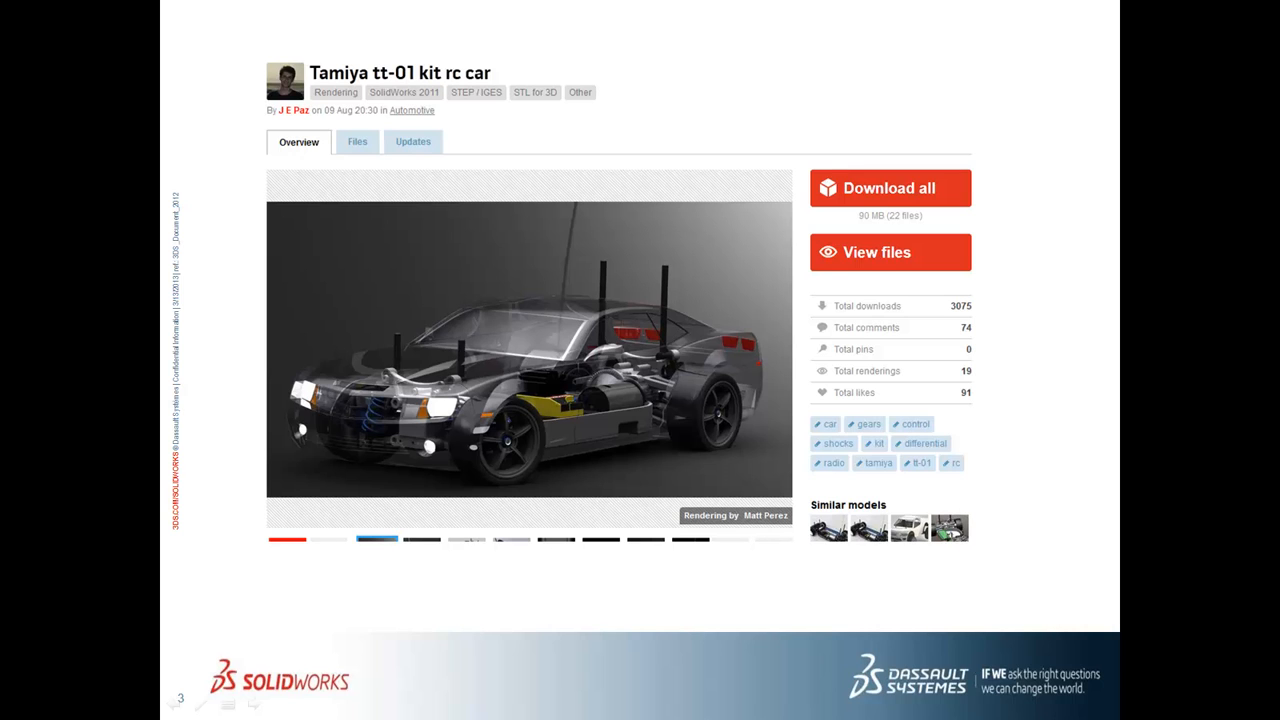
pyautogui.press('Right')
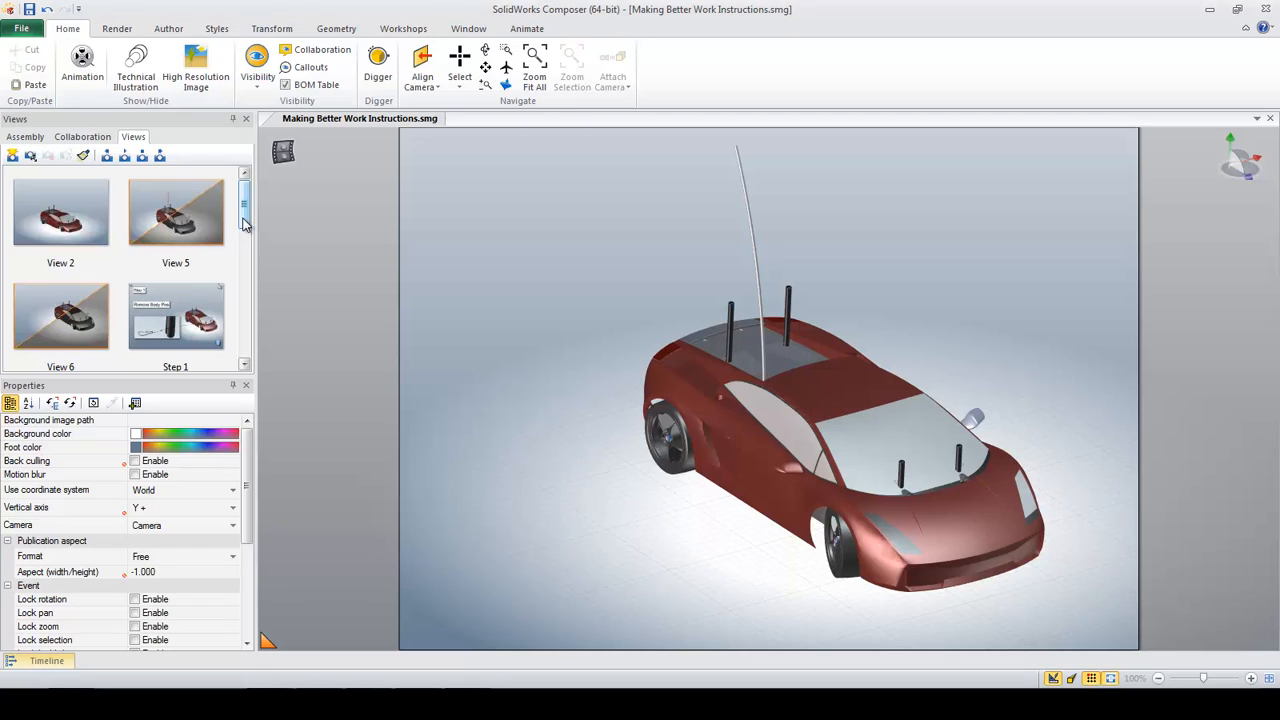
# Step: Review the saved work-instruction views Step 1 through Step 3, covering removal of the body pins, body and wheel
pyautogui.moveTo(244, 222); pyautogui.dragTo(245, 240)
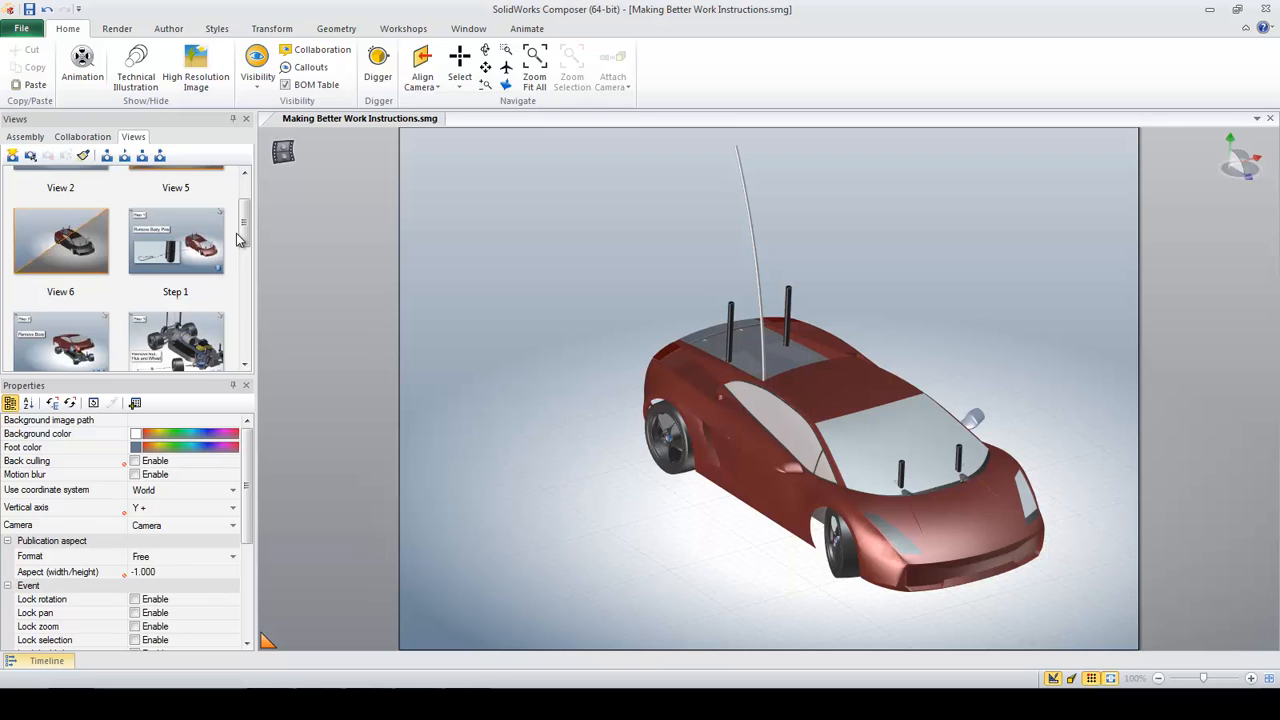
pyautogui.click(185, 240)
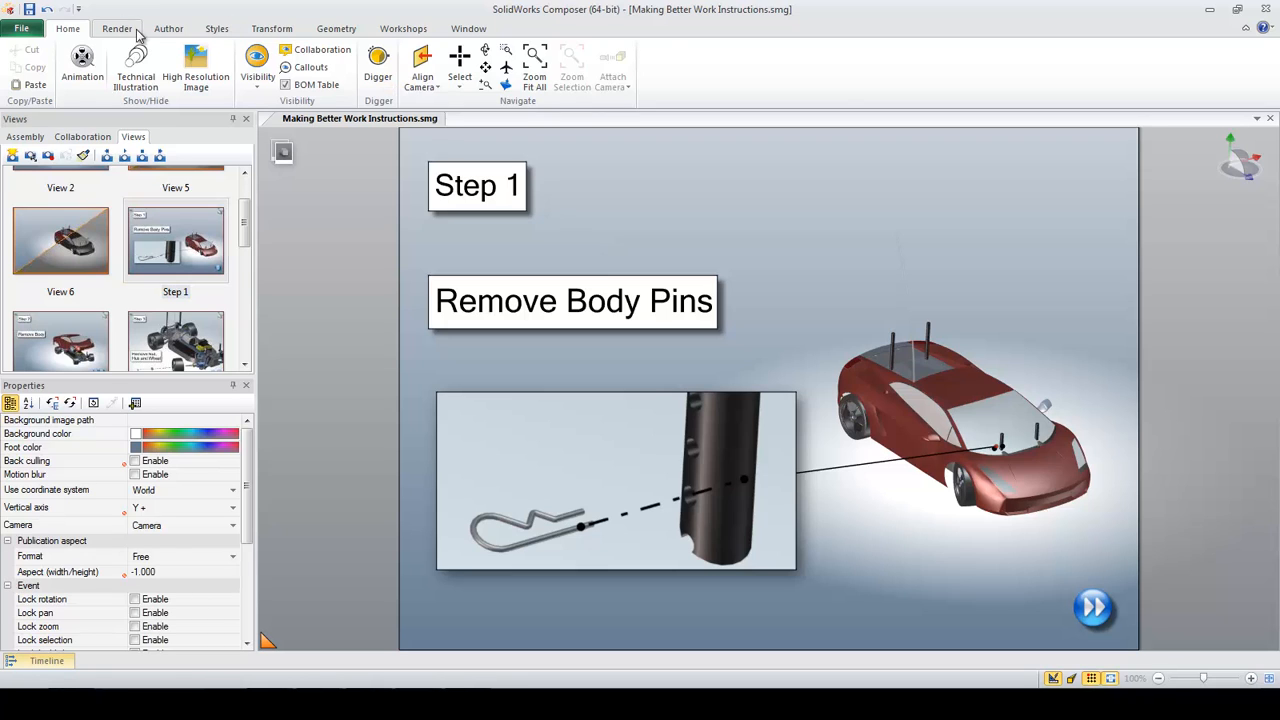
pyautogui.click(165, 30)
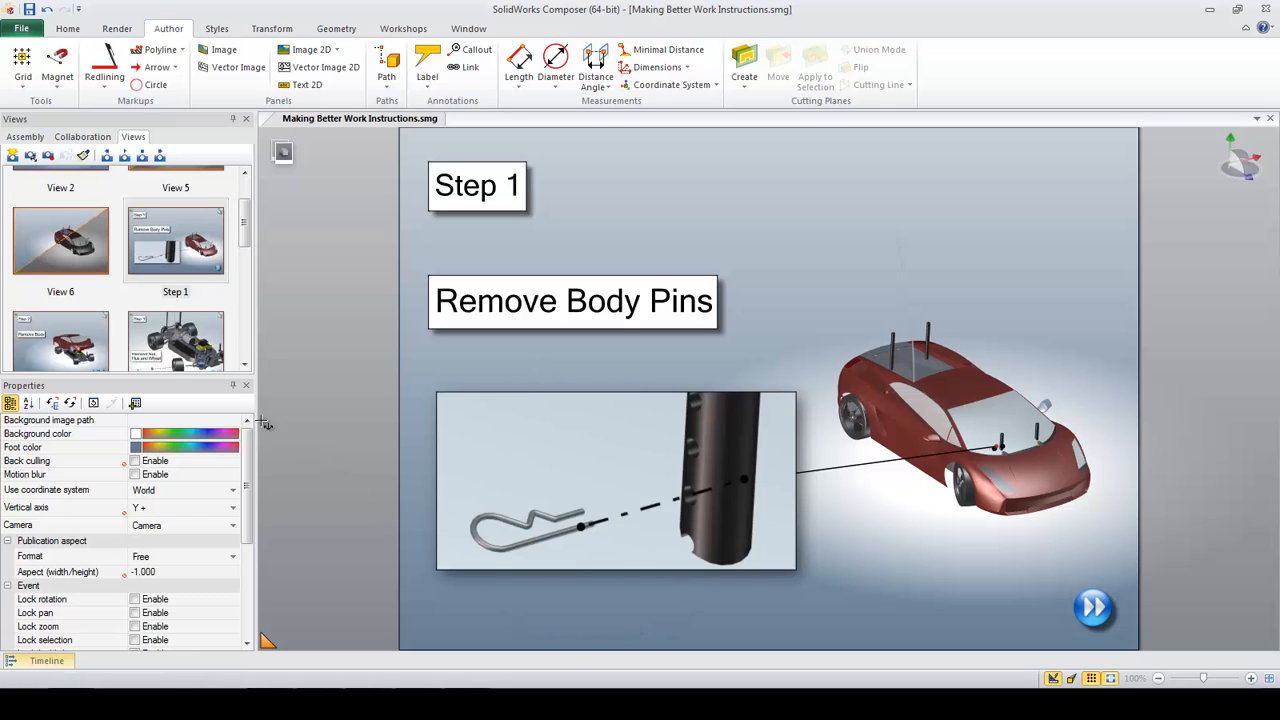
pyautogui.click(70, 345)
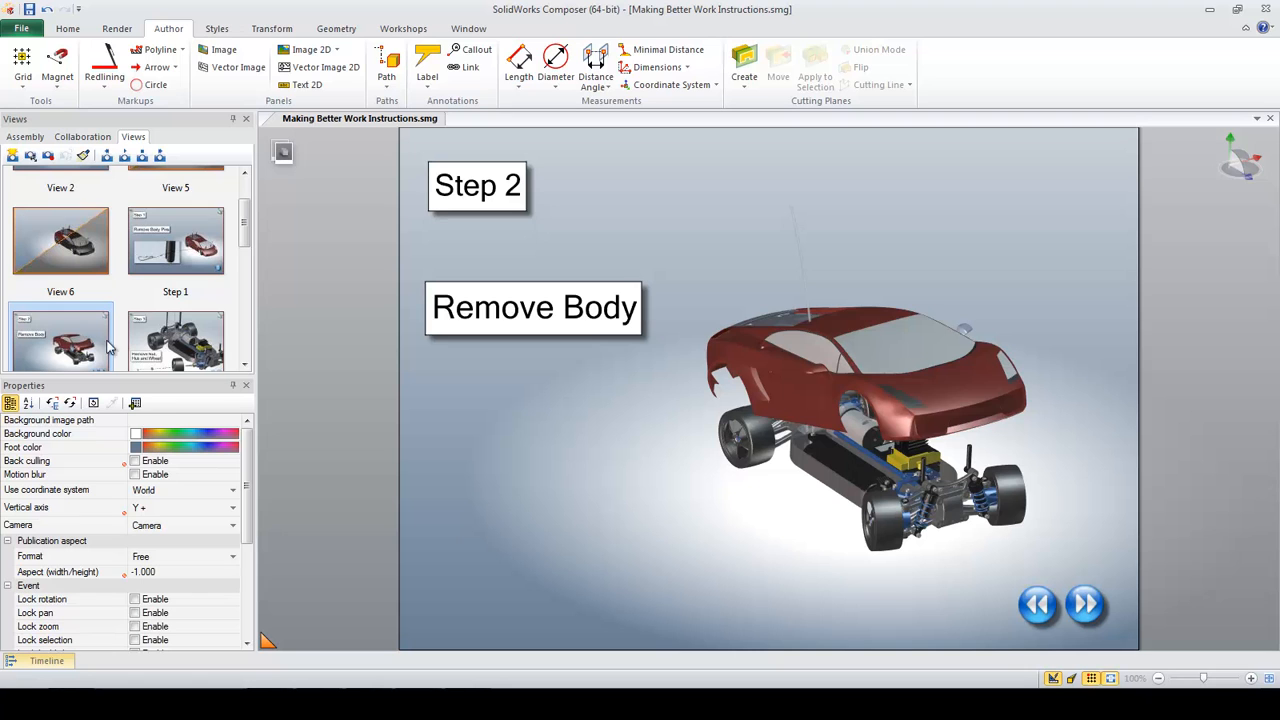
pyautogui.click(177, 339)
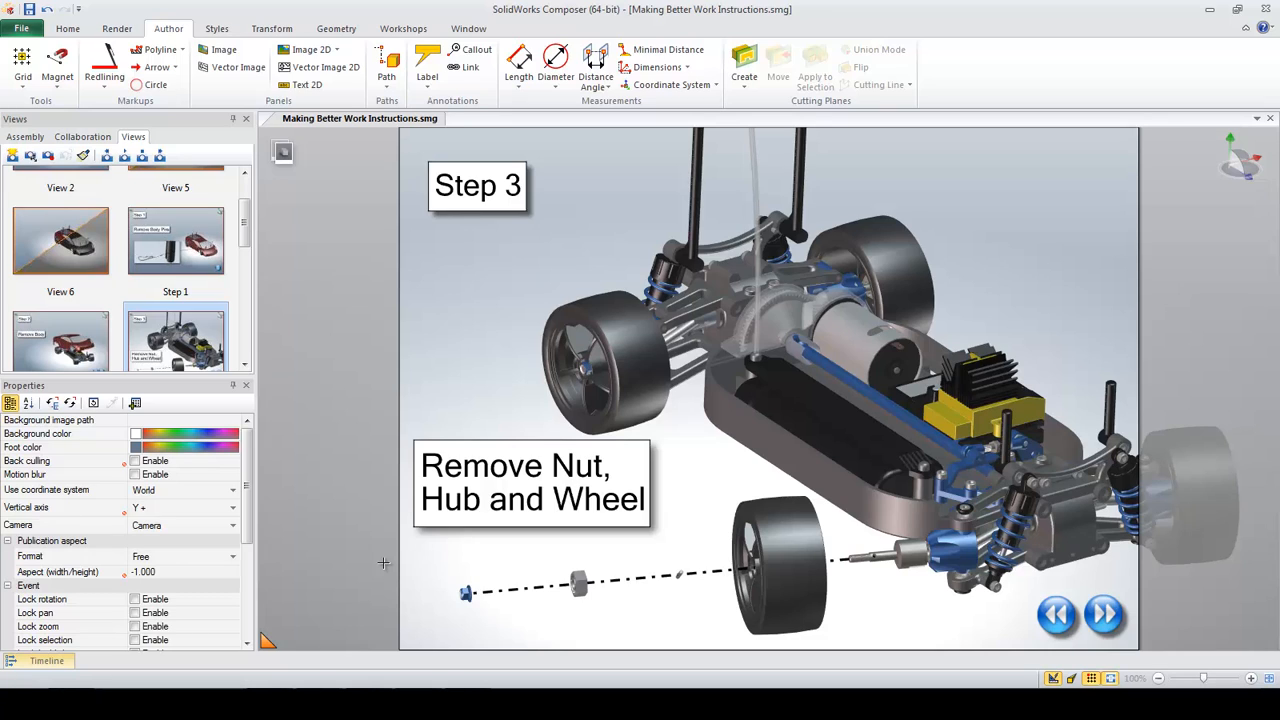
# Step: Review the saved views Step 4 through Step 7, covering the shock assembly and the top and bottom assembly screws
pyautogui.moveTo(245, 230); pyautogui.dragTo(245, 280)
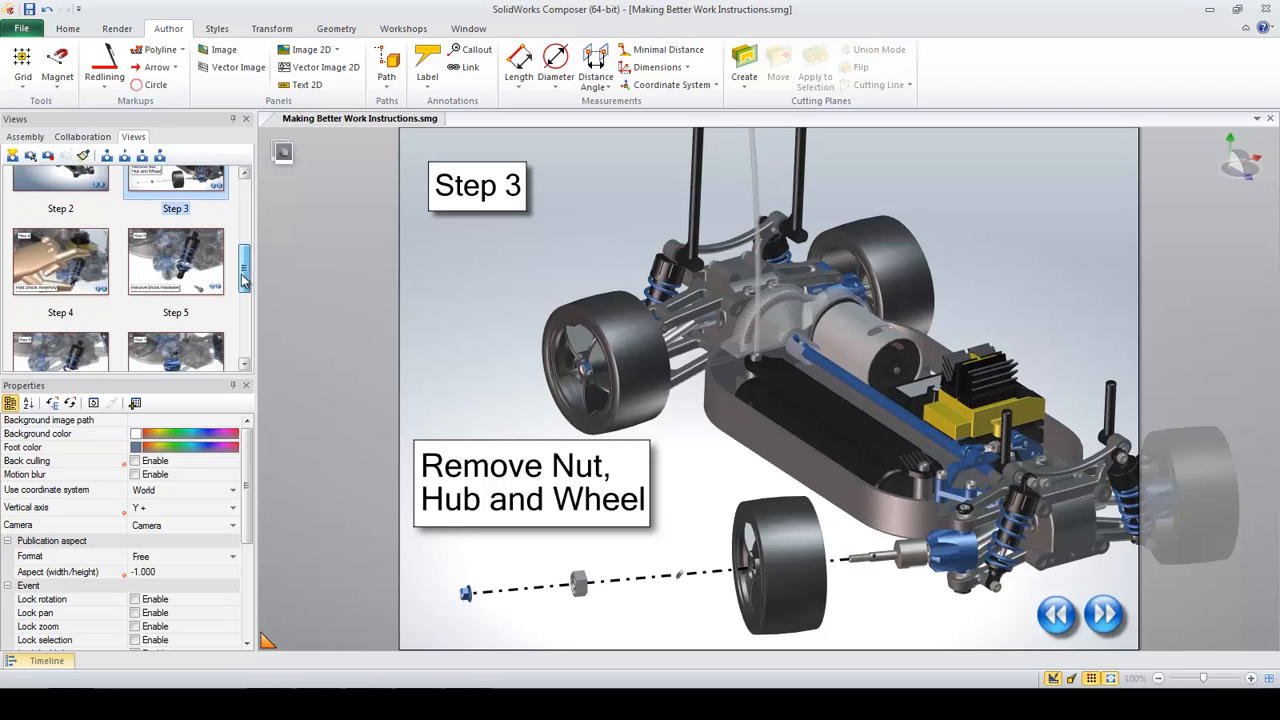
pyautogui.click(87, 262)
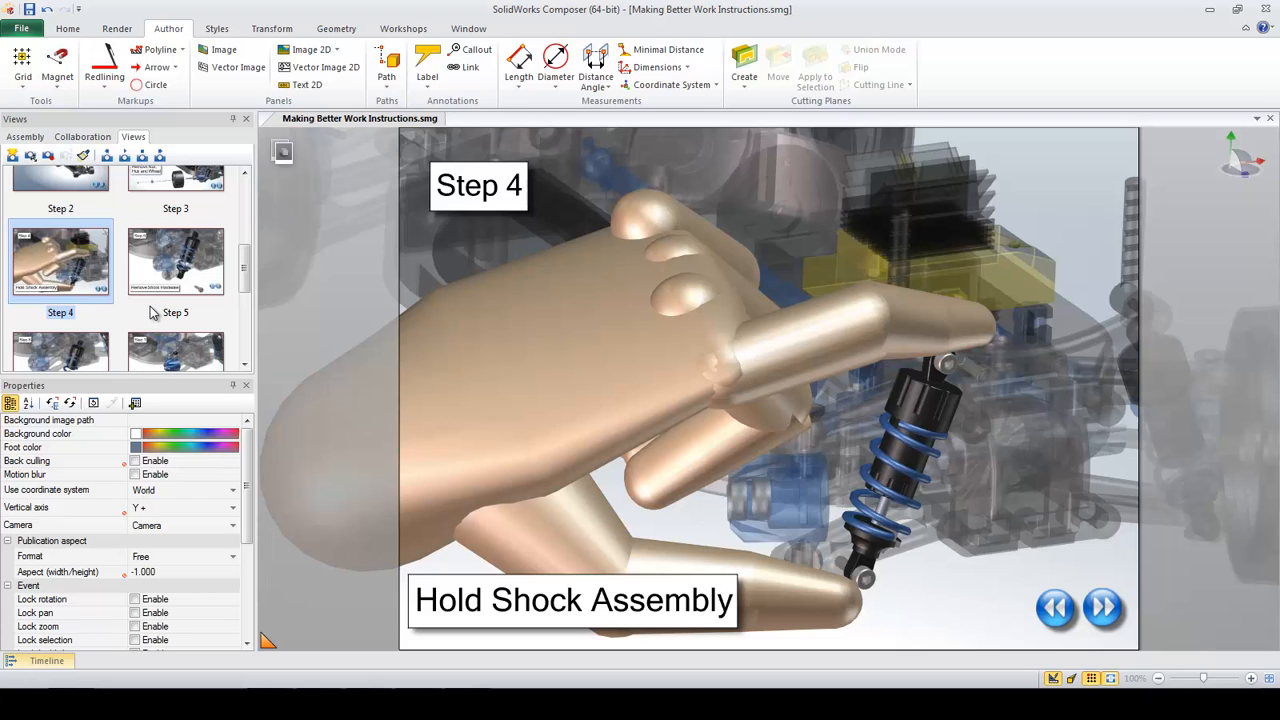
pyautogui.click(172, 268)
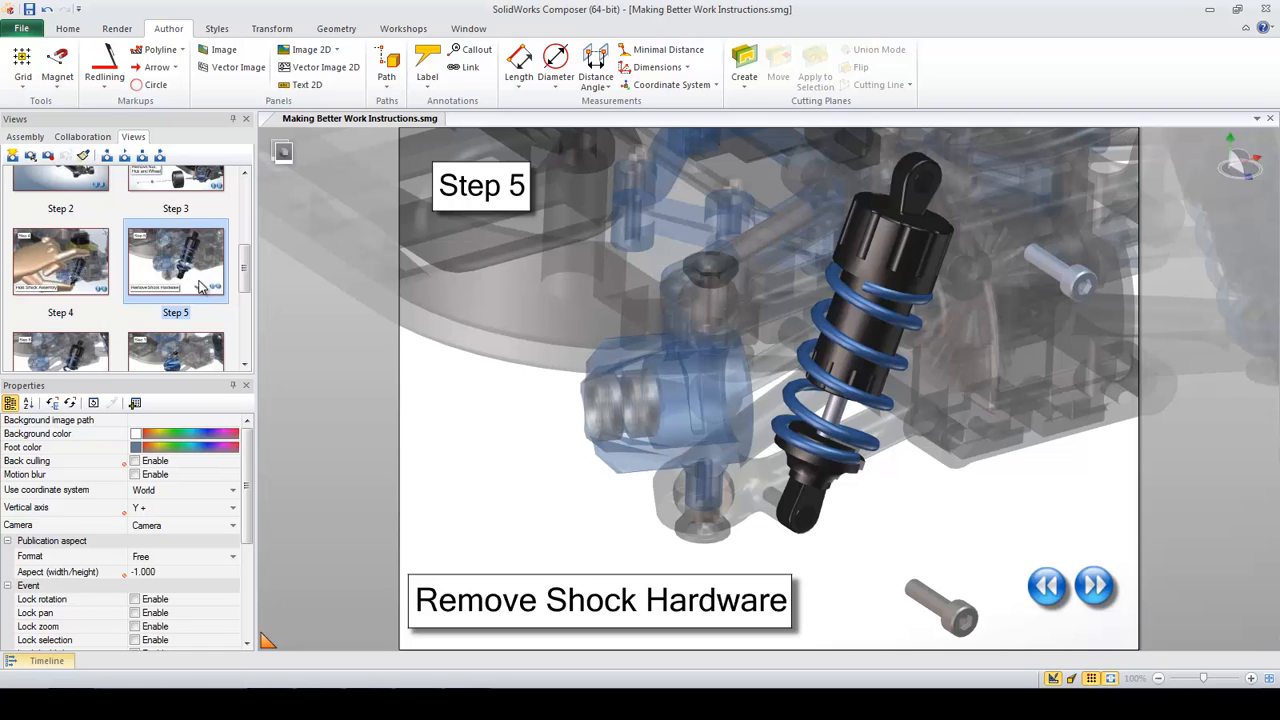
pyautogui.moveTo(247, 271); pyautogui.dragTo(250, 294)
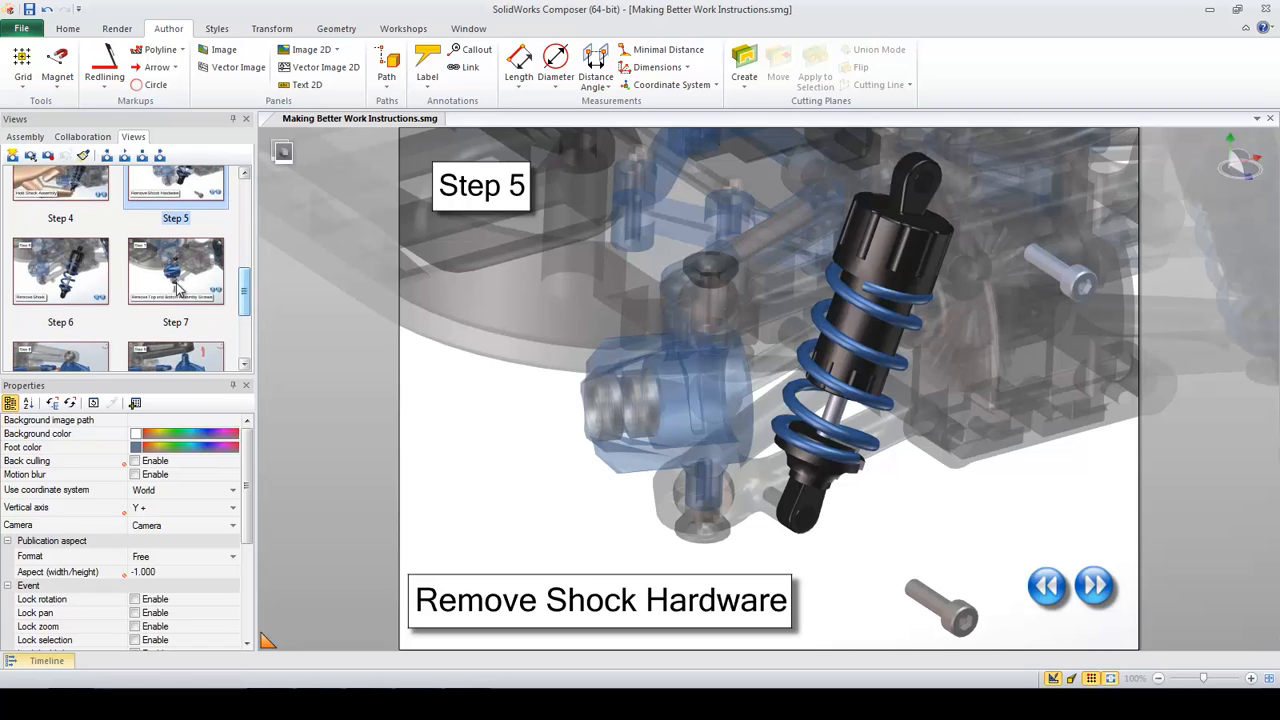
pyautogui.click(74, 268)
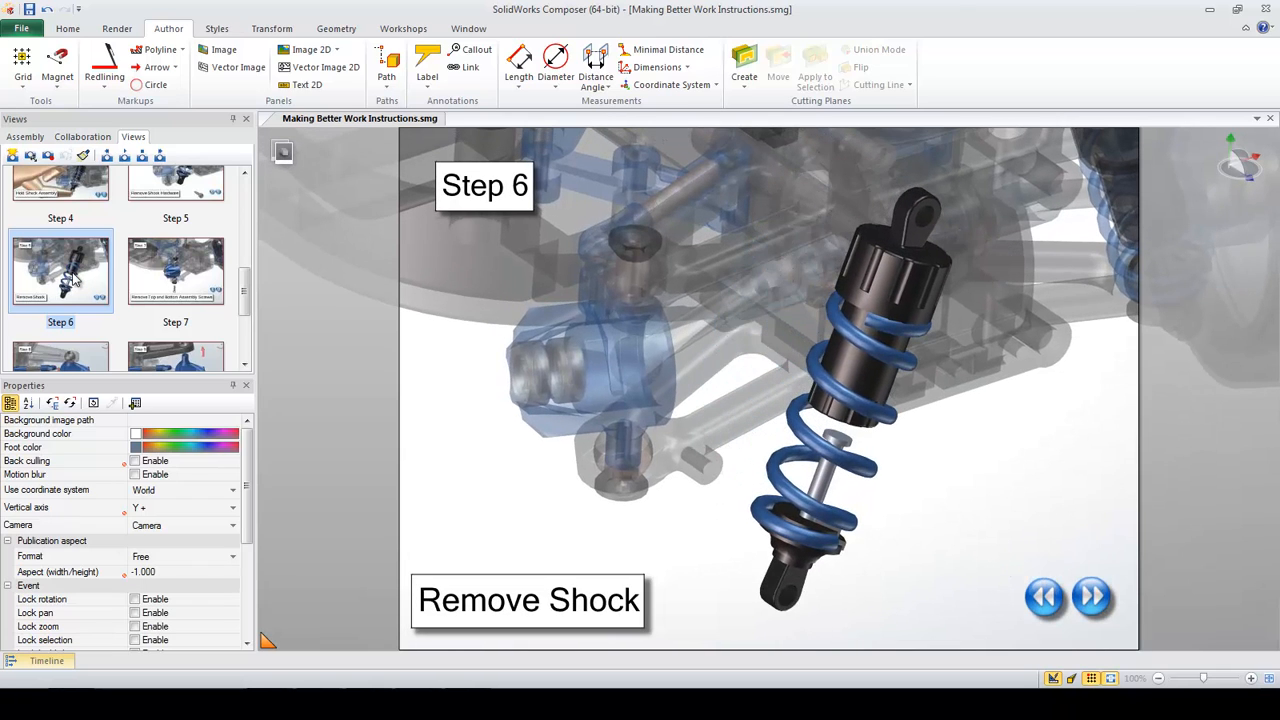
pyautogui.click(157, 268)
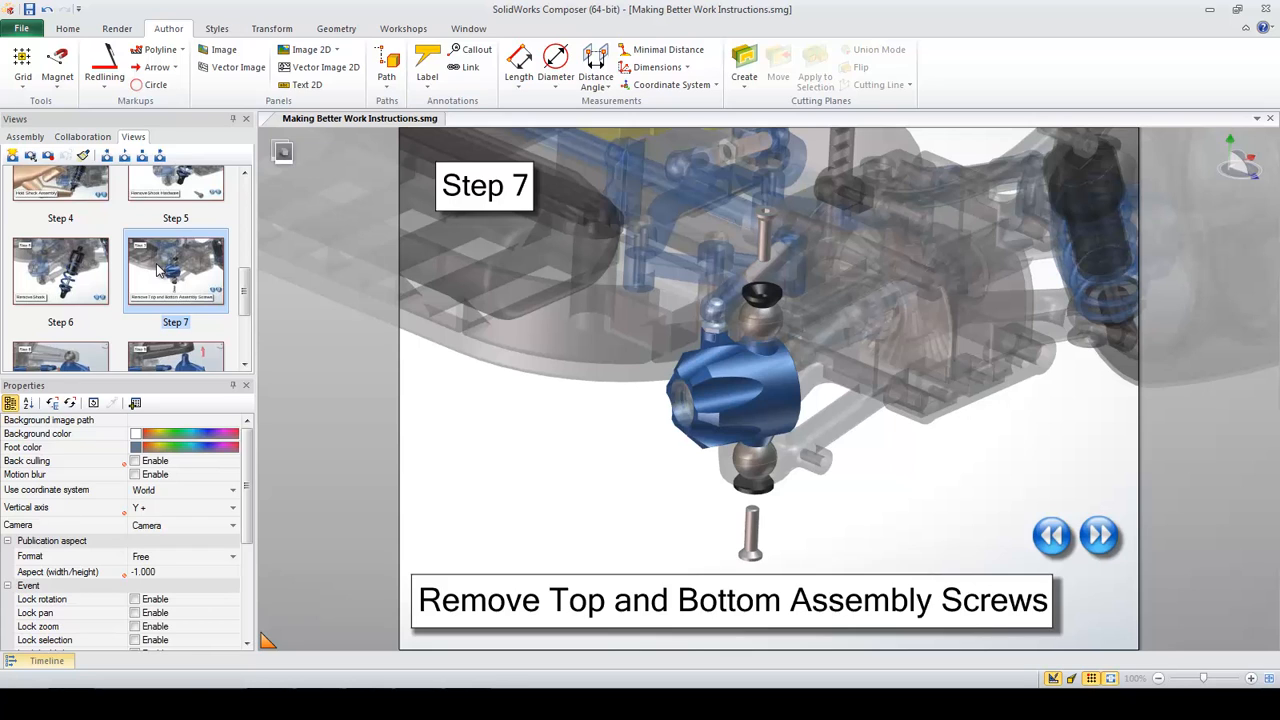
# Step: Review the saved views Step 8 through Step 10, covering the control arm, the A-arms and pressing out the bearing
pyautogui.moveTo(244, 300); pyautogui.dragTo(244, 326)
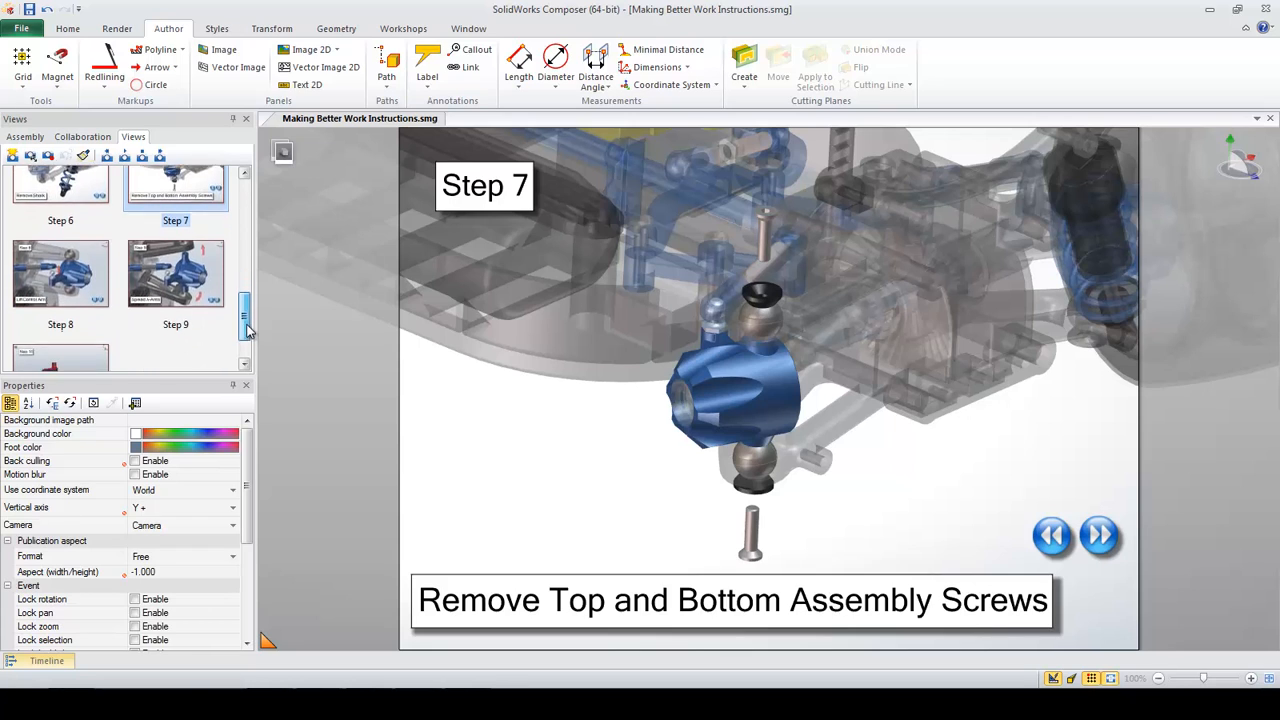
pyautogui.click(92, 272)
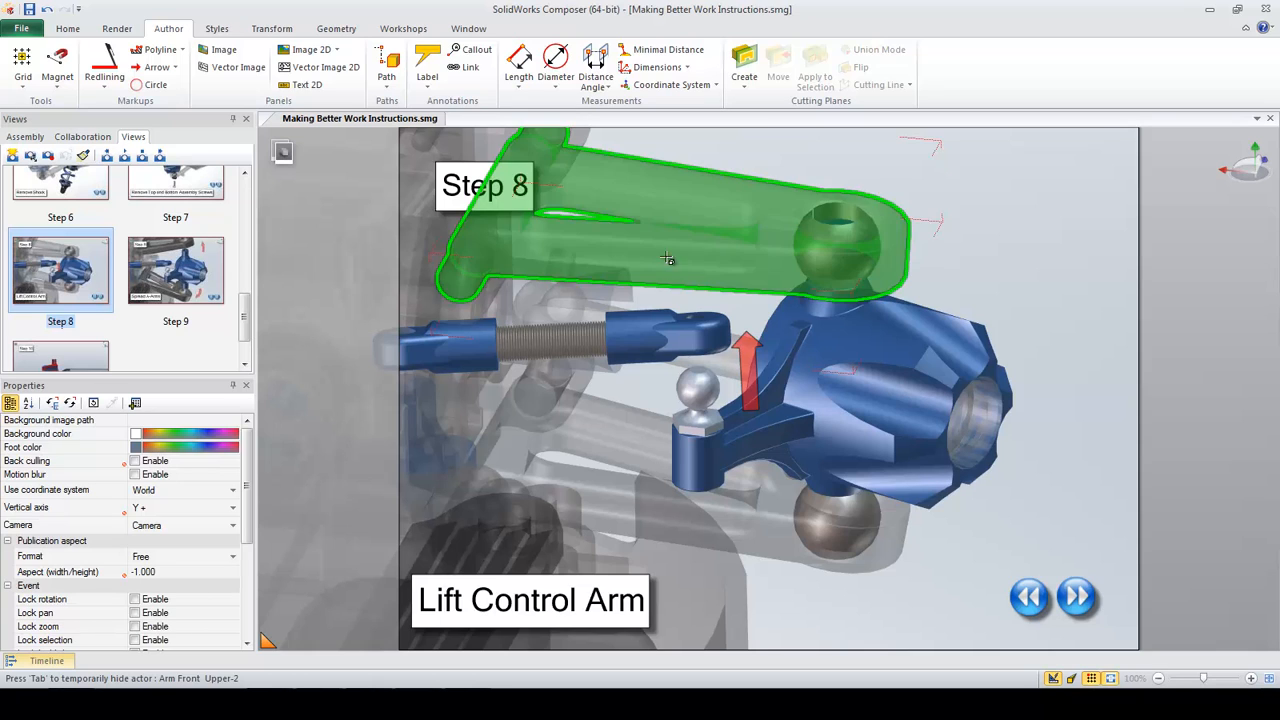
pyautogui.click(197, 282)
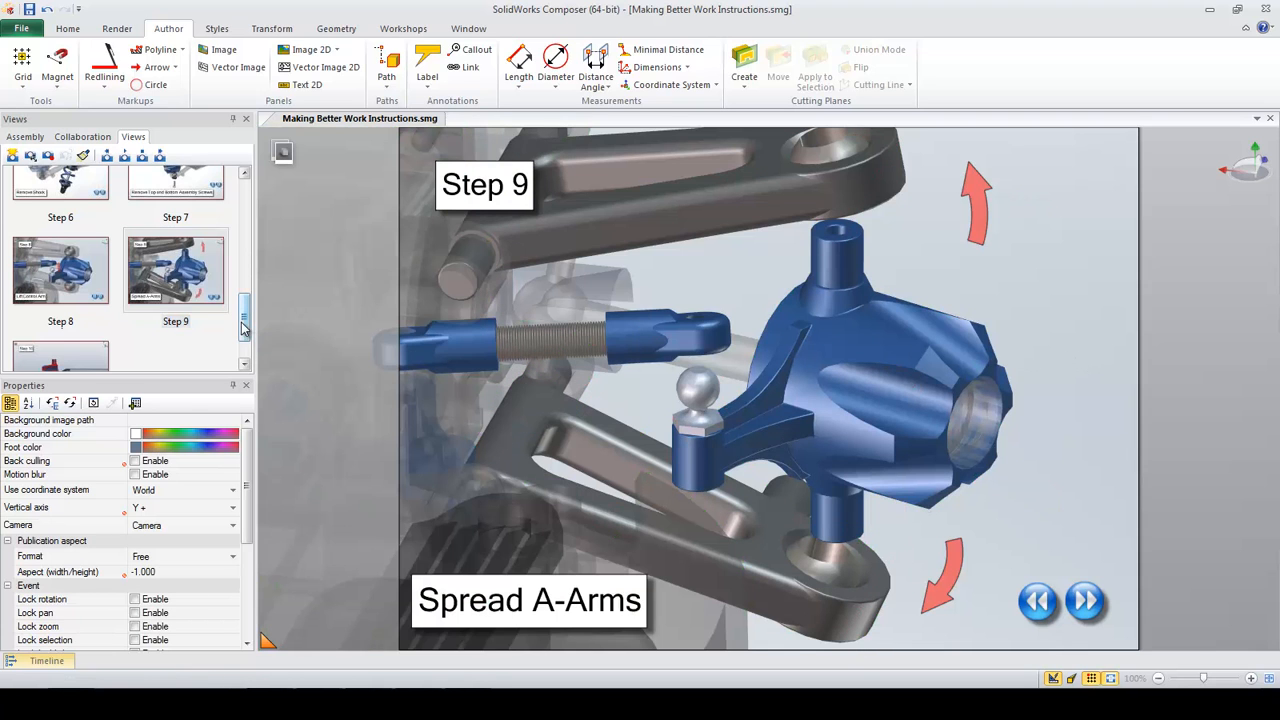
pyautogui.scroll(-1, 246, 330)
pyautogui.click(85, 330)
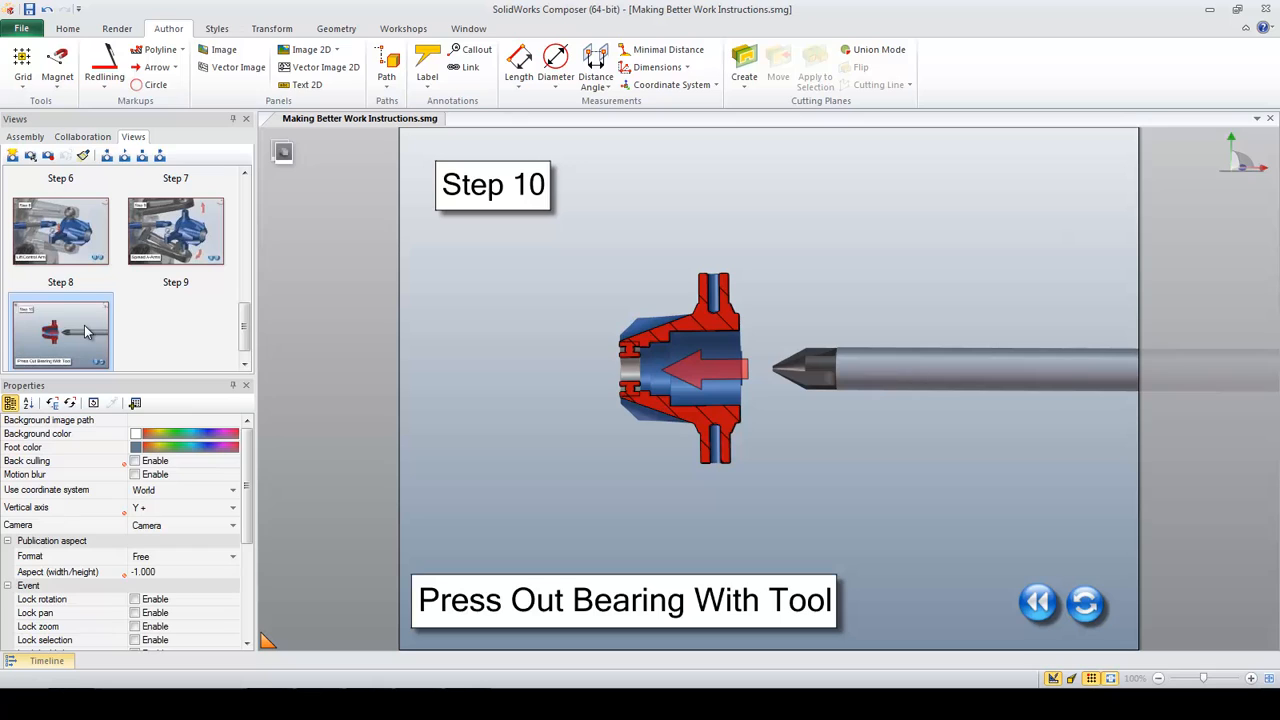
# Step: Set the High Resolution Image workshop to output multiple images from the views, and switch to Still Images.jpg in Windows Photo Viewer
pyautogui.click(386, 30)
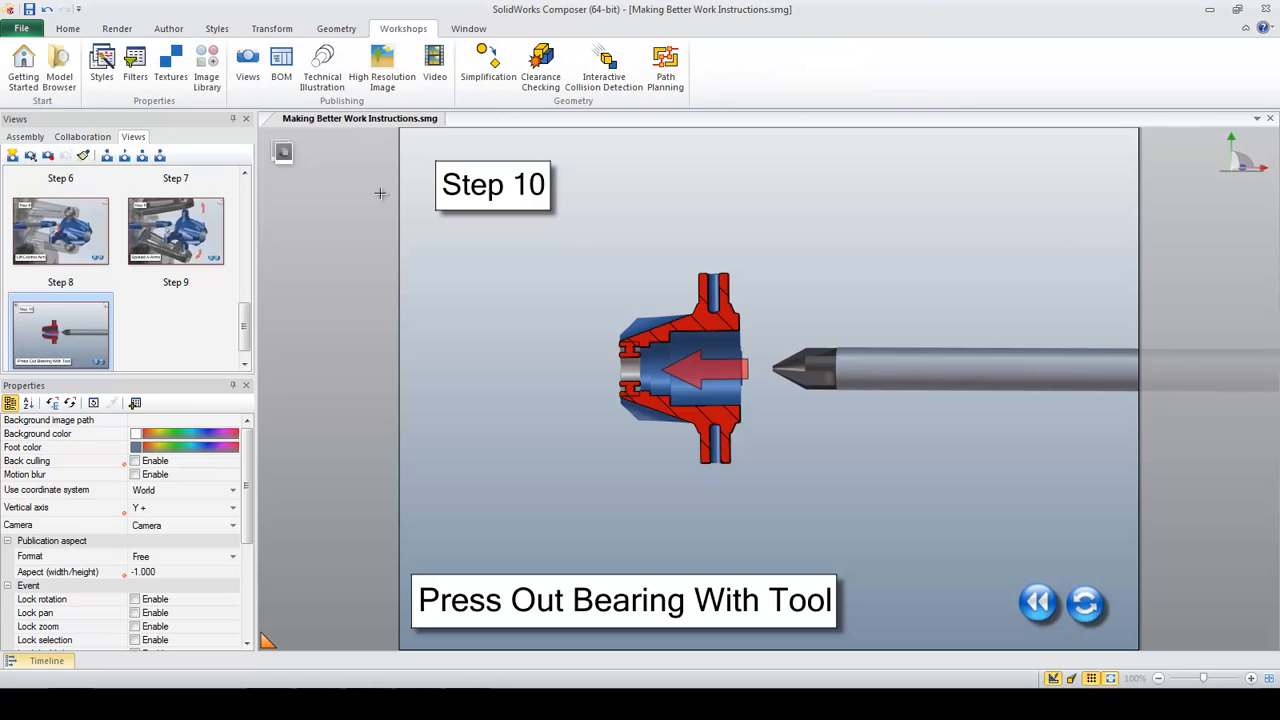
pyautogui.click(390, 86)
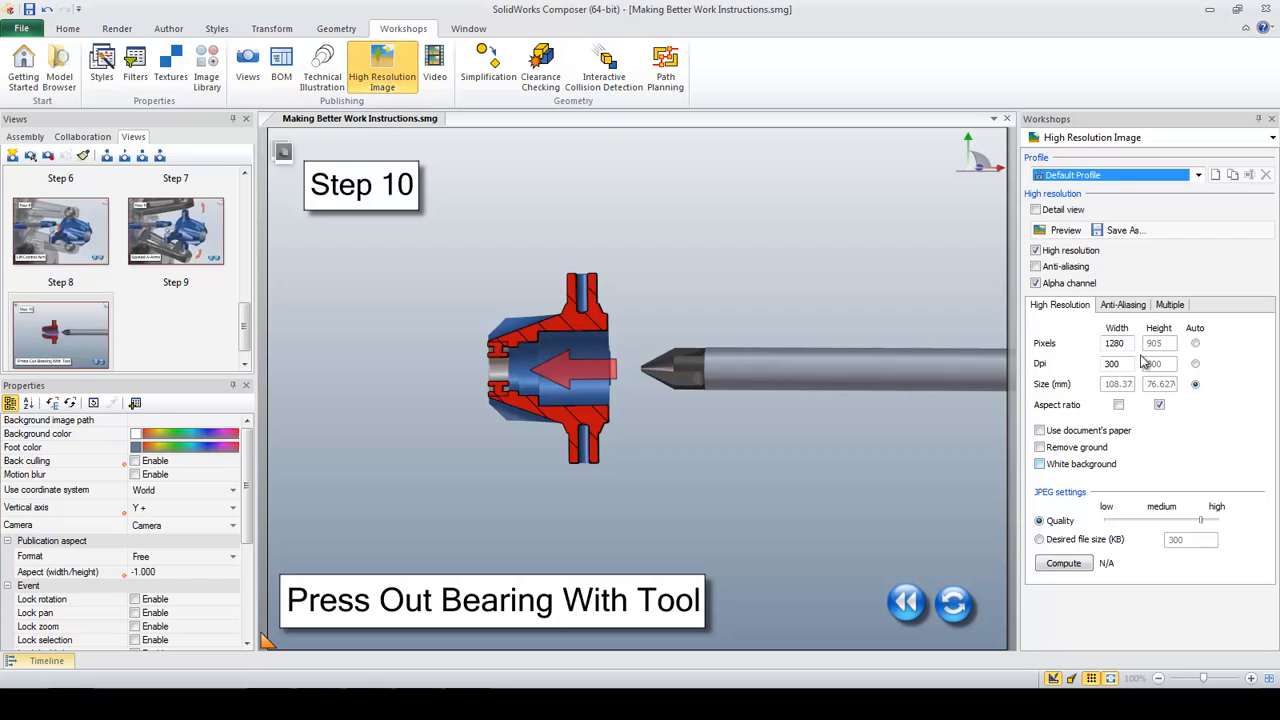
pyautogui.click(1171, 306)
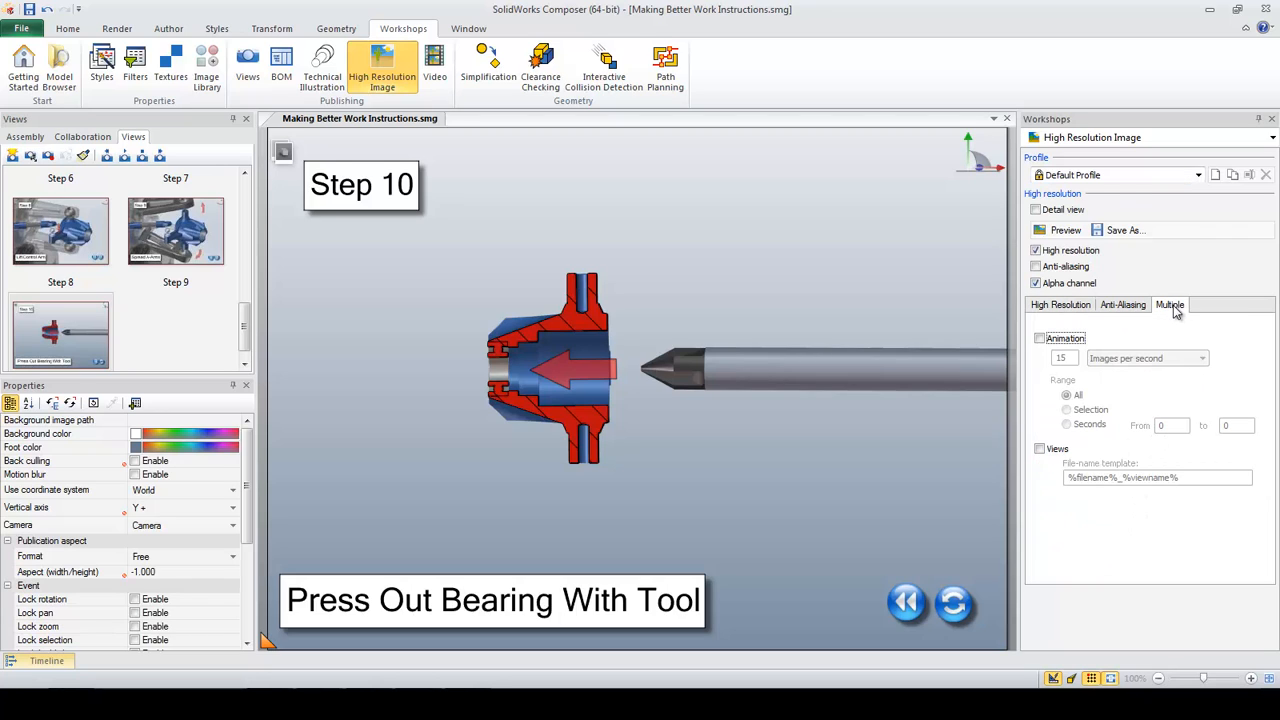
pyautogui.click(1042, 450)
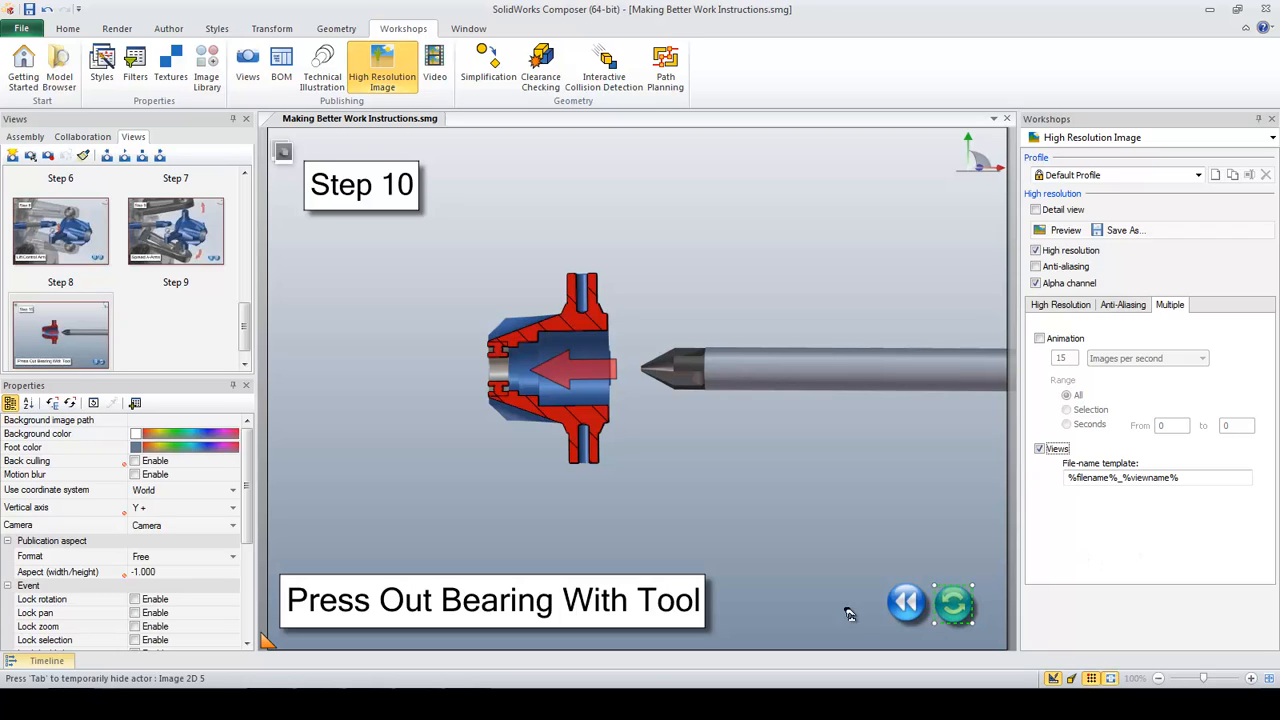
pyautogui.click(330, 703)
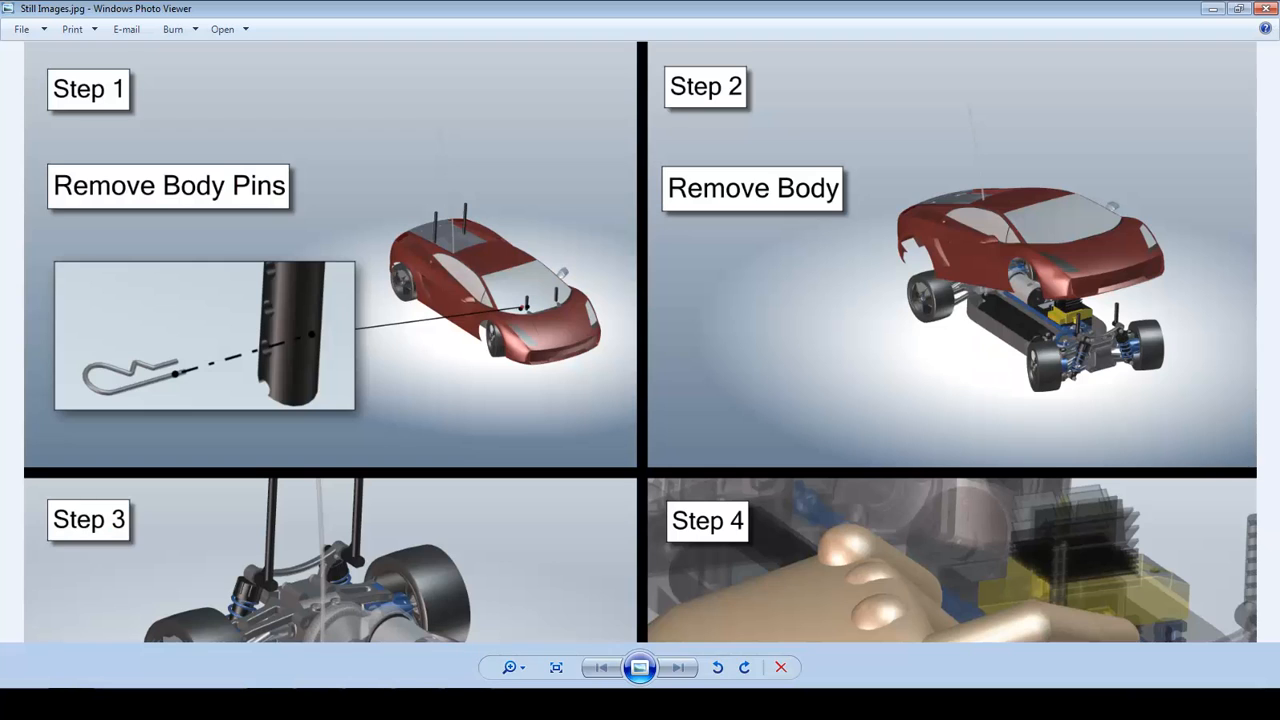
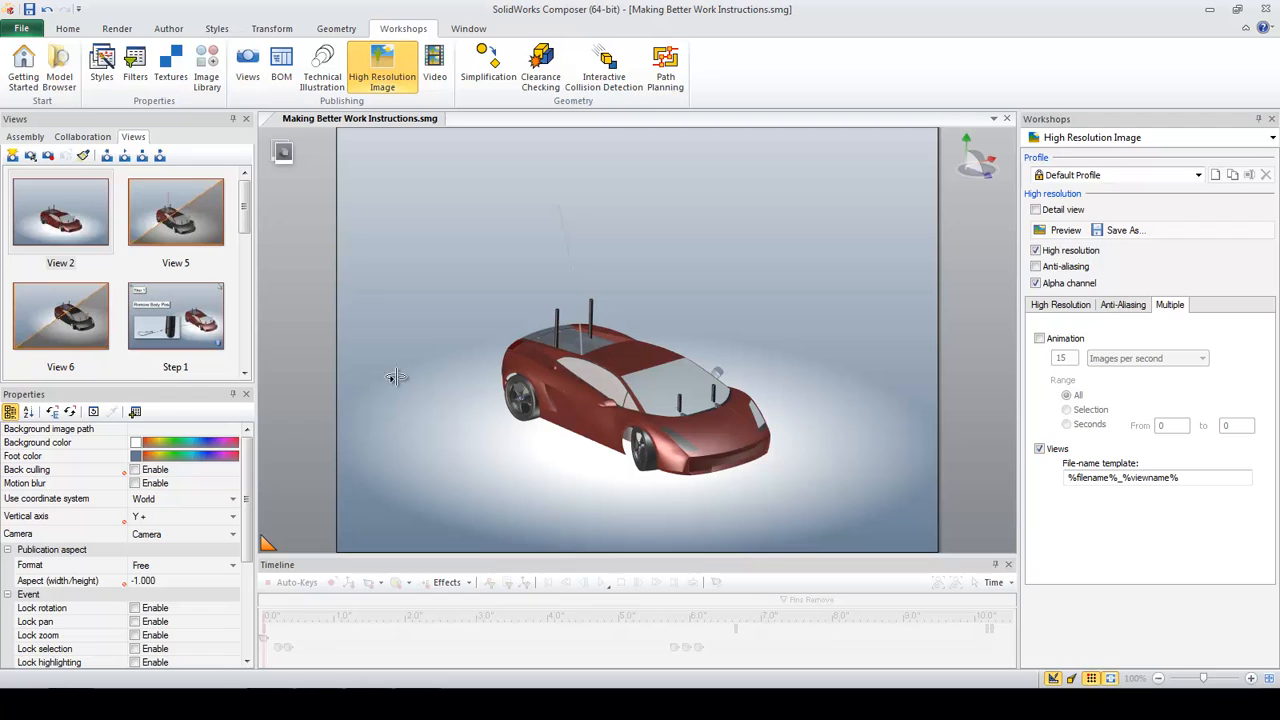
# Step: Select the car body (Lambo Body-1) in the model and hide it to expose the chassis
pyautogui.moveTo(245, 226); pyautogui.dragTo(245, 264)
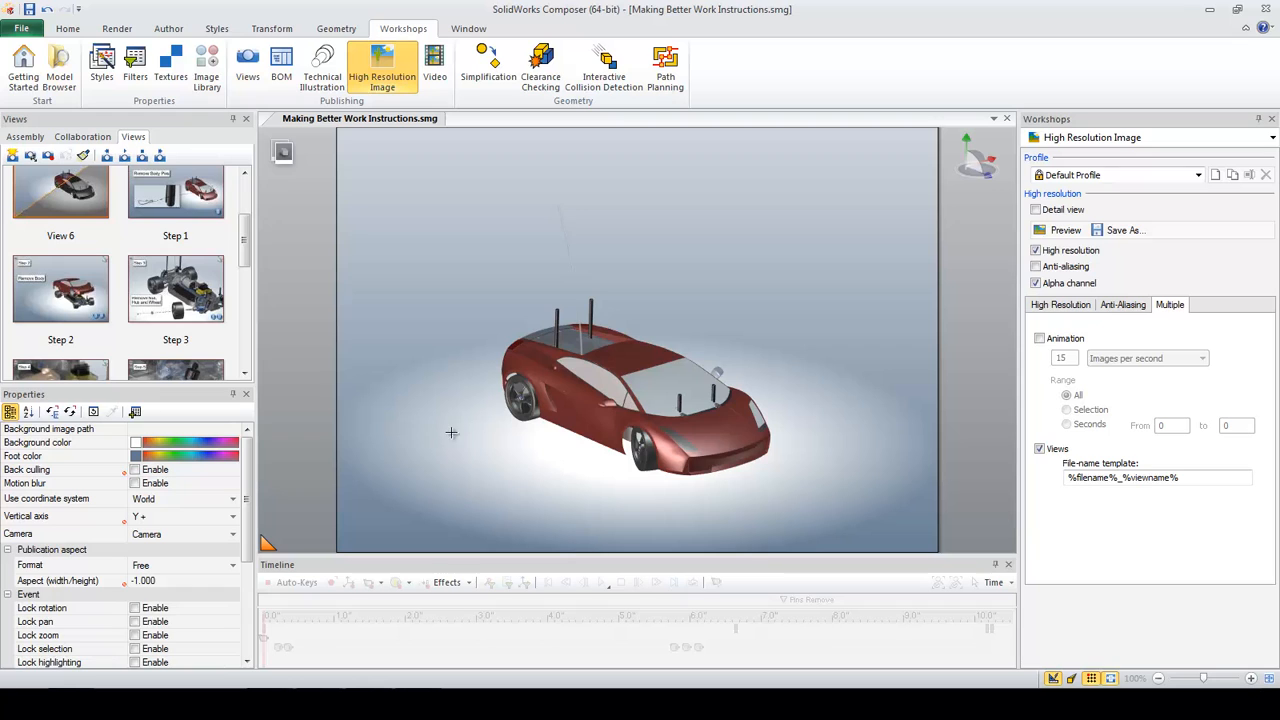
pyautogui.scroll(5, 571, 433)
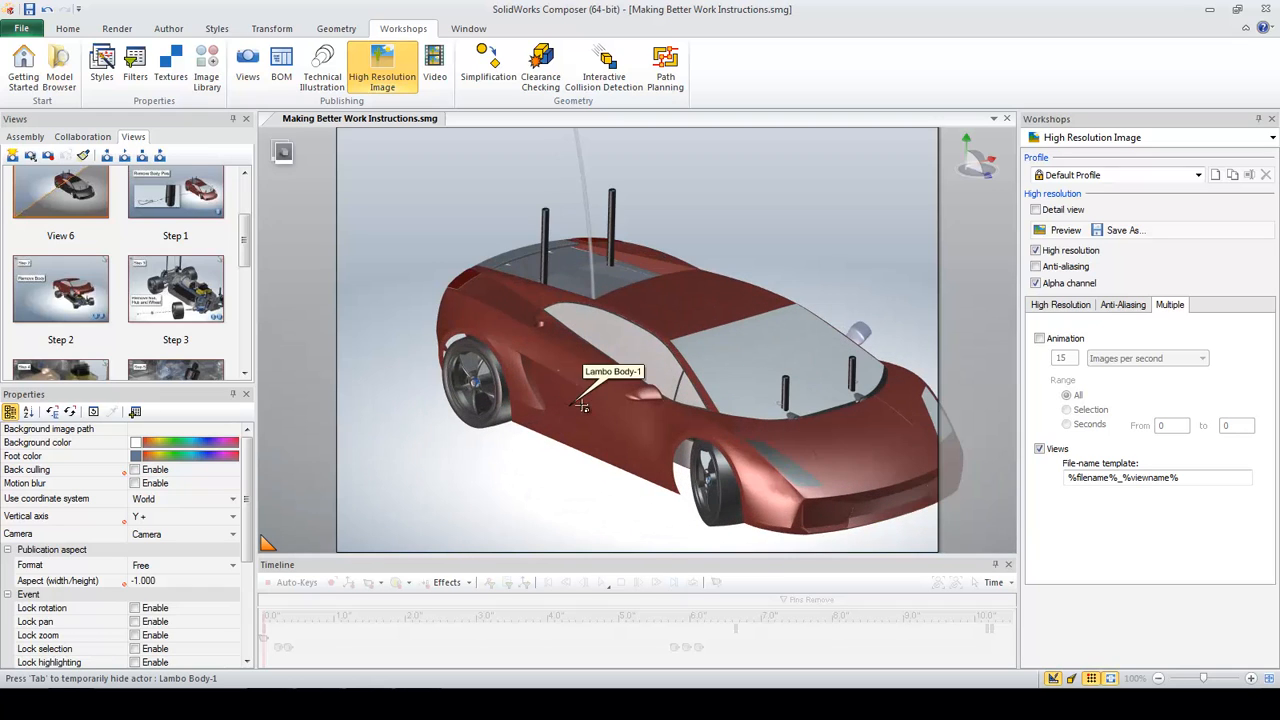
pyautogui.scroll(-3, 640, 395)
pyautogui.click(618, 361)
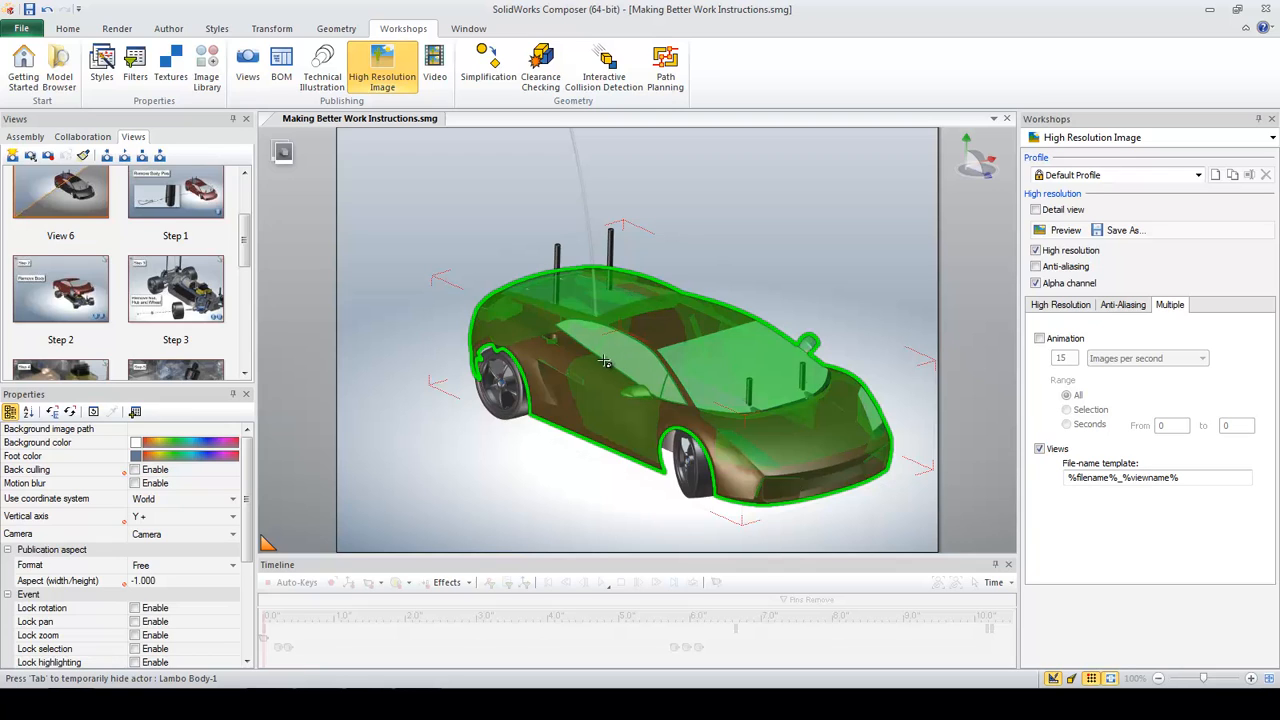
pyautogui.click(544, 502)
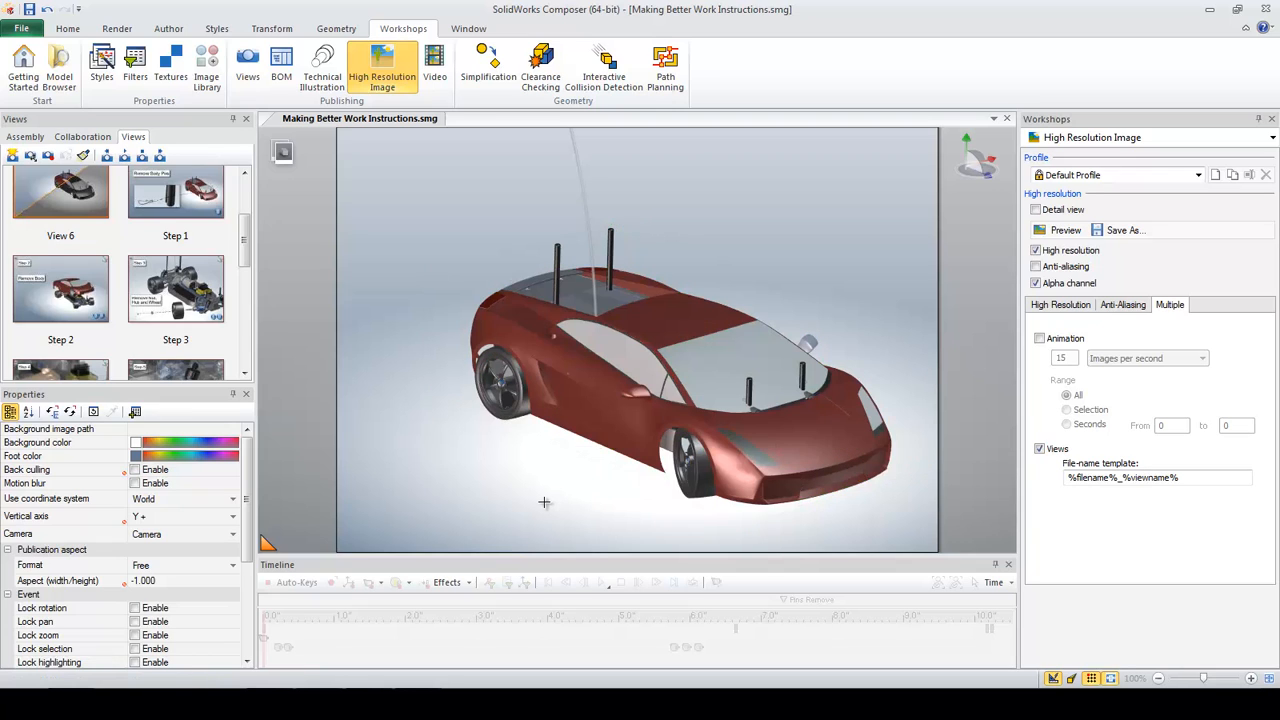
pyautogui.click(565, 400)
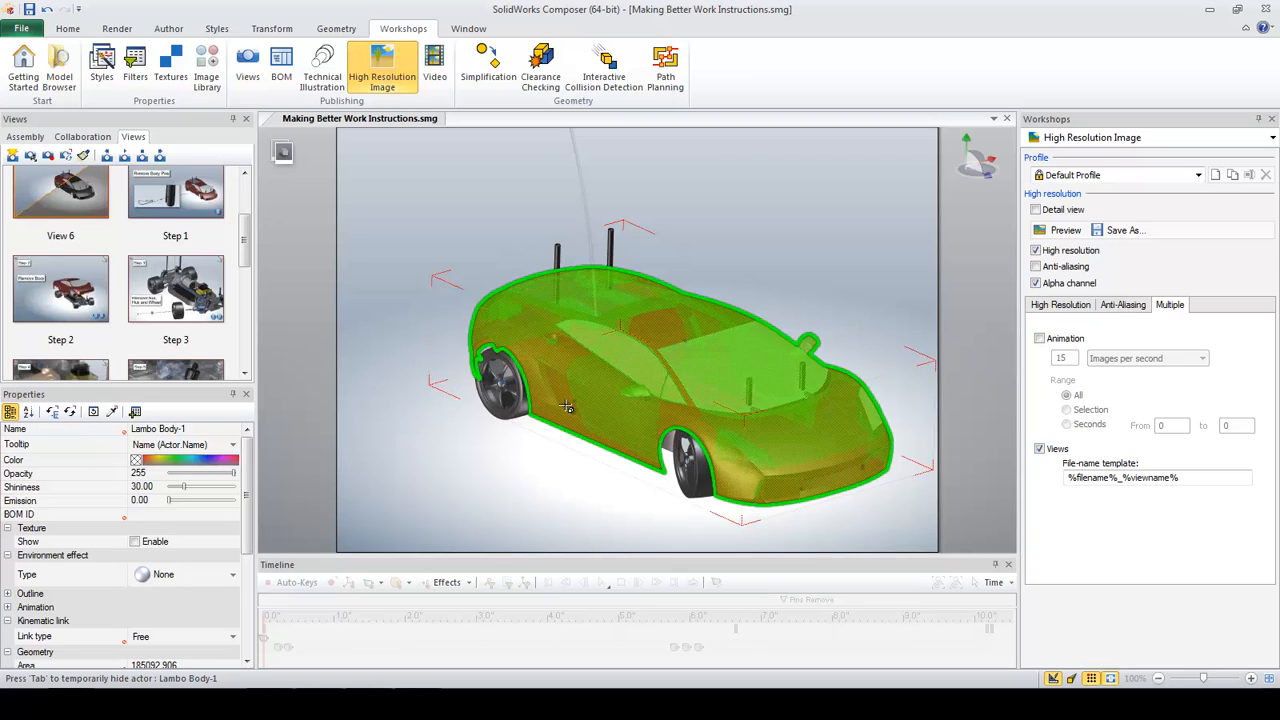
pyautogui.press('Tab')
pyautogui.click(570, 452)
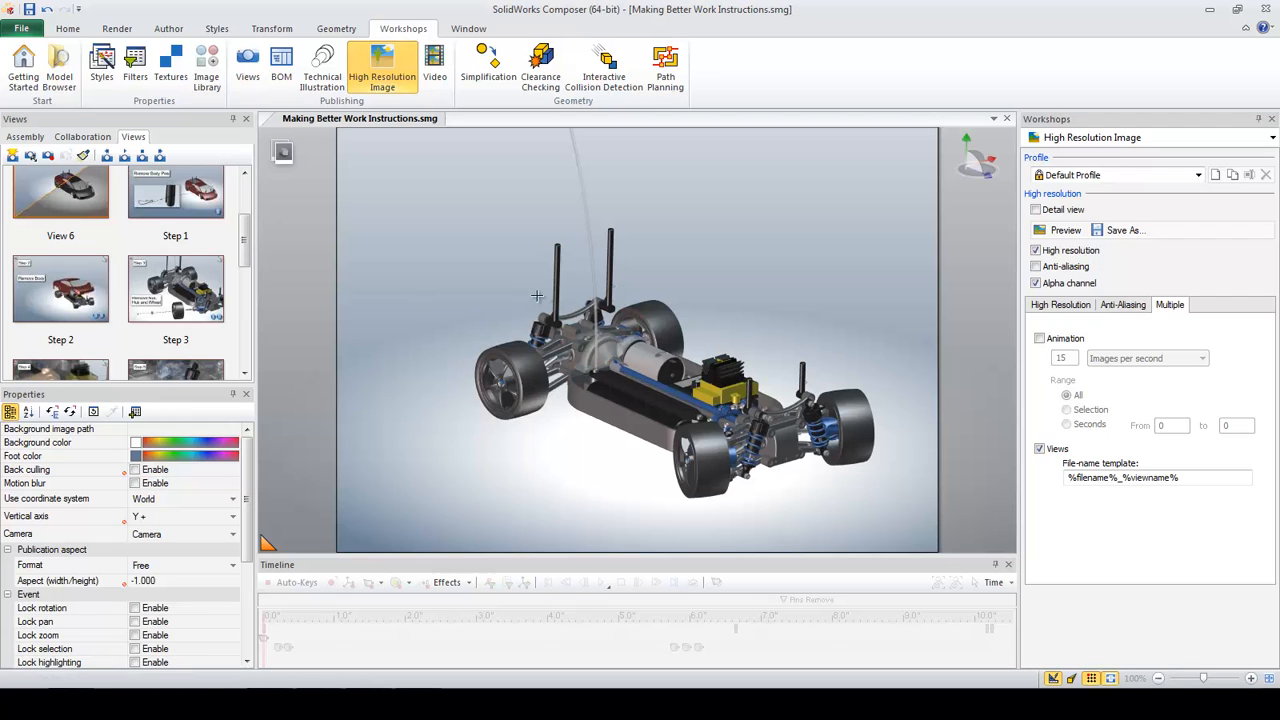
# Step: Select the four Clip^Tamiya TT-01 parts in the Tamiya TT-01 assembly tree and hide them
pyautogui.click(22, 137)
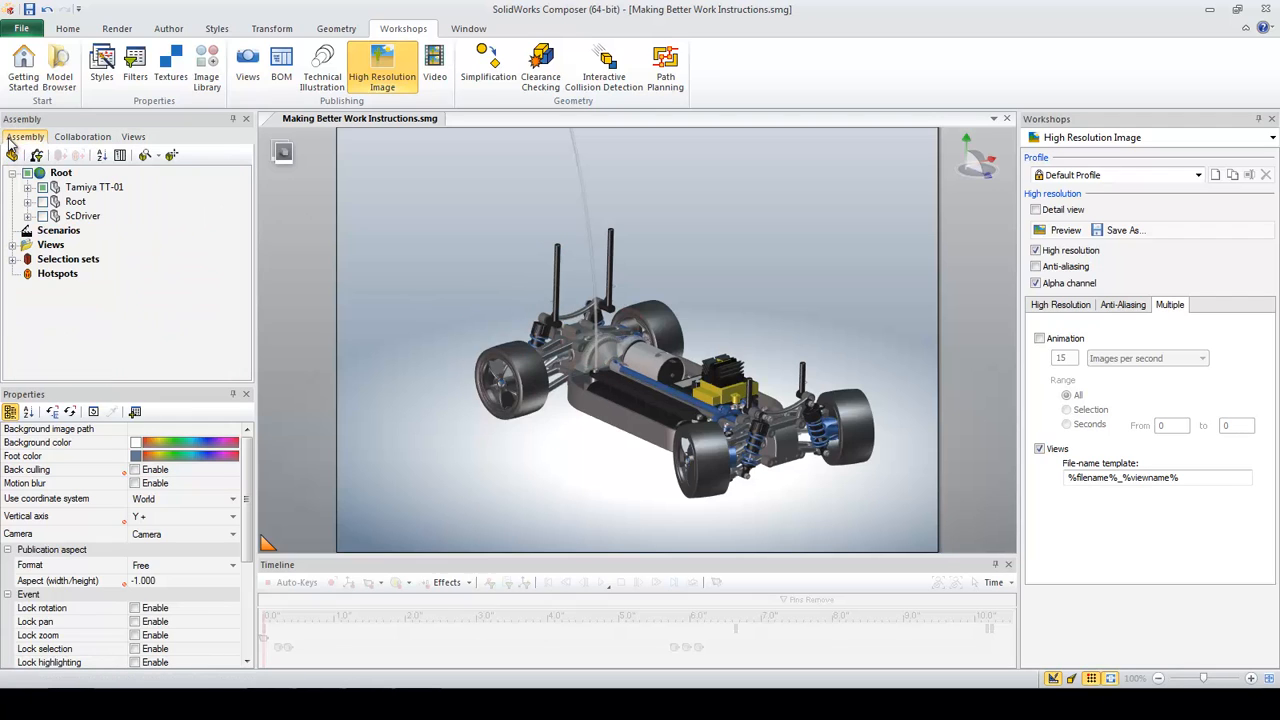
pyautogui.click(28, 187)
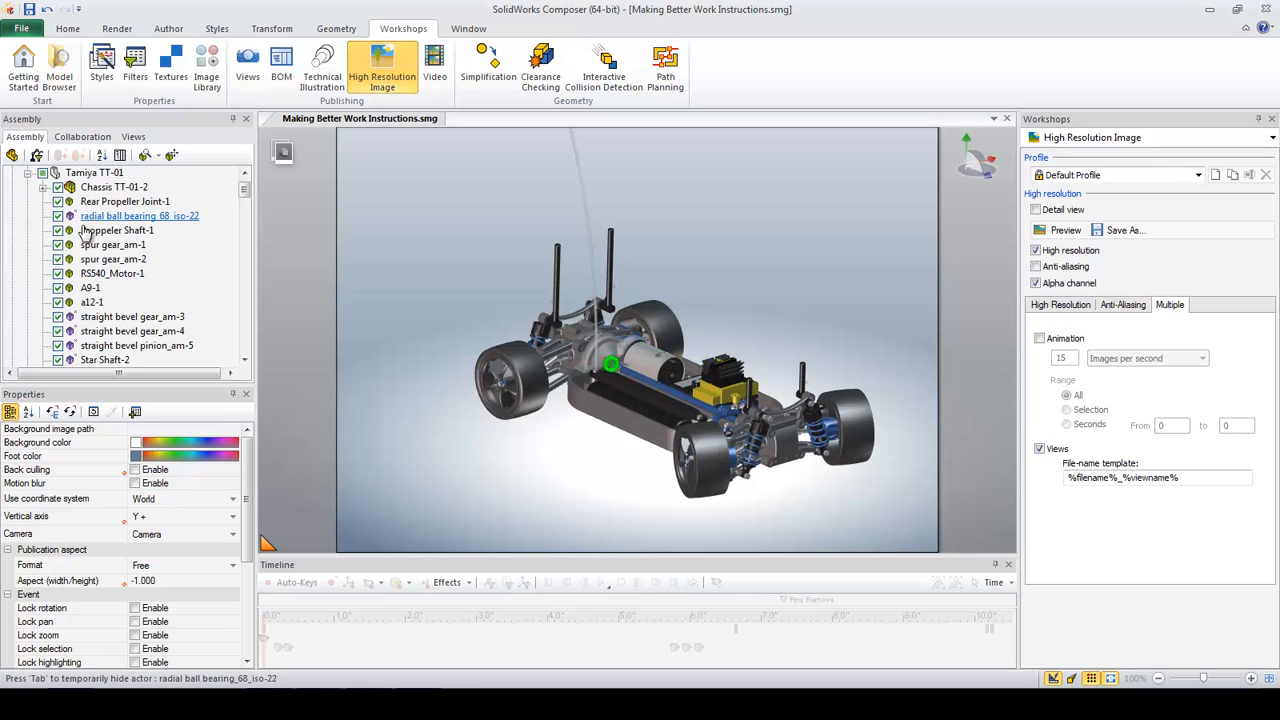
pyautogui.moveTo(244, 190); pyautogui.dragTo(250, 340)
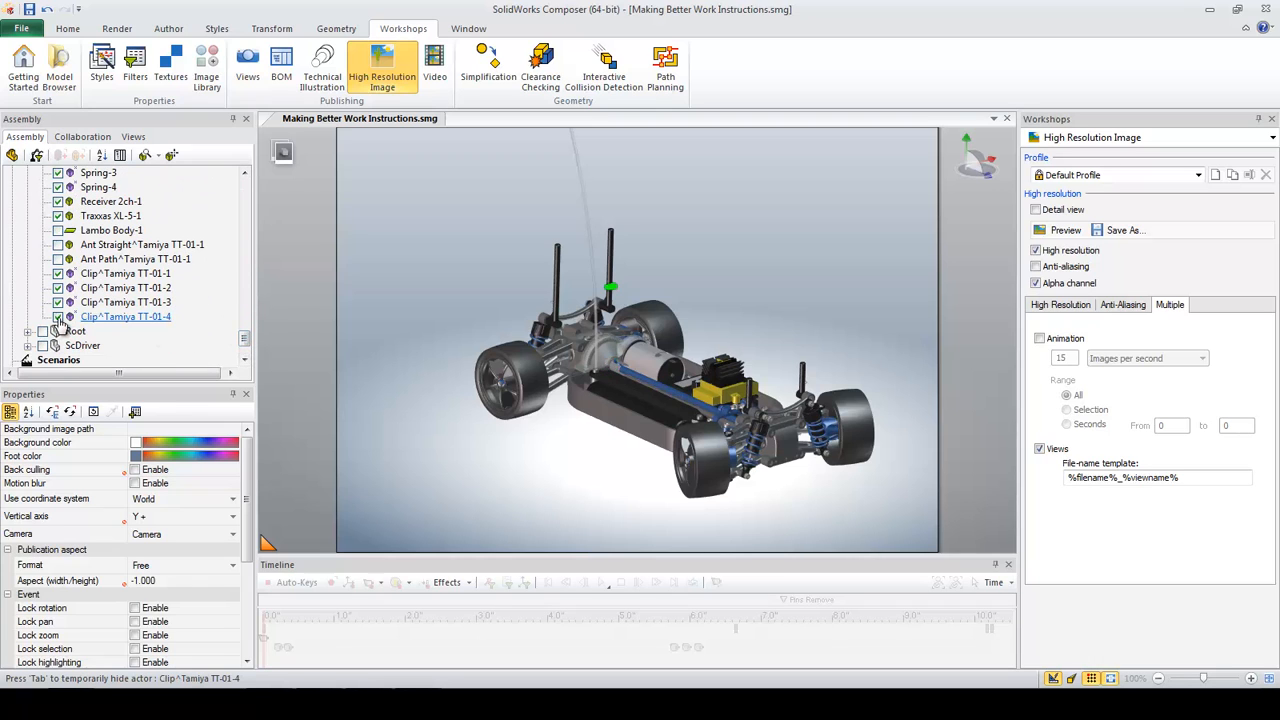
pyautogui.click(110, 316)
pyautogui.keyDown('shift'); pyautogui.click(104, 275); pyautogui.keyUp('shift')
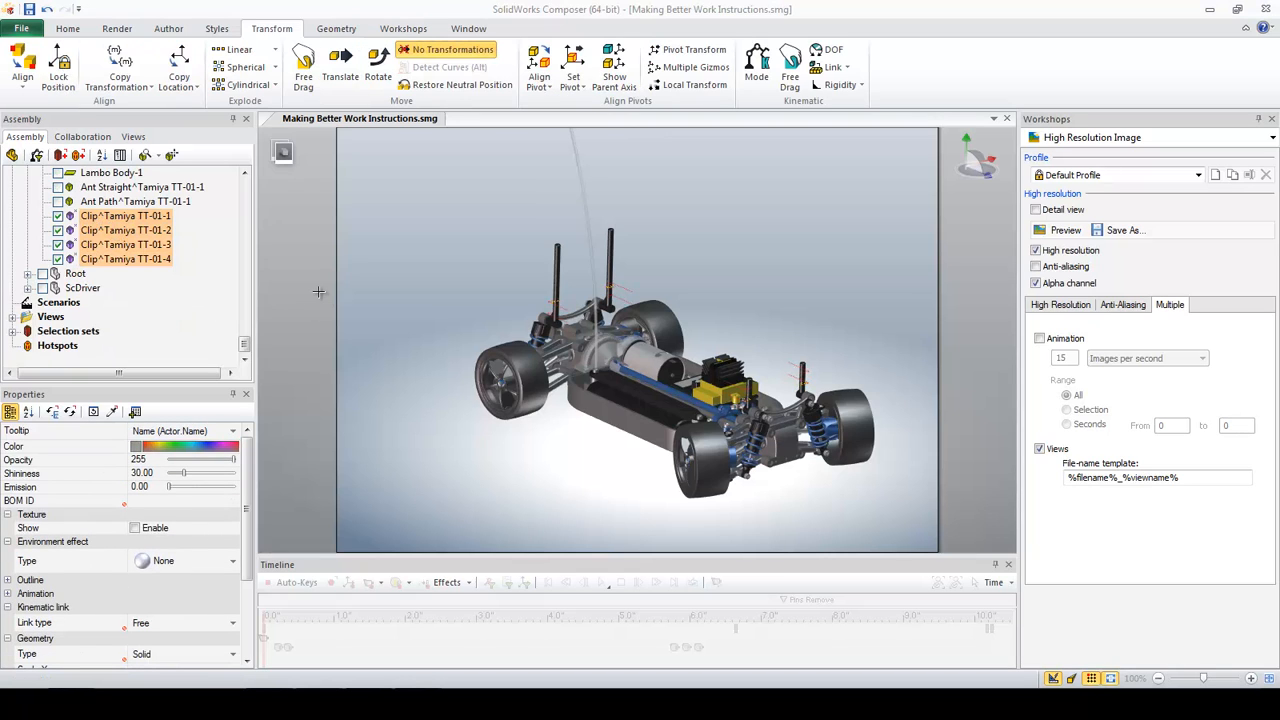
pyautogui.rightClick(409, 201)
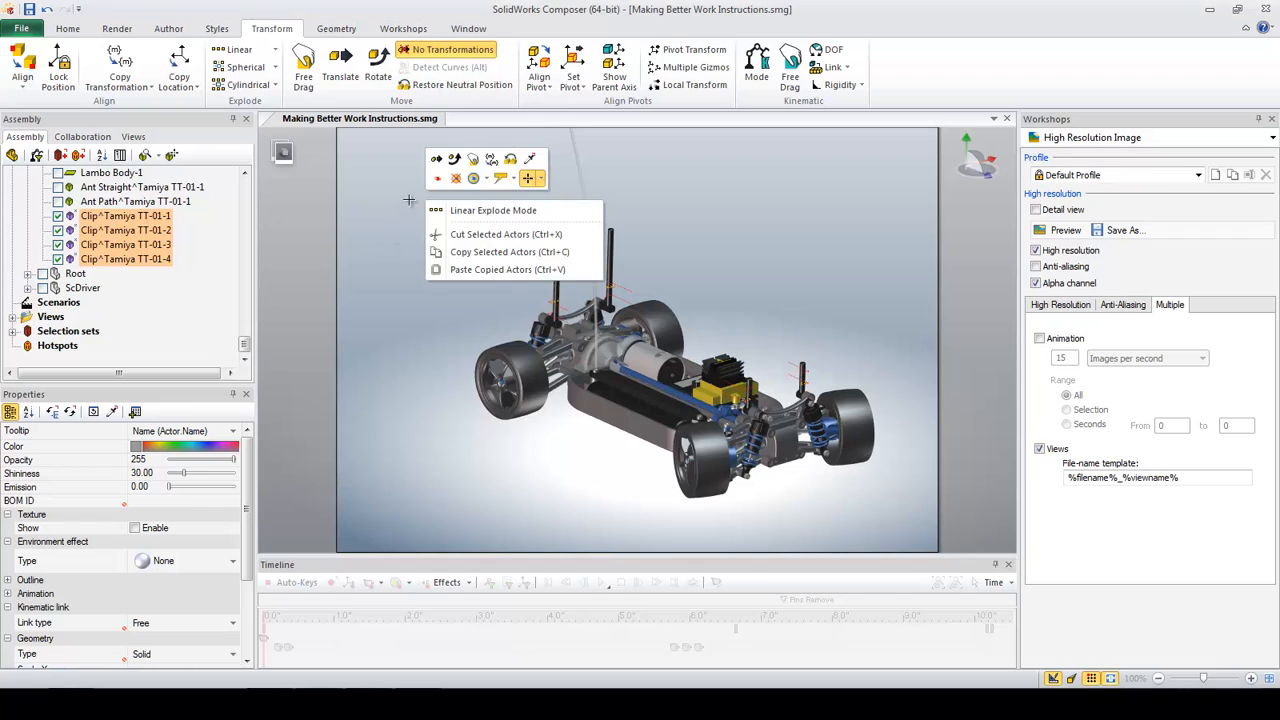
pyautogui.click(484, 178)
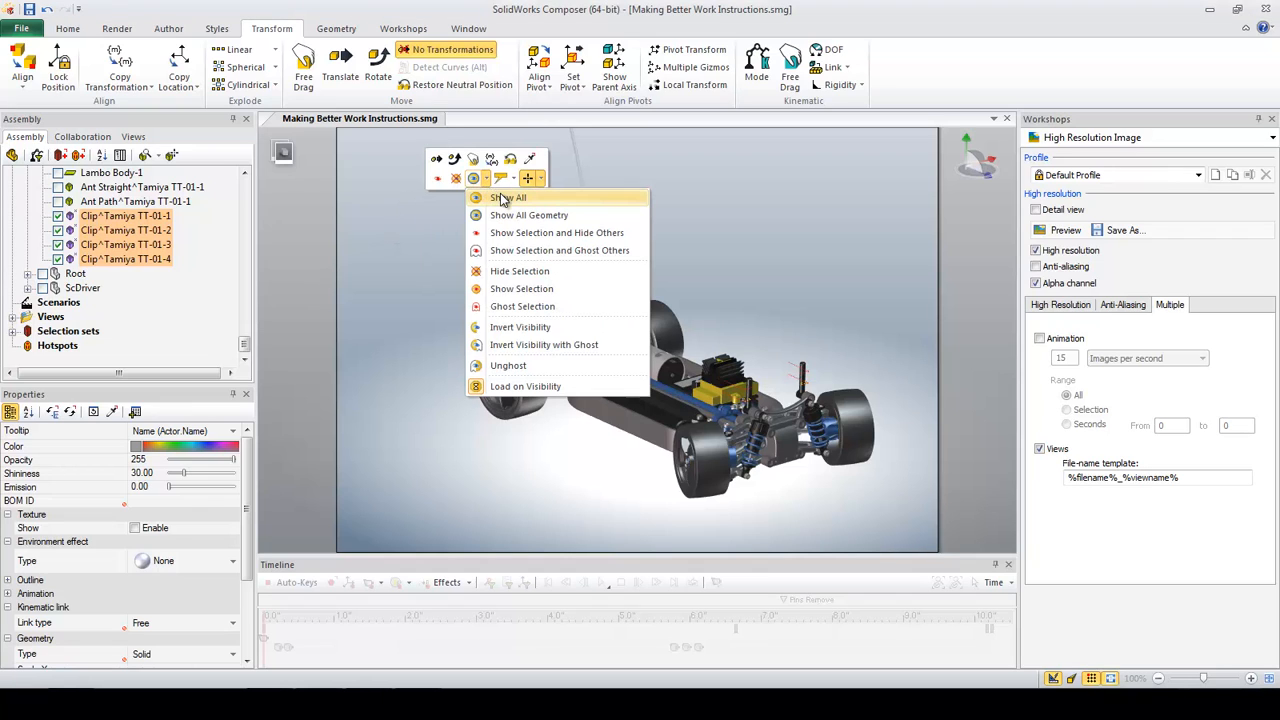
pyautogui.click(526, 272)
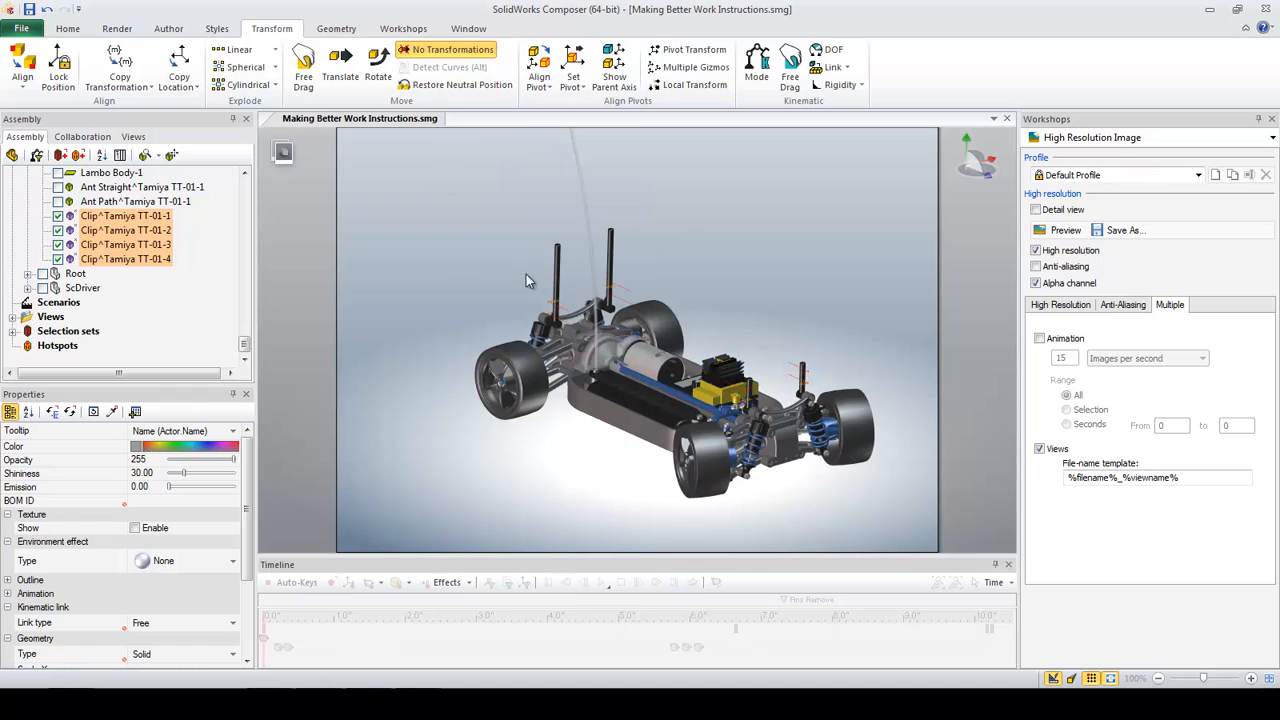
# Step: Select the front wheel subassembly Tire TT-01-13 and translate it slightly outward along its axle
pyautogui.click(305, 308)
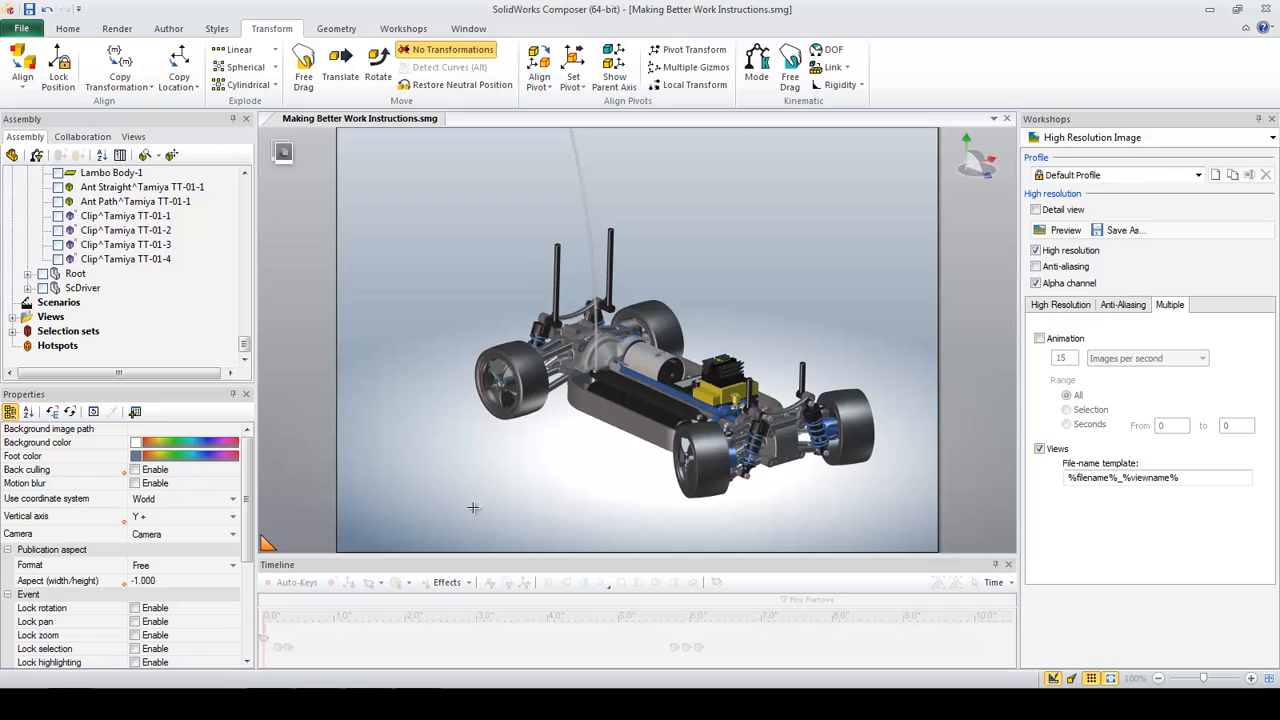
pyautogui.click(713, 475)
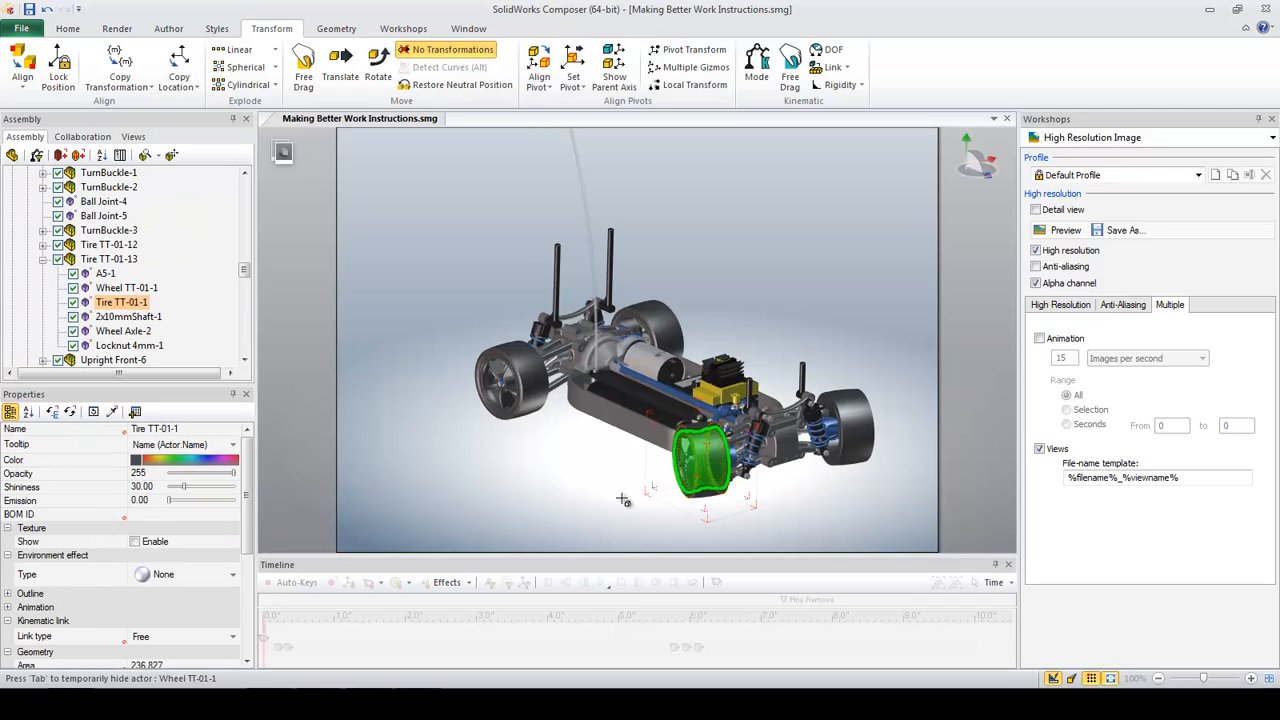
pyautogui.click(86, 261)
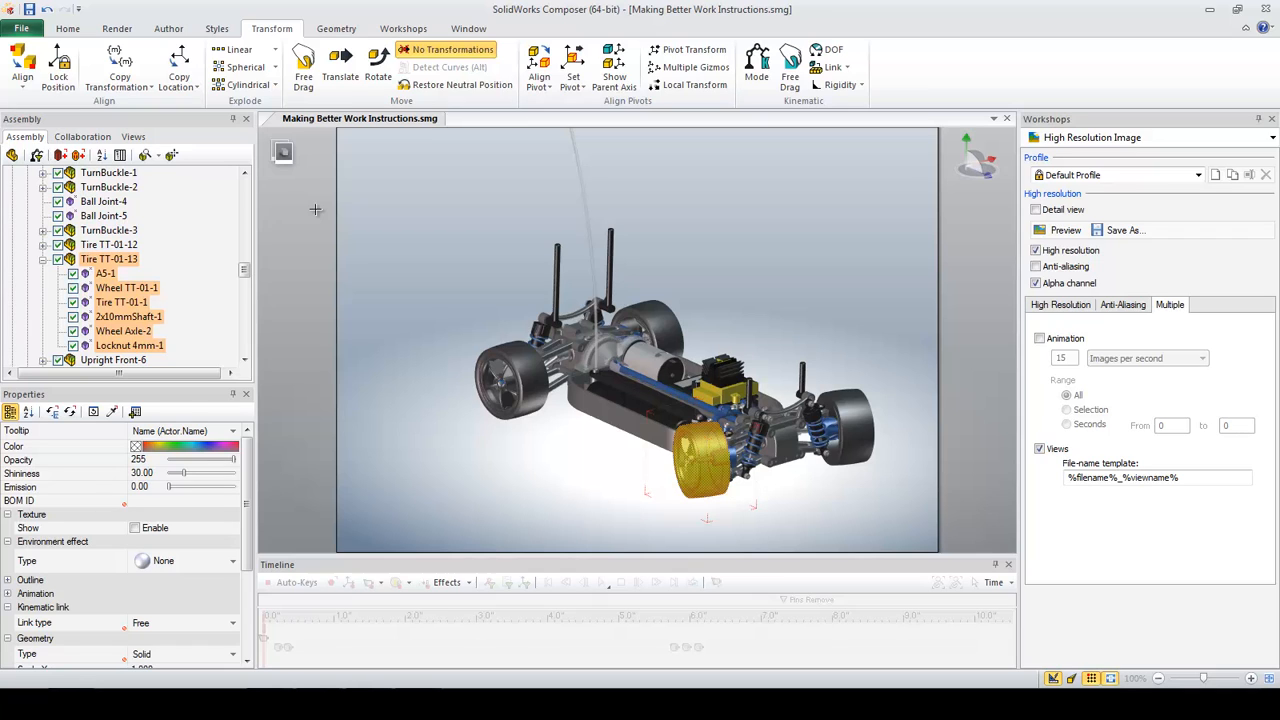
pyautogui.click(340, 66)
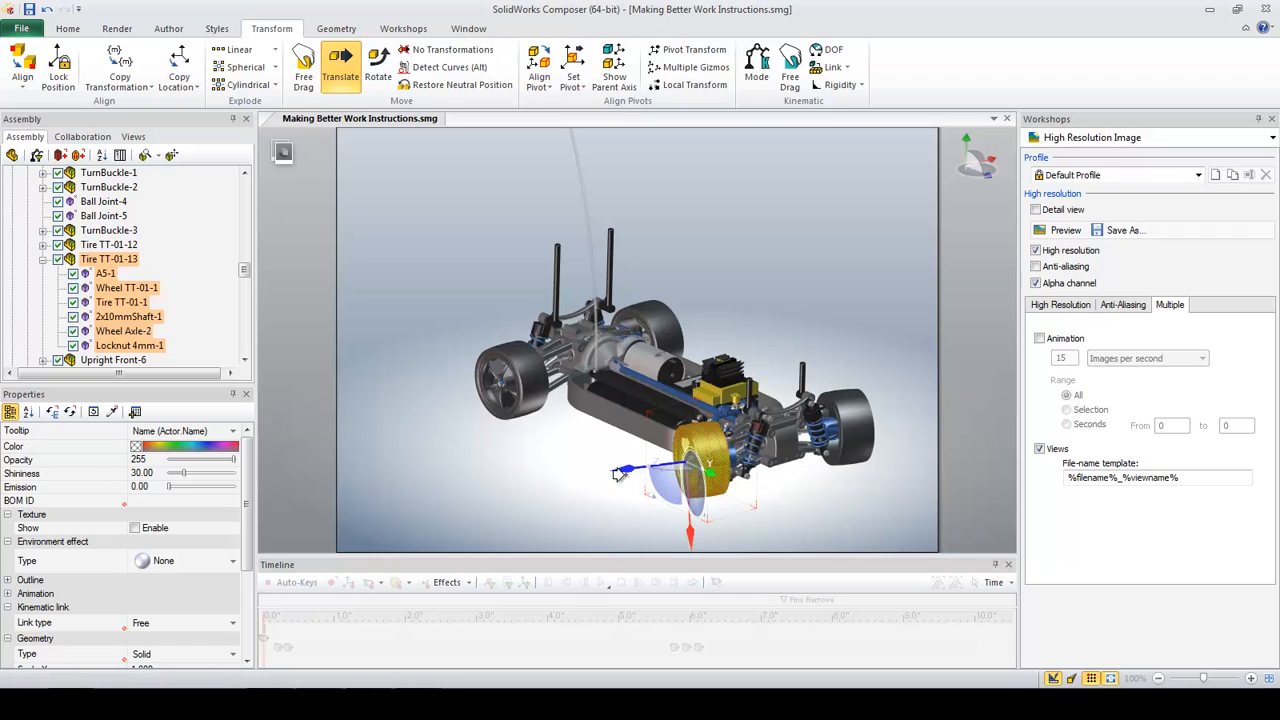
pyautogui.moveTo(620, 474); pyautogui.dragTo(603, 477)
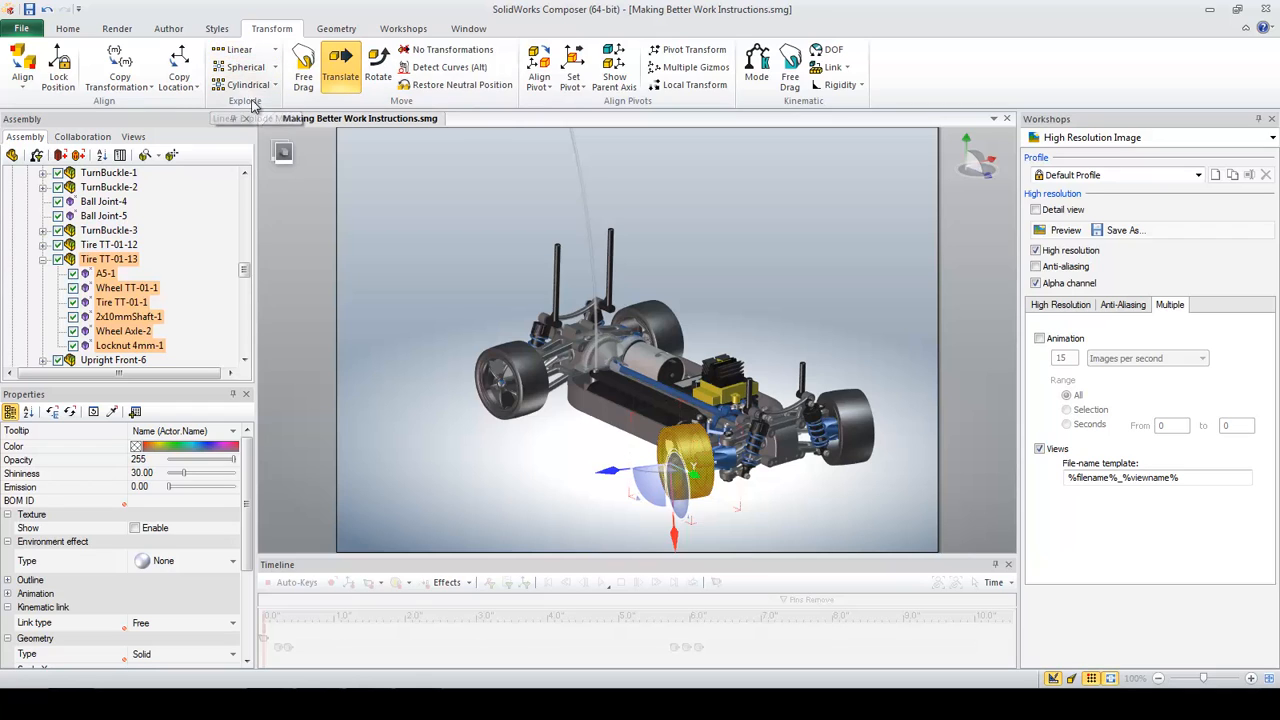
# Step: Explode the Tire TT-01-13 parts linearly along the wheel's axis, taking the direction from the wheel's detected curve
pyautogui.click(235, 52)
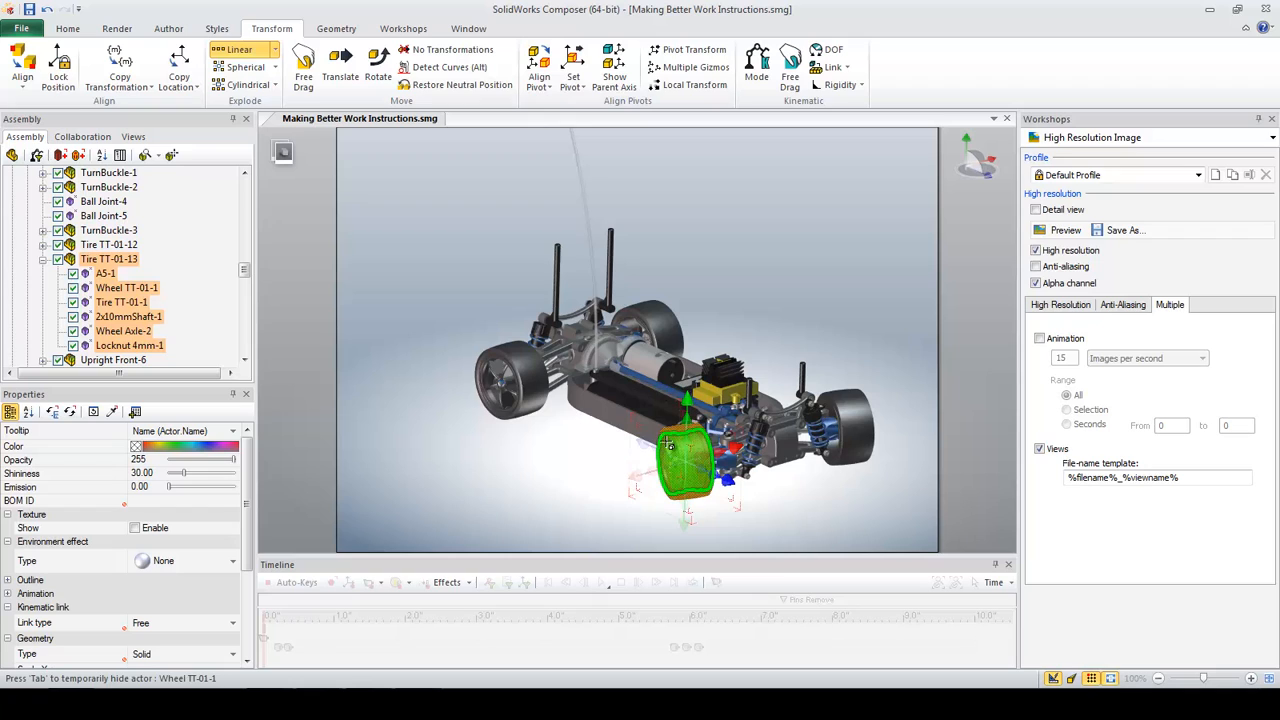
pyautogui.press('alt')
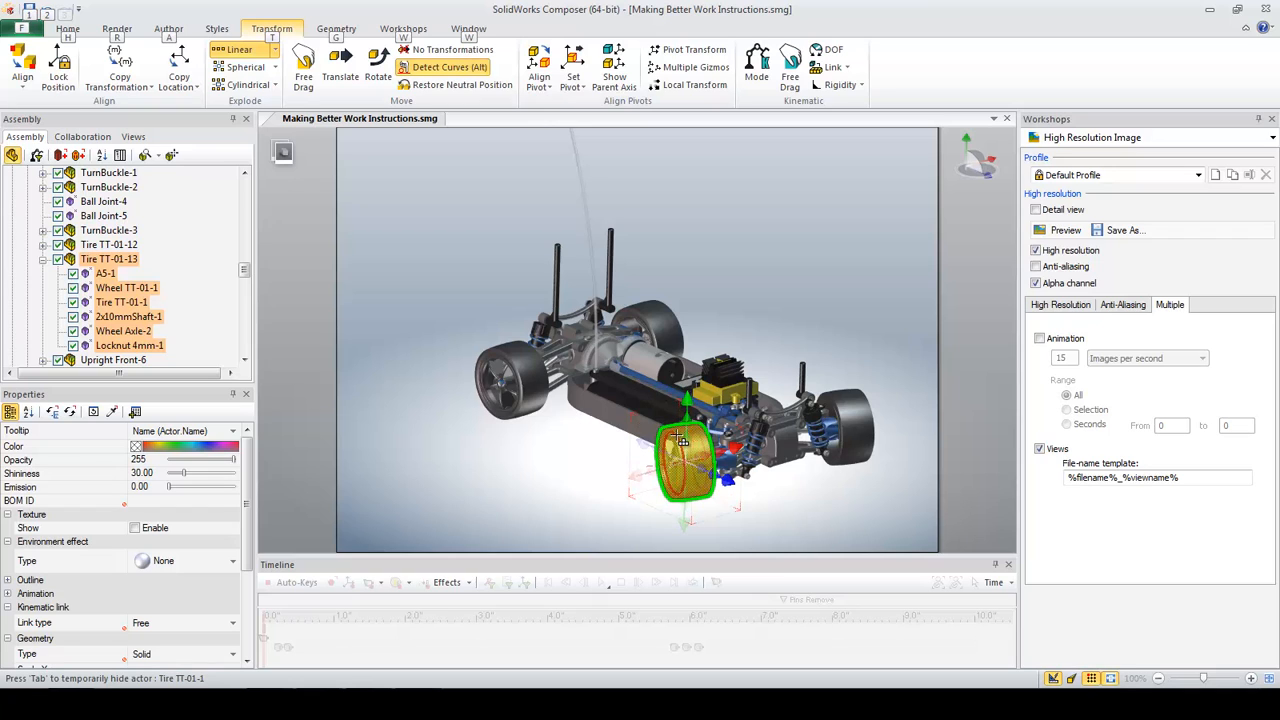
pyautogui.moveTo(680, 440); pyautogui.dragTo(500, 488)
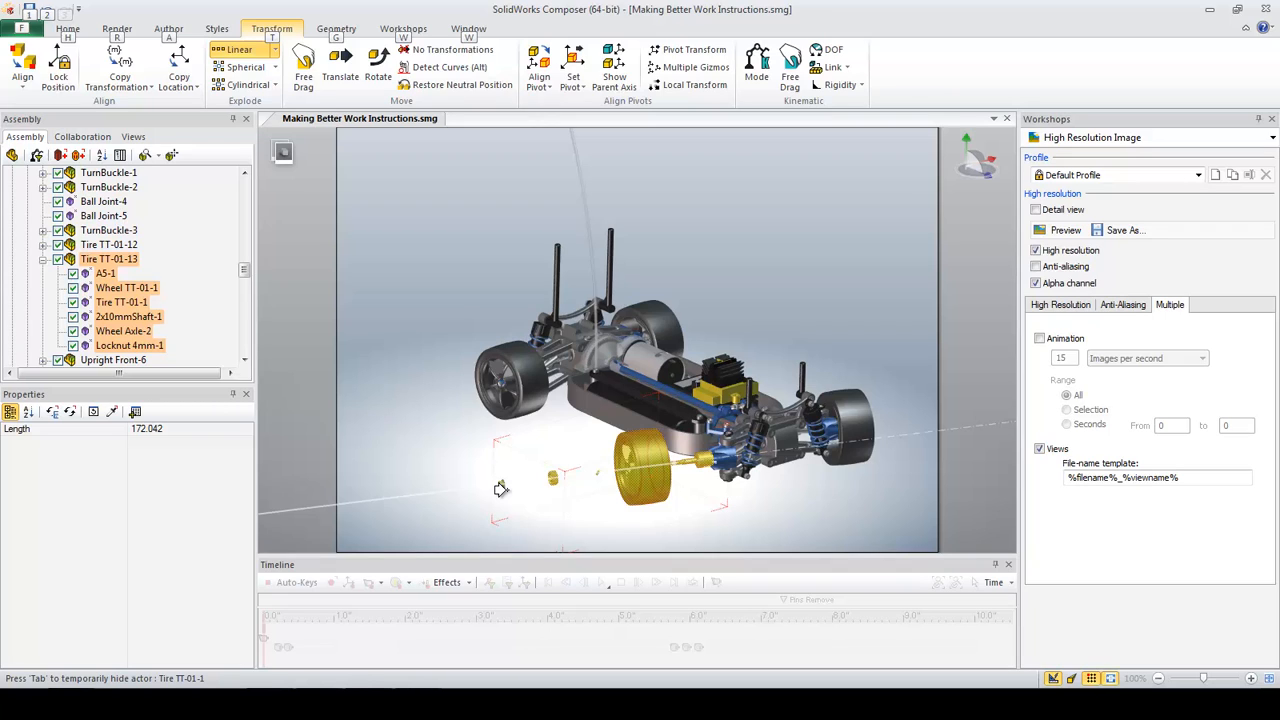
pyautogui.moveTo(500, 488); pyautogui.dragTo(477, 491)
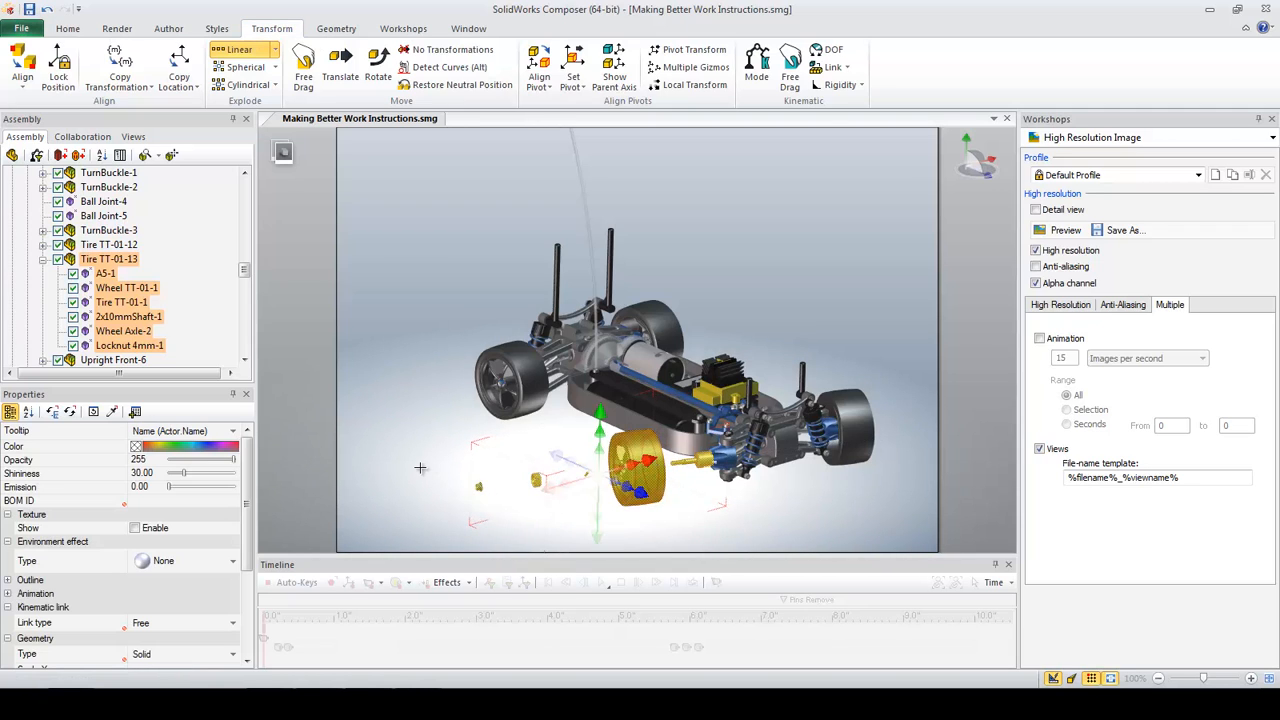
pyautogui.click(380, 455)
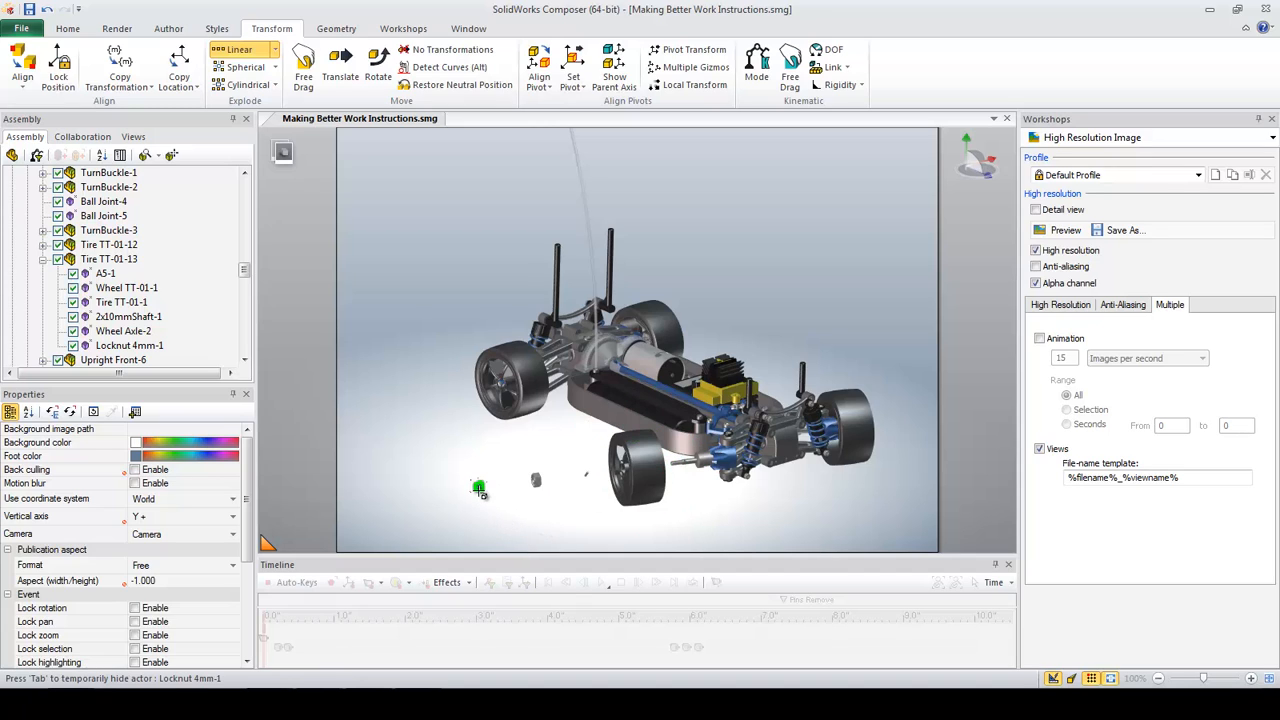
# Step: Create an associative path from neutral for the exploded Locknut 4mm-1
pyautogui.click(481, 490)
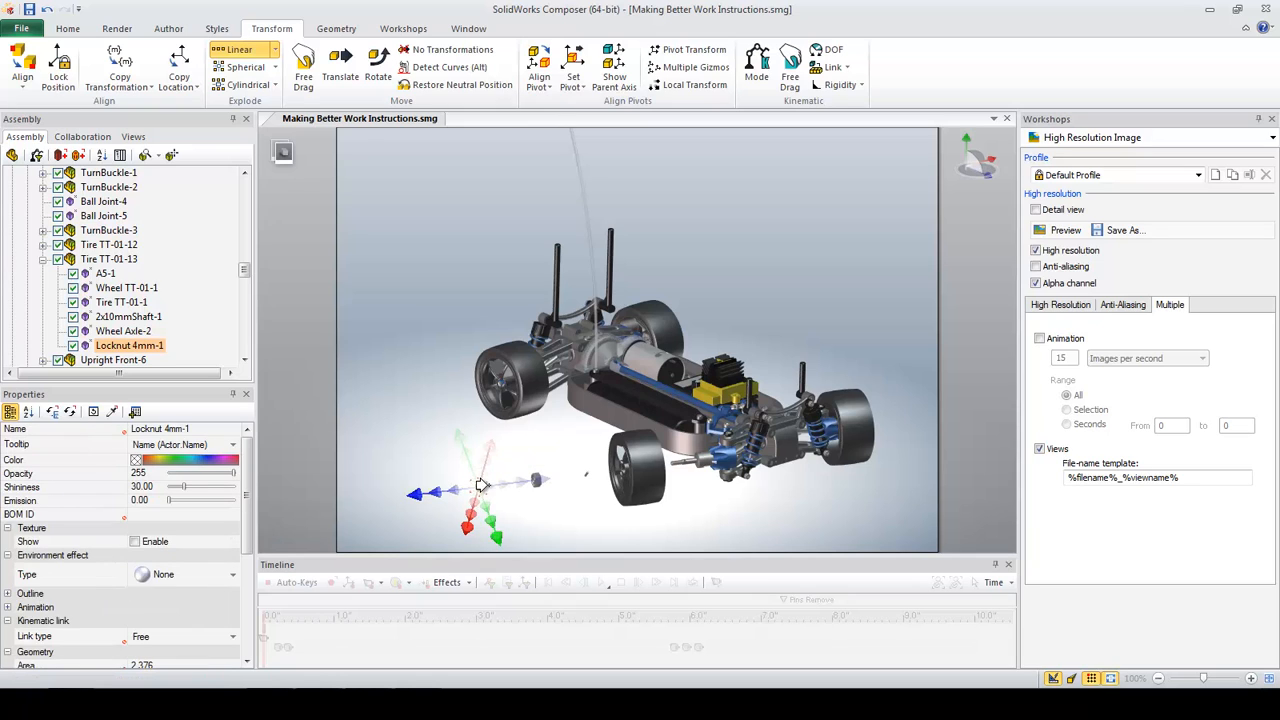
pyautogui.click(235, 49)
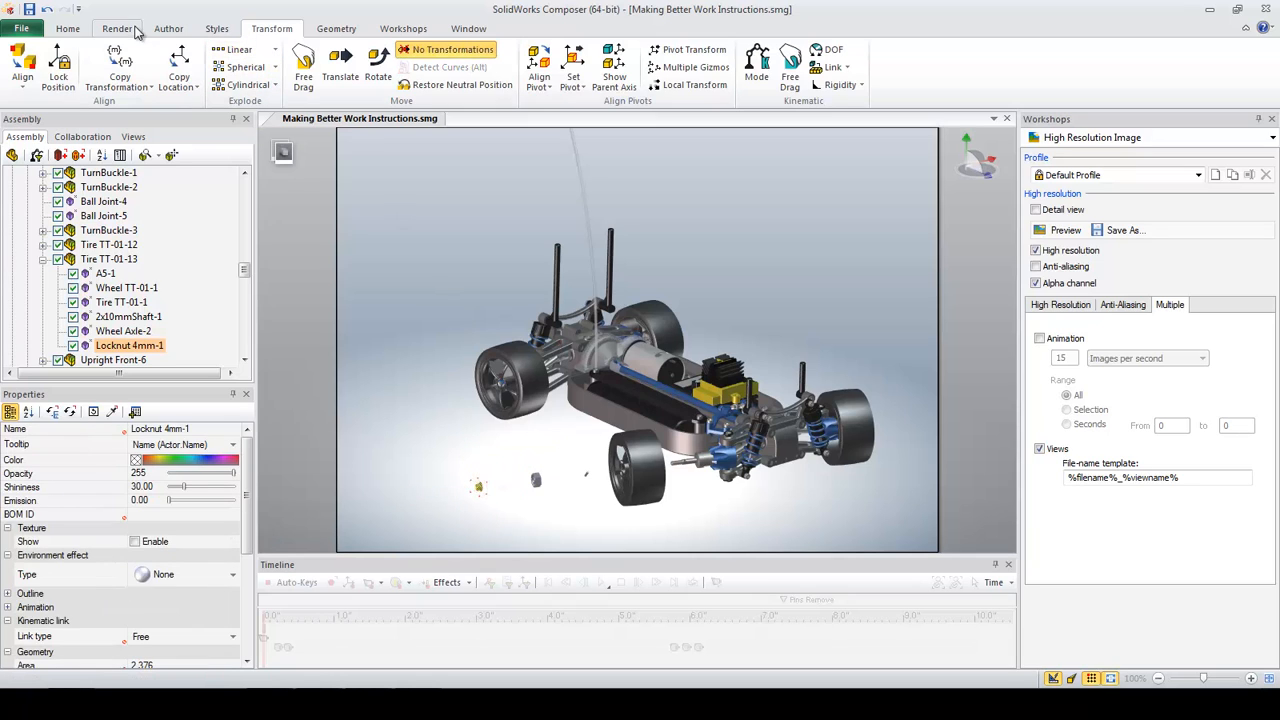
pyautogui.click(160, 29)
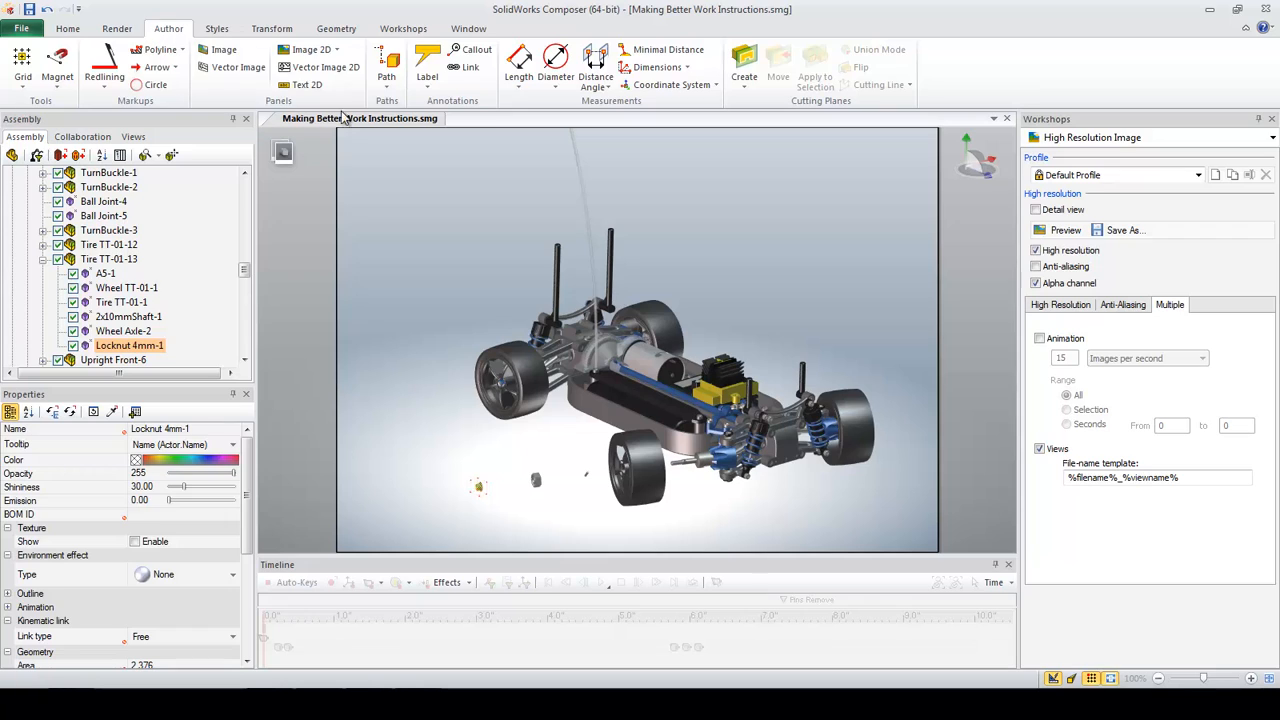
pyautogui.click(388, 82)
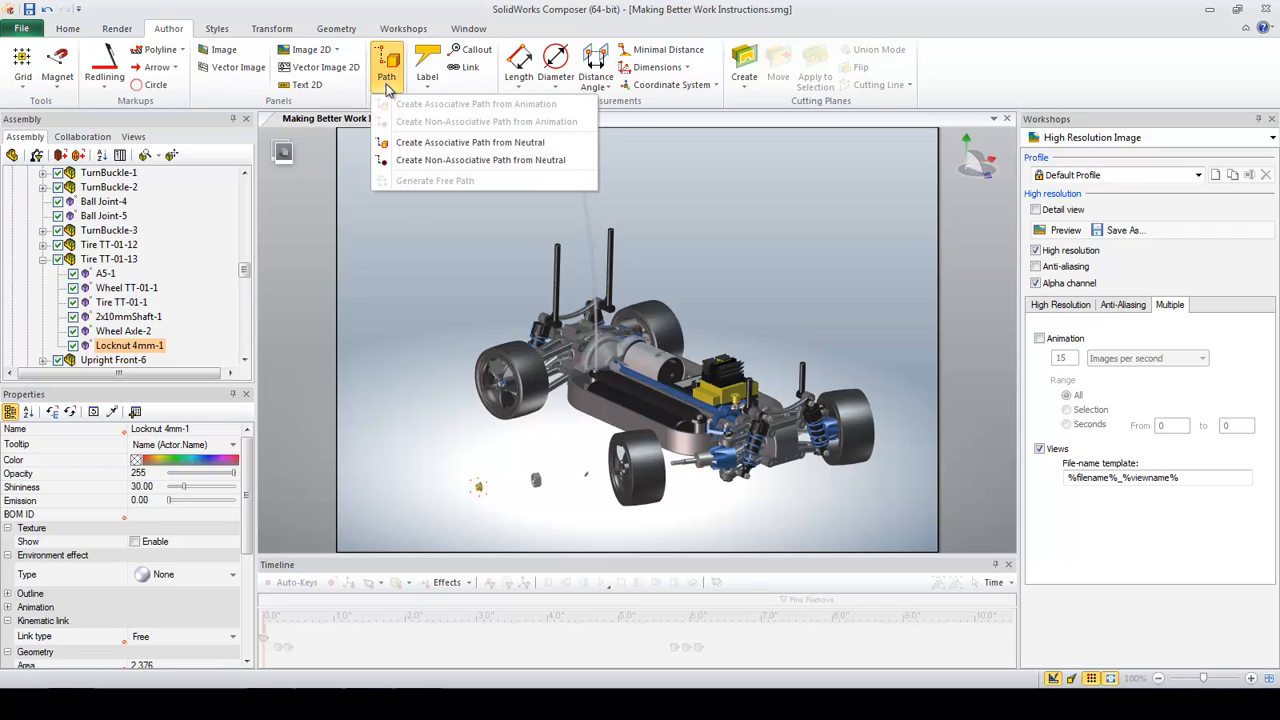
pyautogui.click(430, 143)
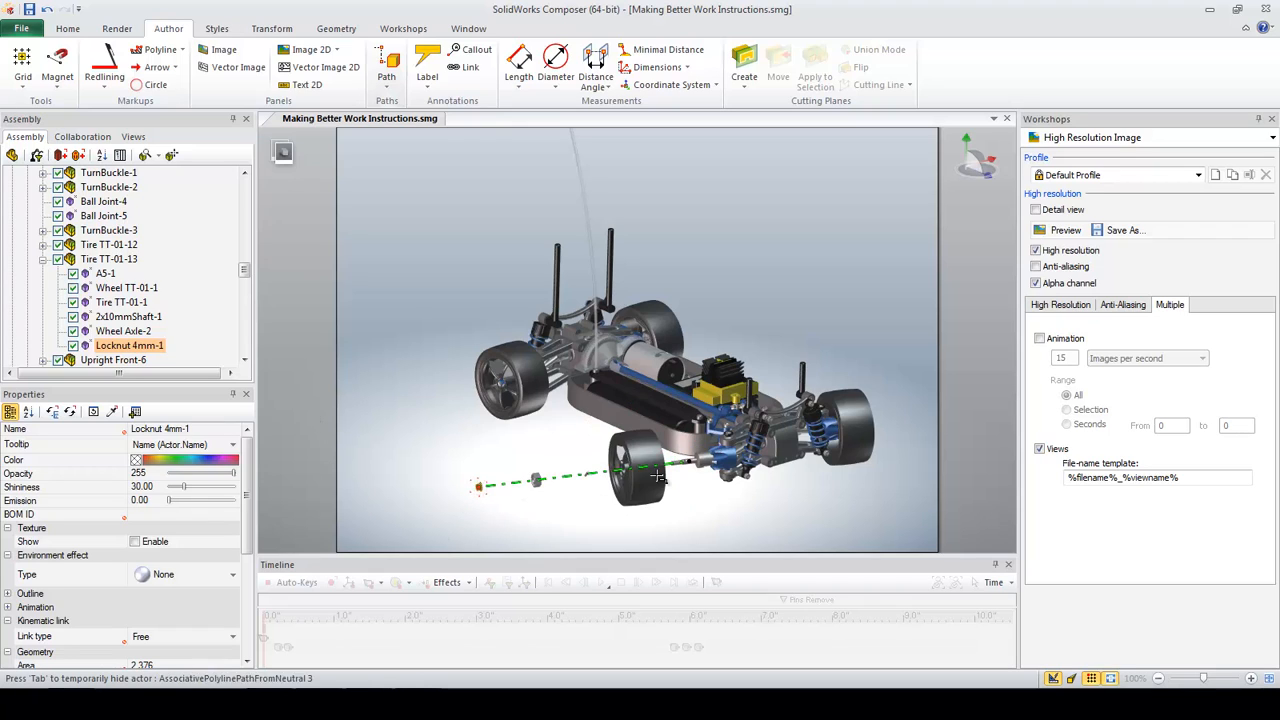
pyautogui.click(311, 442)
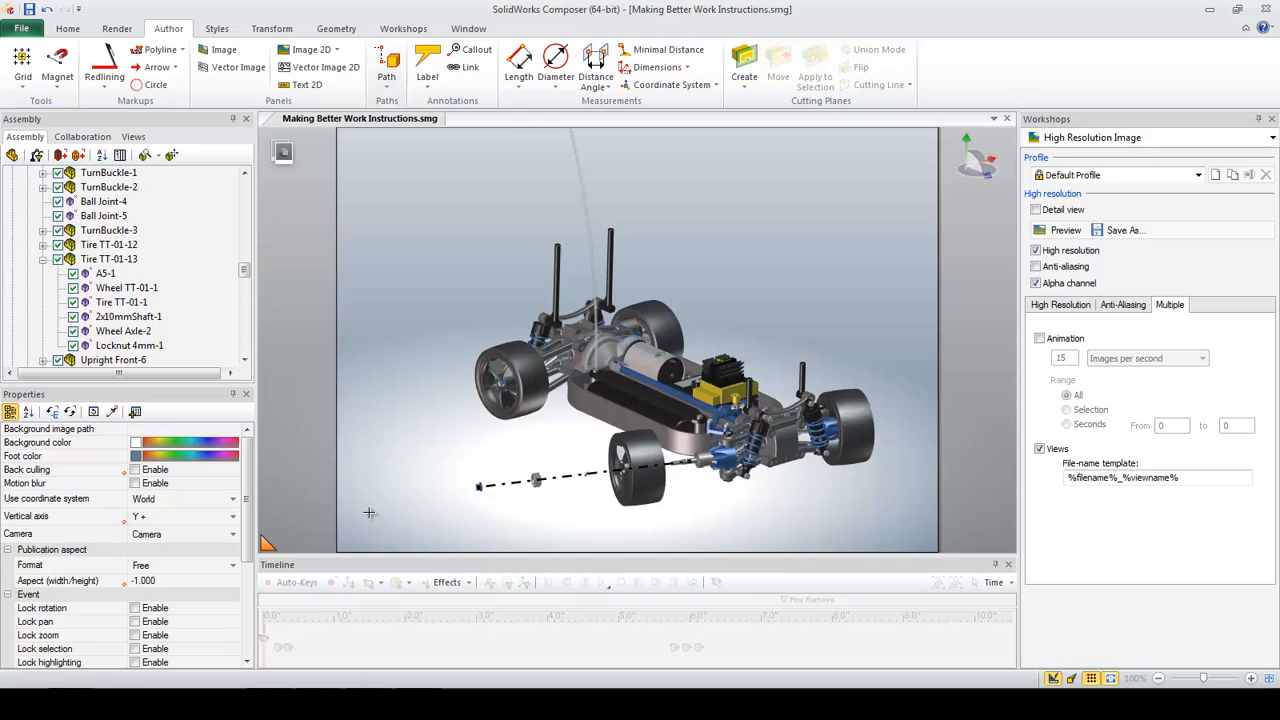
# Step: Disable Stay on top for the locknut's path line so parts in front cover it
pyautogui.click(499, 487)
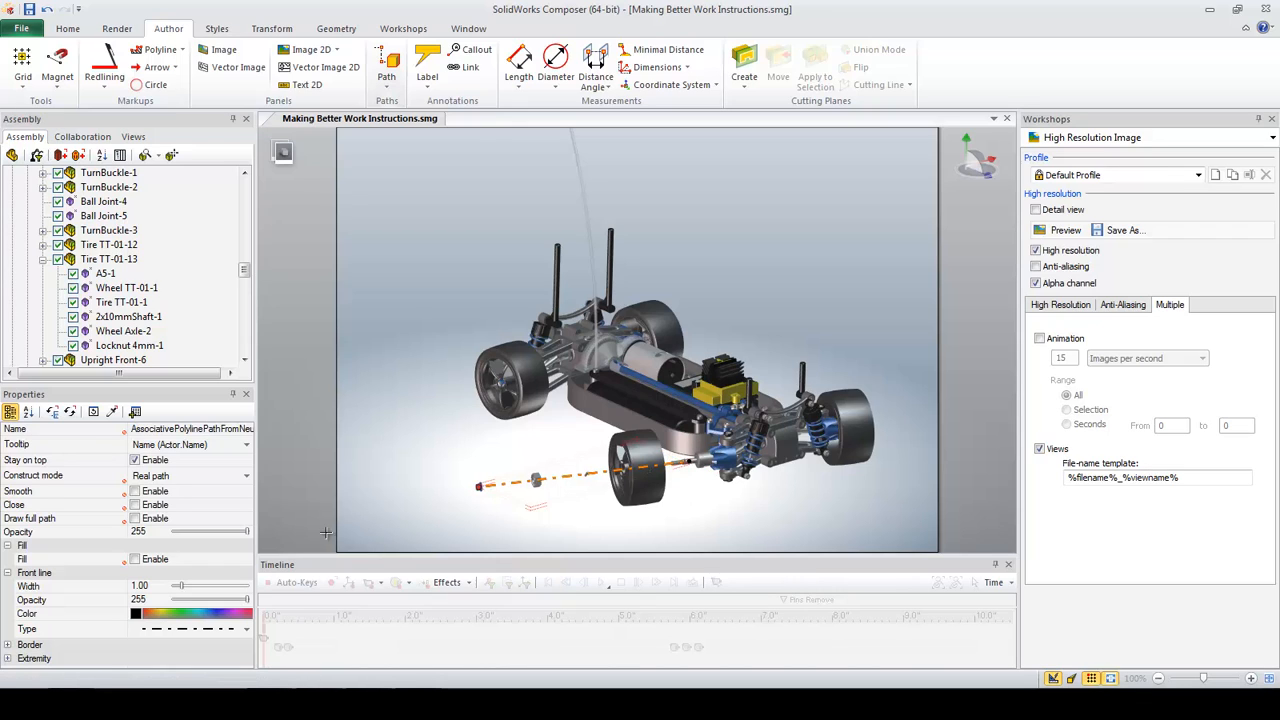
pyautogui.click(136, 460)
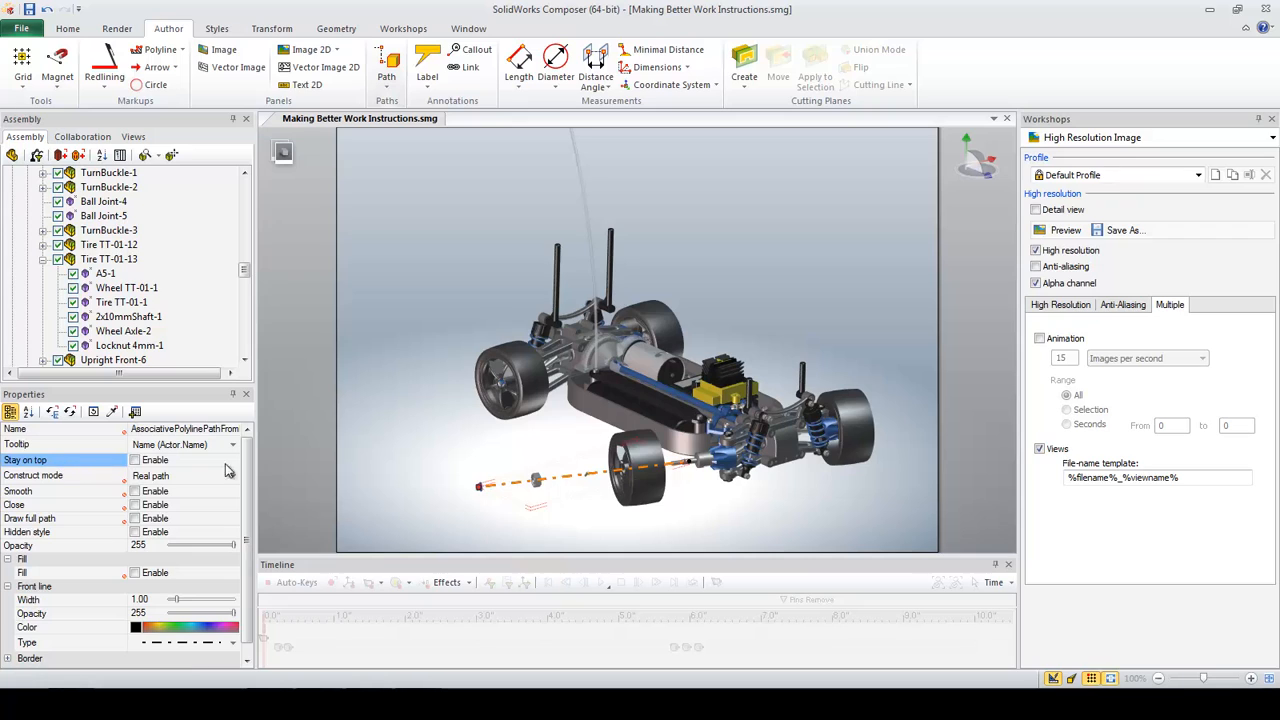
pyautogui.click(407, 499)
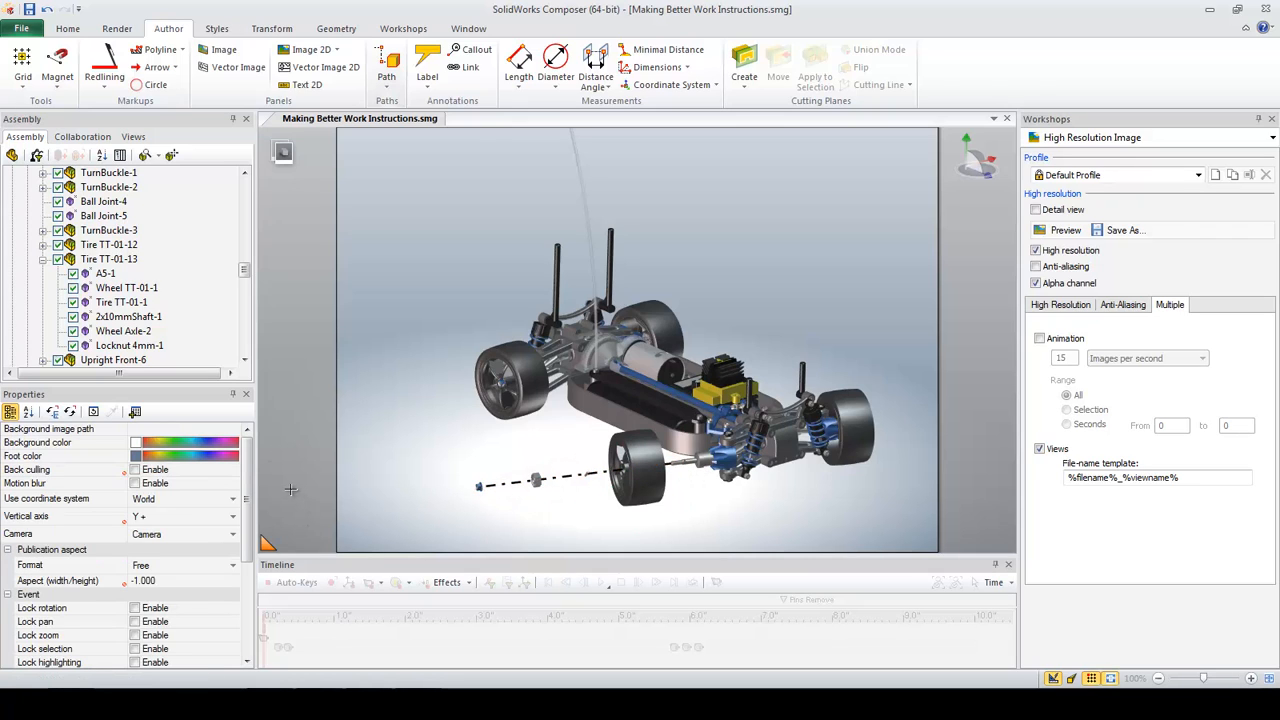
# Step: Add a 2D text reading "Step 3" above the chassis and enlarge its font size
pyautogui.click(134, 137)
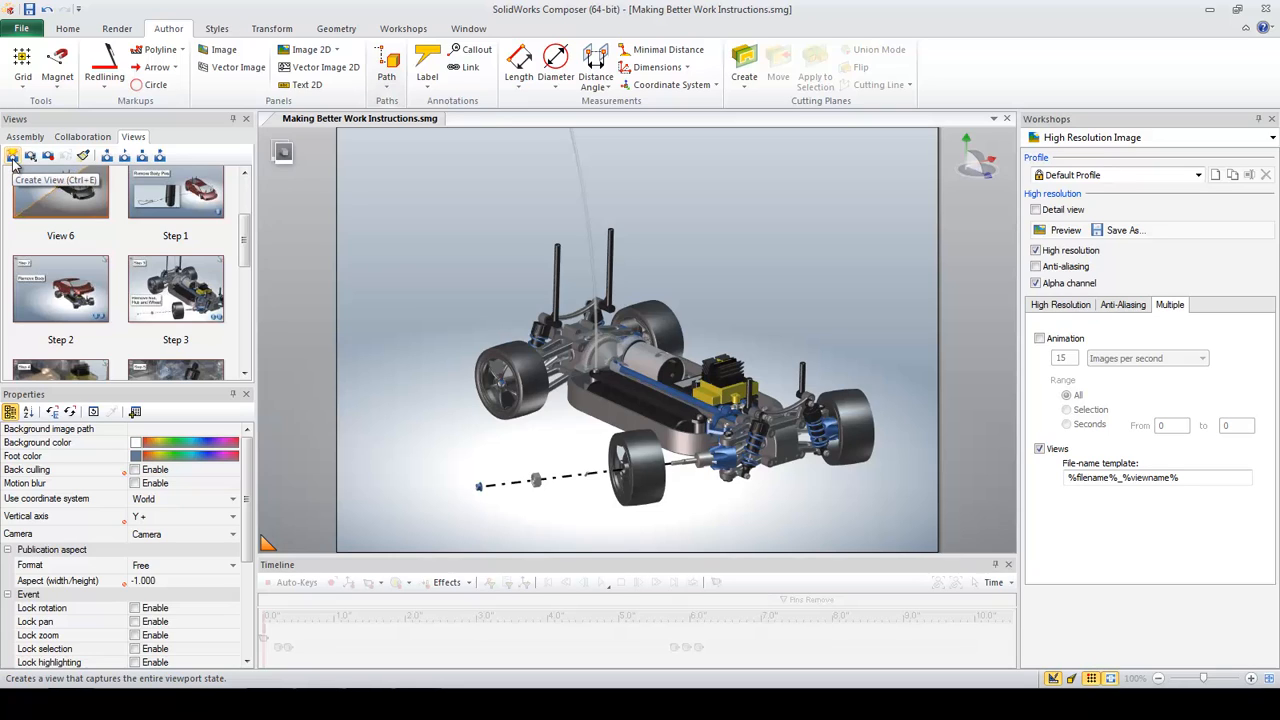
pyautogui.click(117, 29)
pyautogui.click(168, 29)
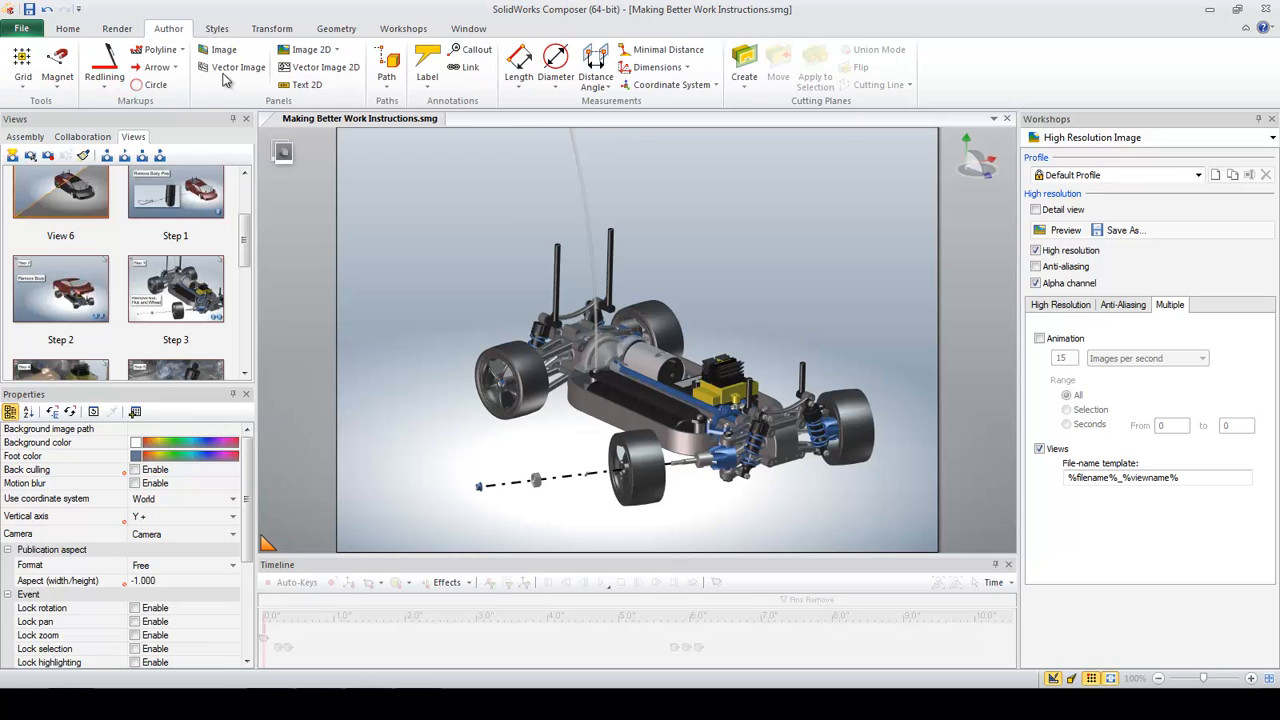
pyautogui.click(301, 84)
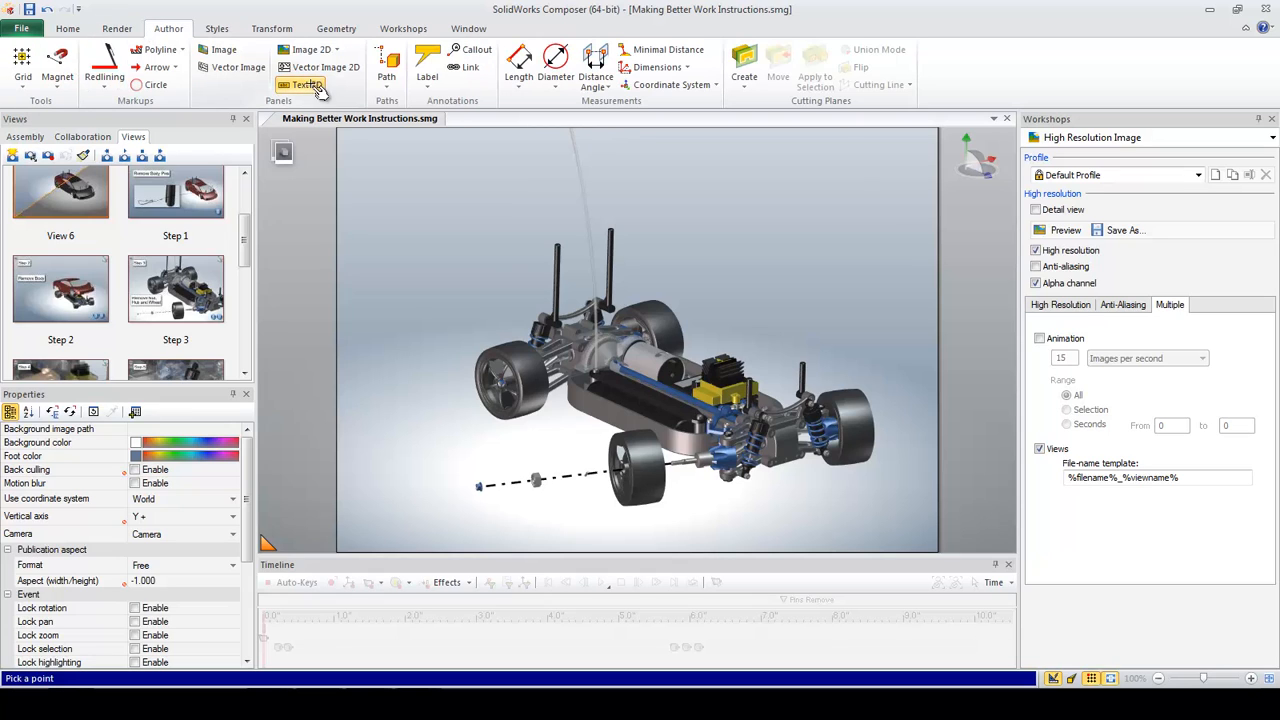
pyautogui.click(385, 190)
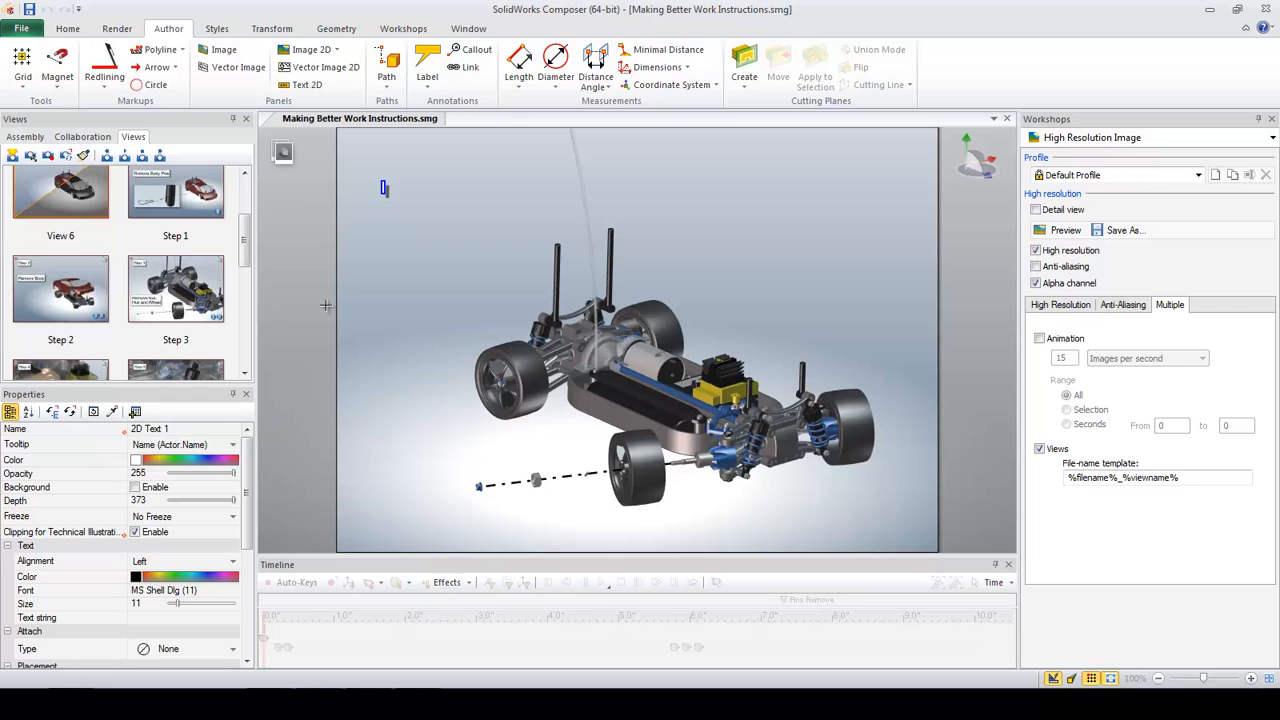
pyautogui.write('Step 3')
pyautogui.moveTo(176, 607); pyautogui.dragTo(200, 605)
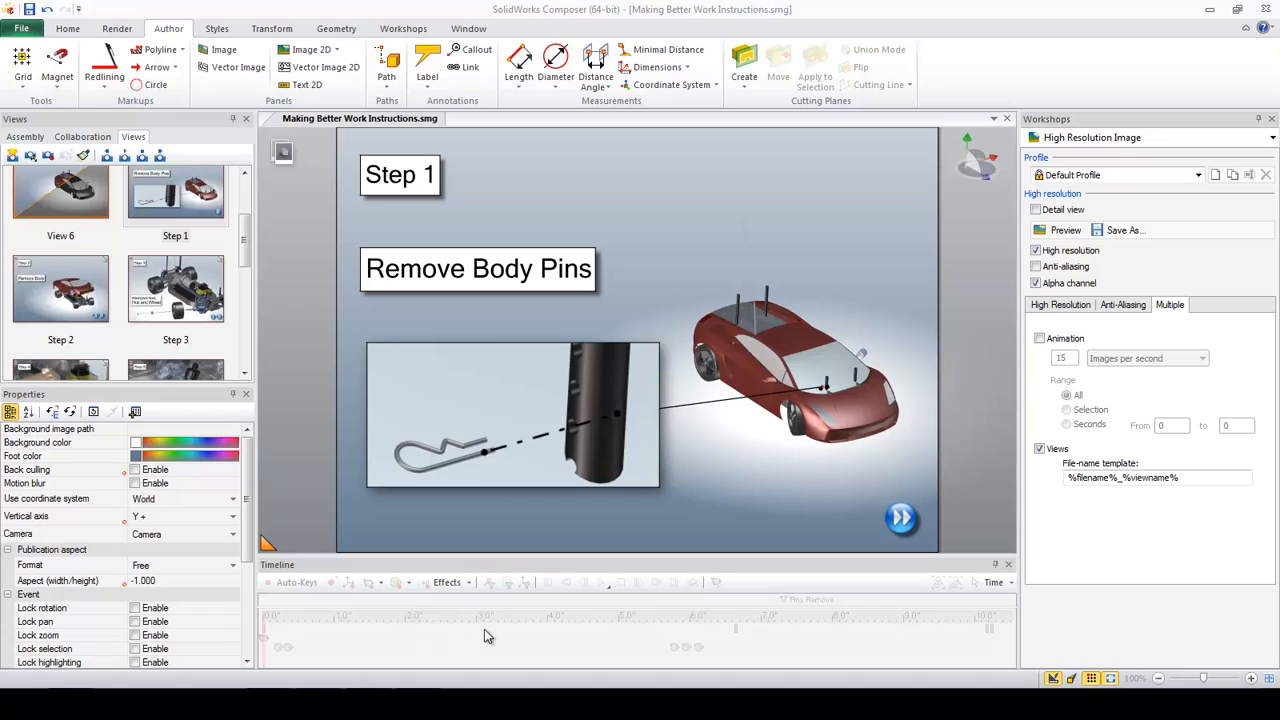
# Step: Switch from view mode to animation mode and play the disassembly animation up to about 41 s
pyautogui.click(283, 153)
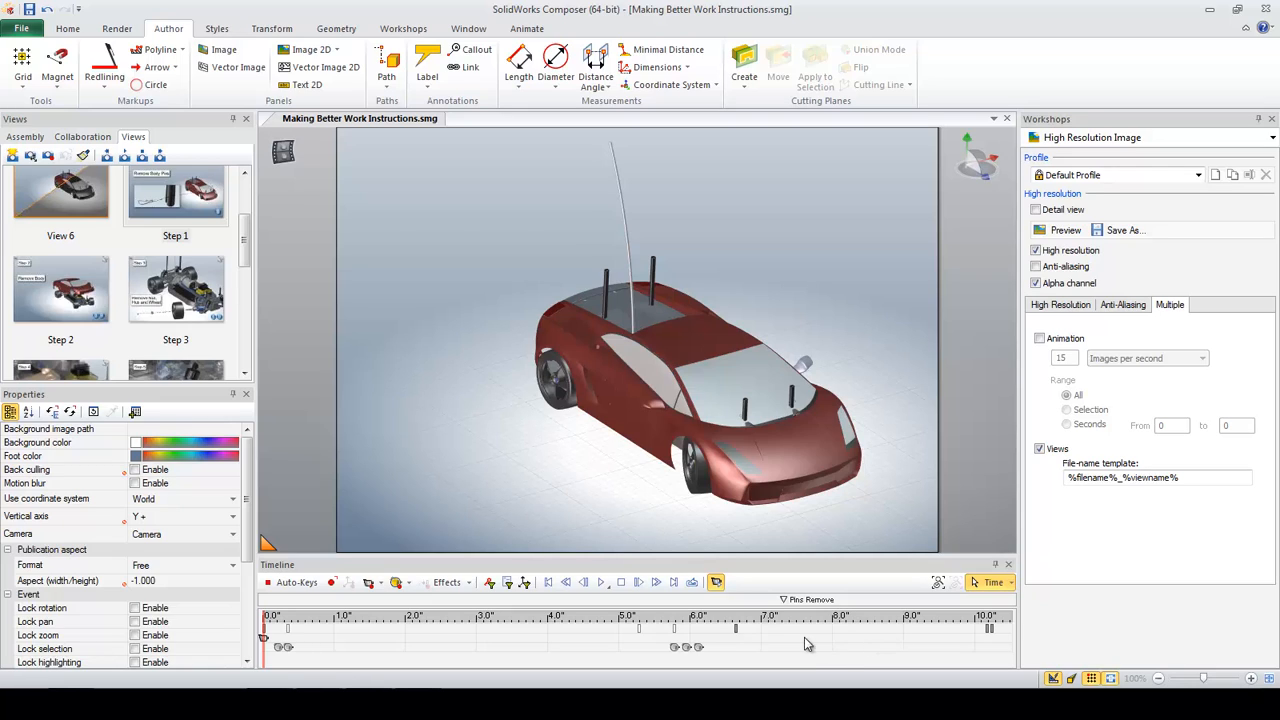
pyautogui.click(603, 588)
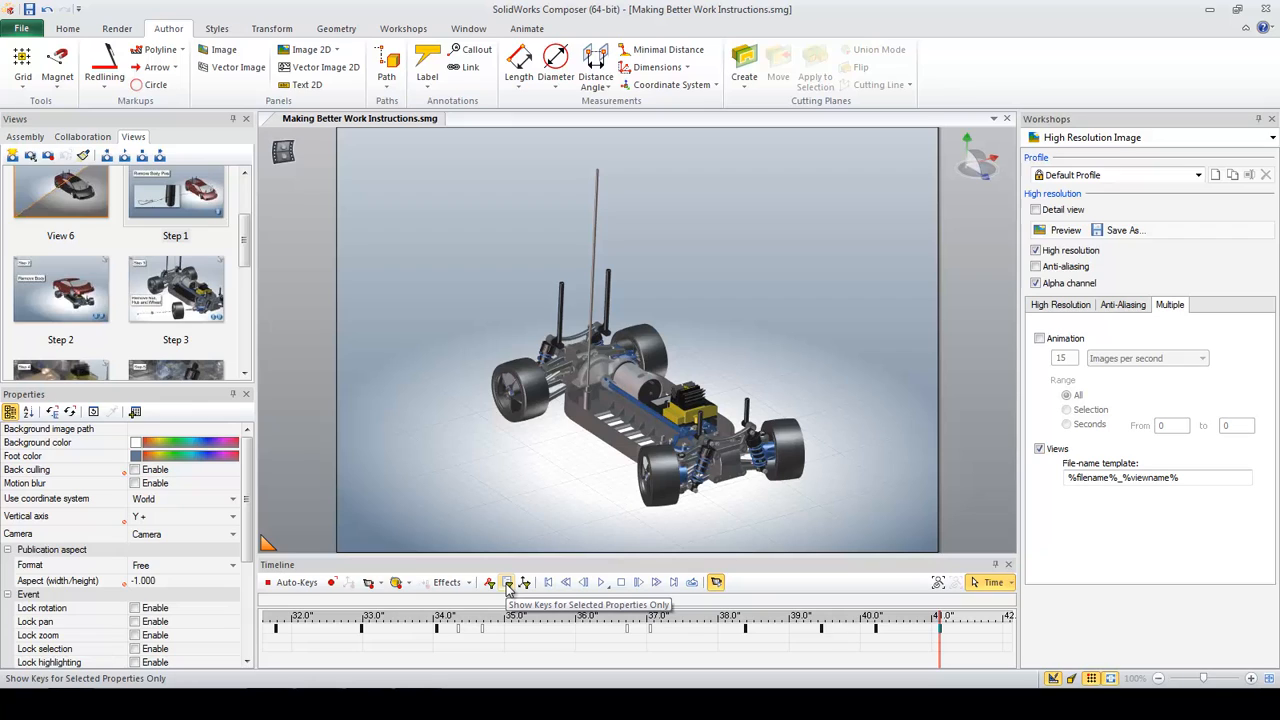
# Step: Filter the timeline to location keys of the selected Tire TT-01-13 and set a location key at about 41 s
pyautogui.click(650, 497)
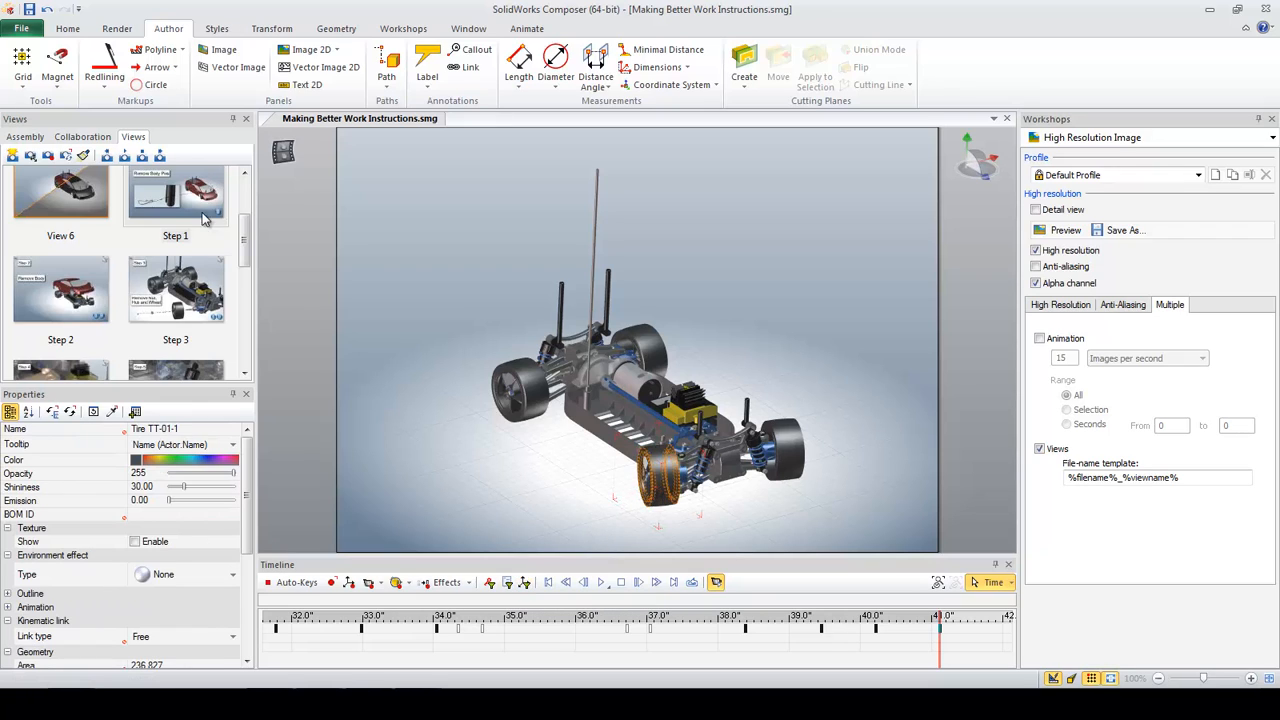
pyautogui.click(22, 137)
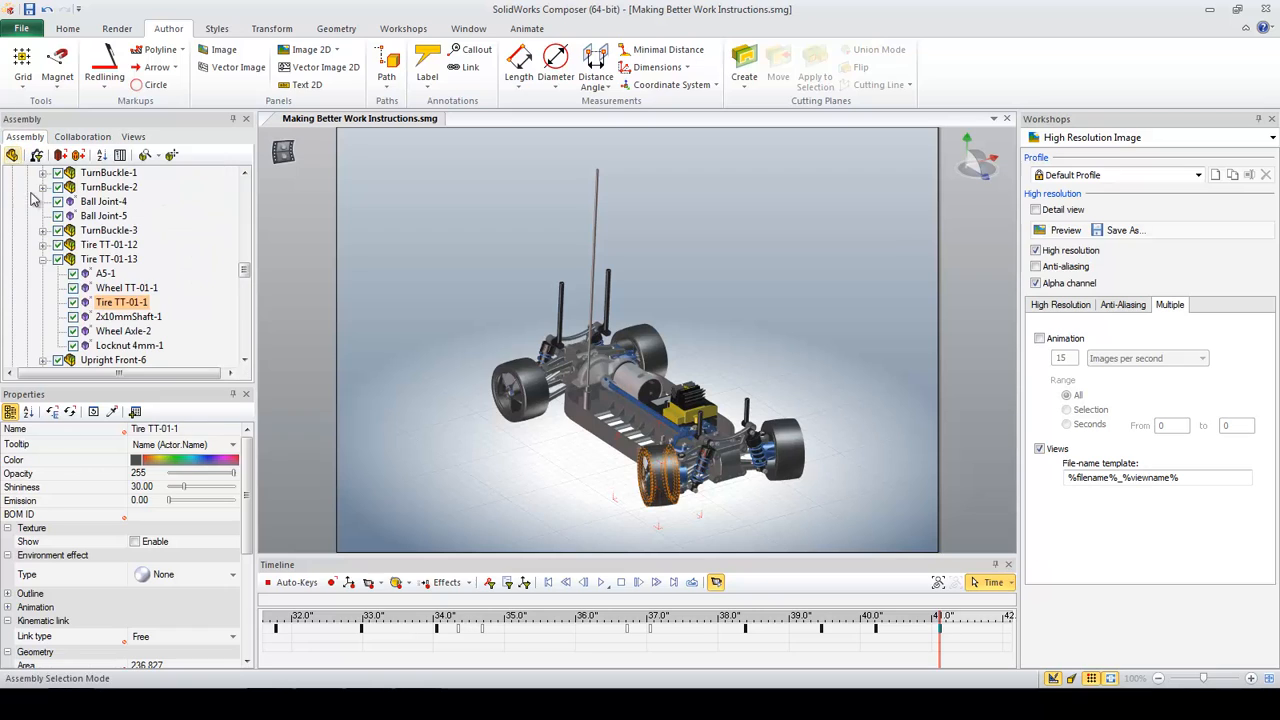
pyautogui.click(90, 260)
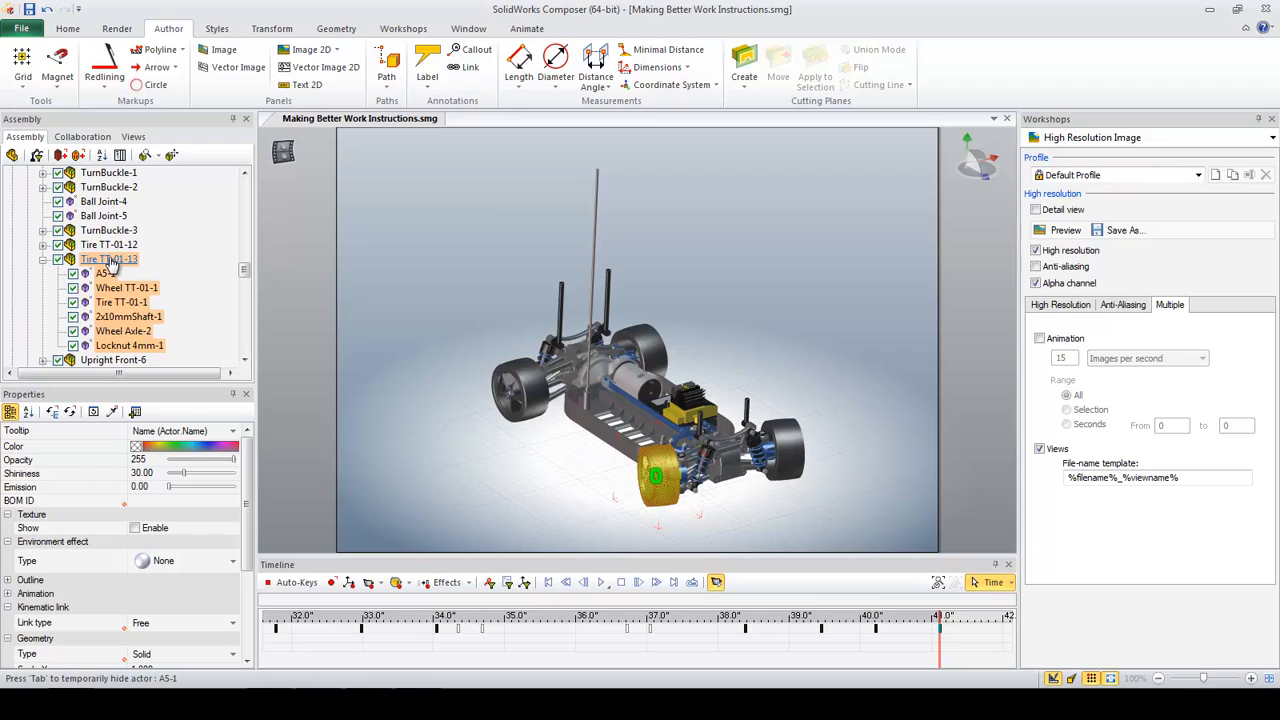
pyautogui.click(489, 584)
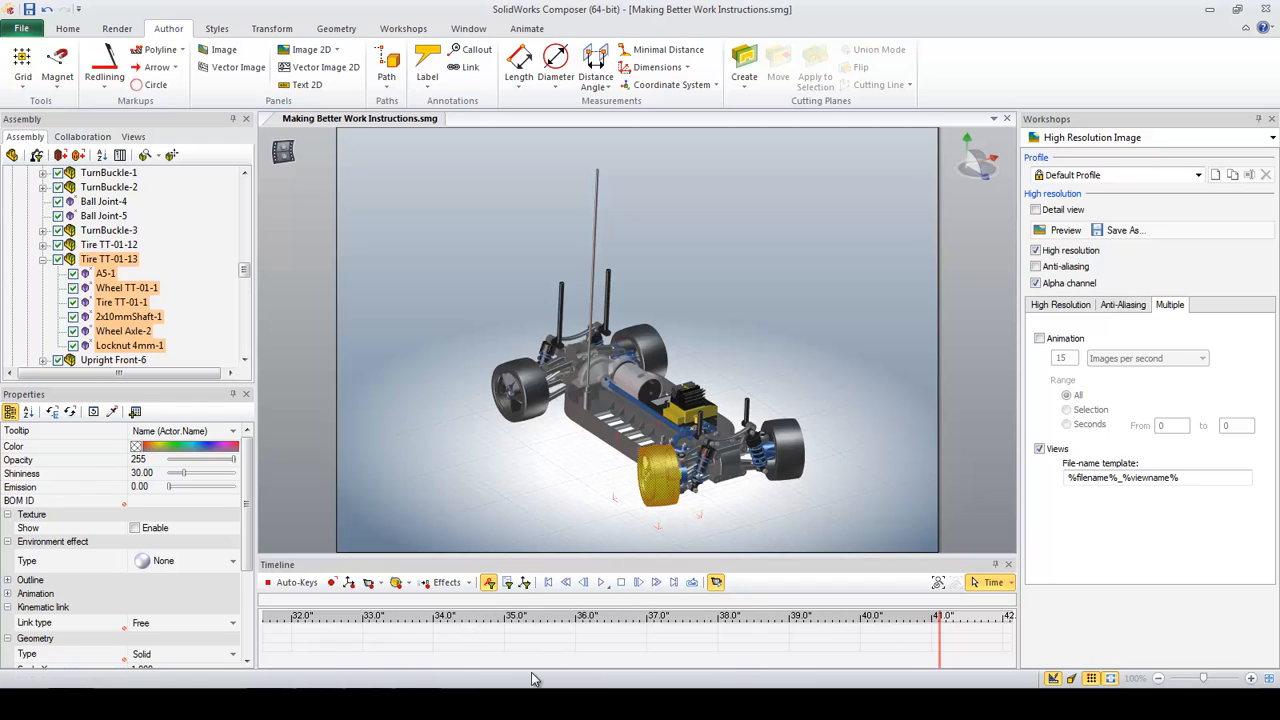
pyautogui.click(524, 582)
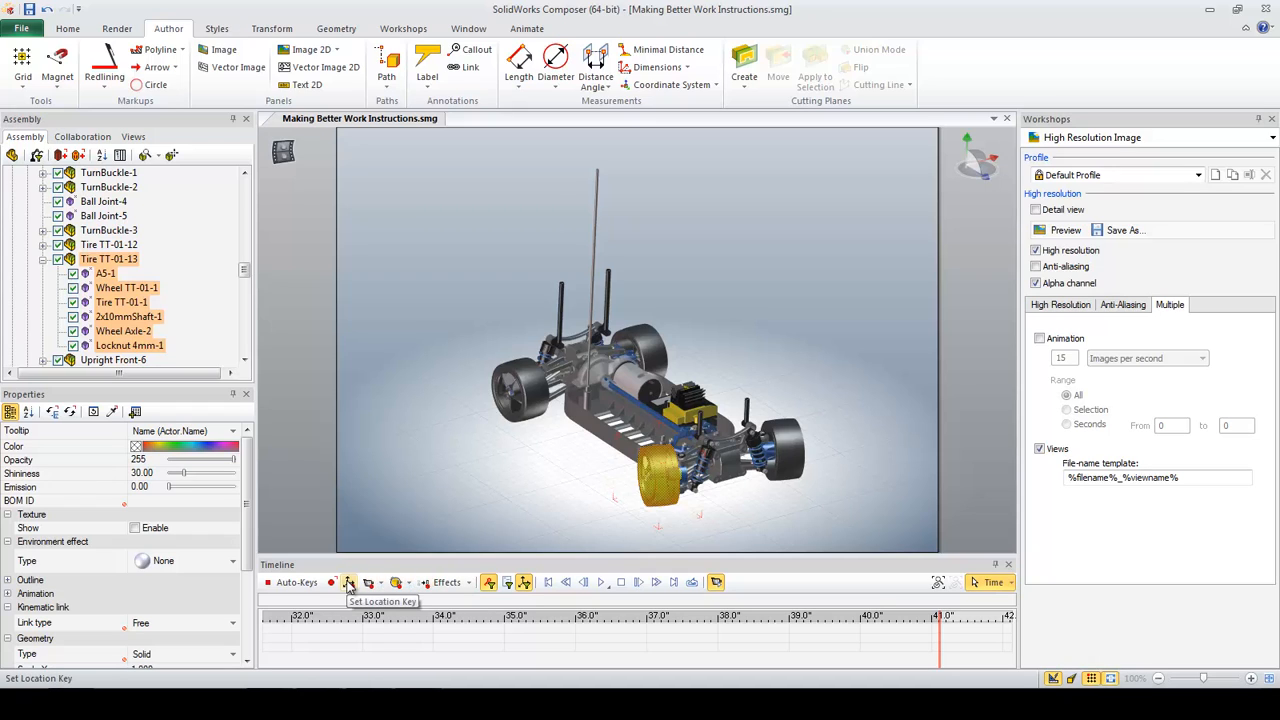
pyautogui.click(349, 586)
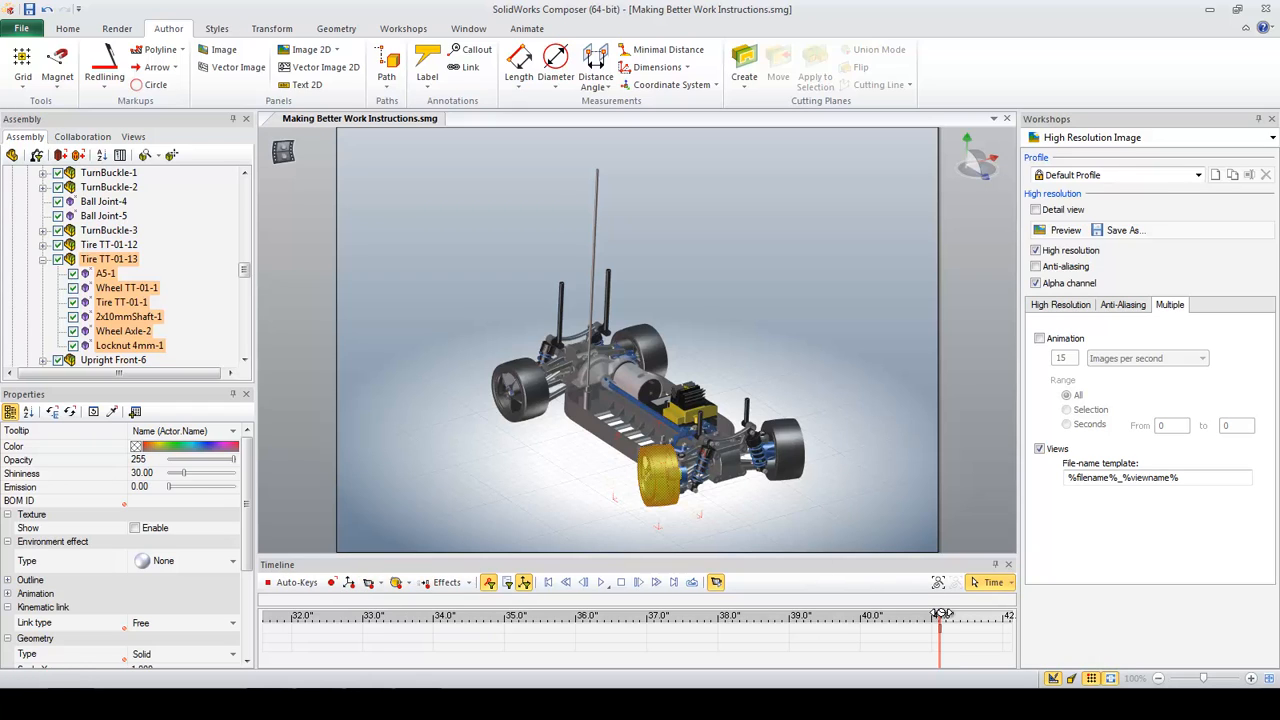
# Step: Move the timeline to about 42 s and translate the selected Tire TT-01-13 outward from the chassis
pyautogui.click(999, 615)
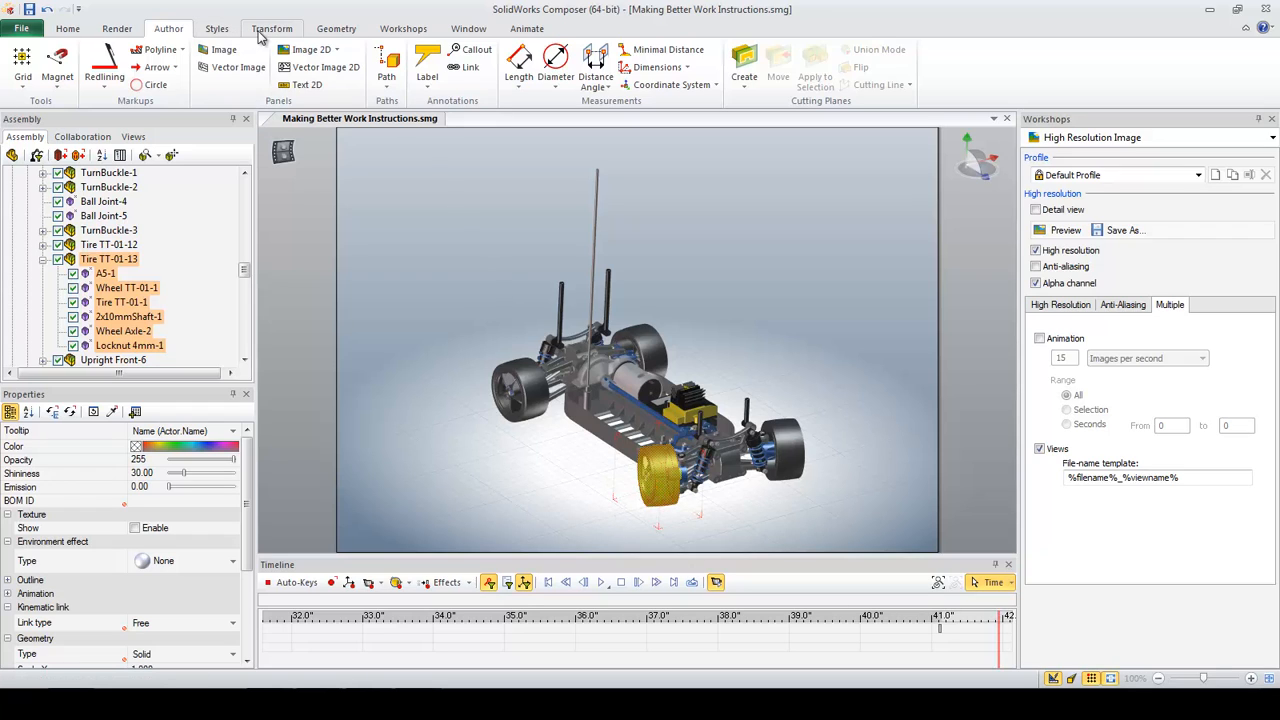
pyautogui.click(262, 32)
pyautogui.click(340, 68)
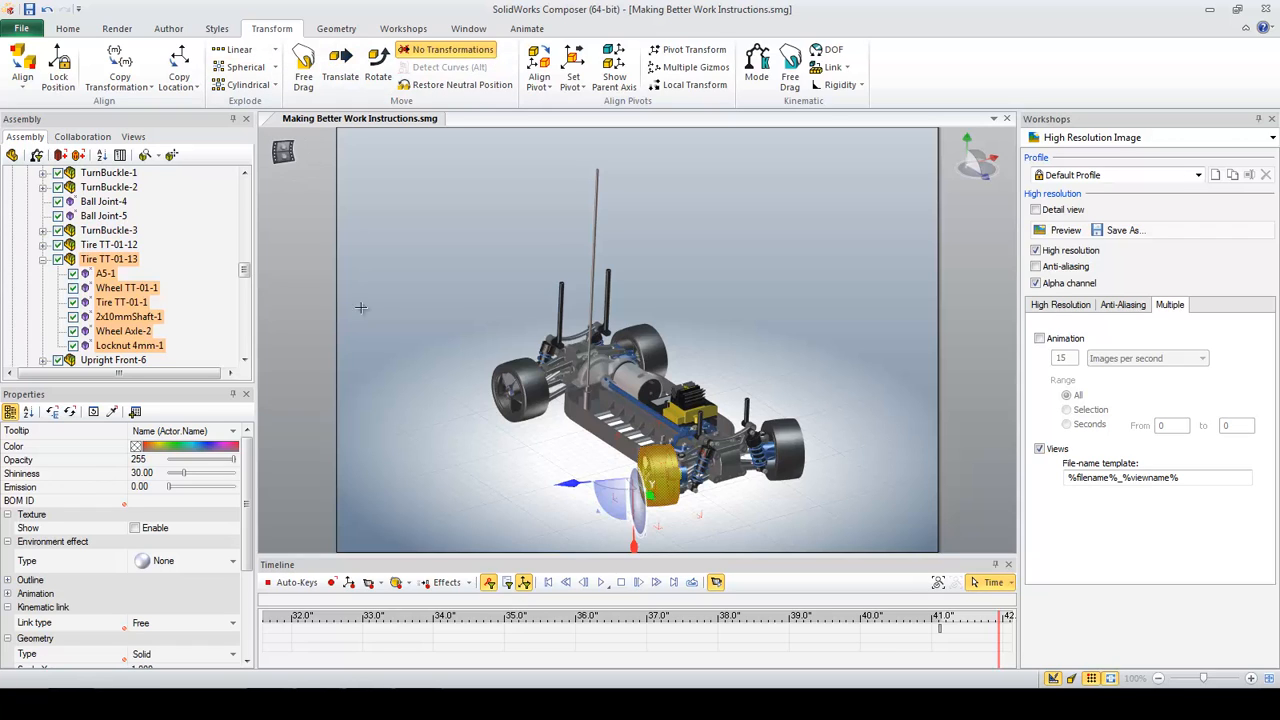
pyautogui.moveTo(552, 482); pyautogui.dragTo(552, 482)
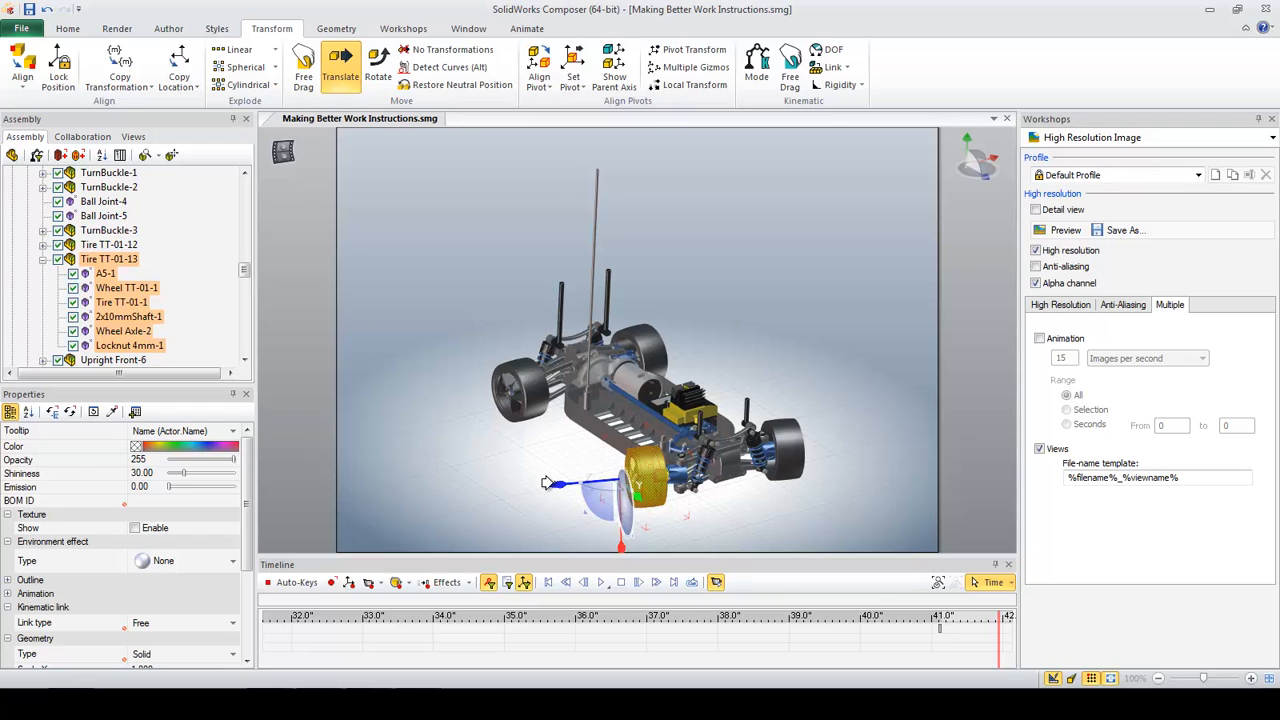
# Step: Explode the parts of Tire TT-01-13 linearly along the wheel's axis and set a location key at about 42 s
pyautogui.click(238, 49)
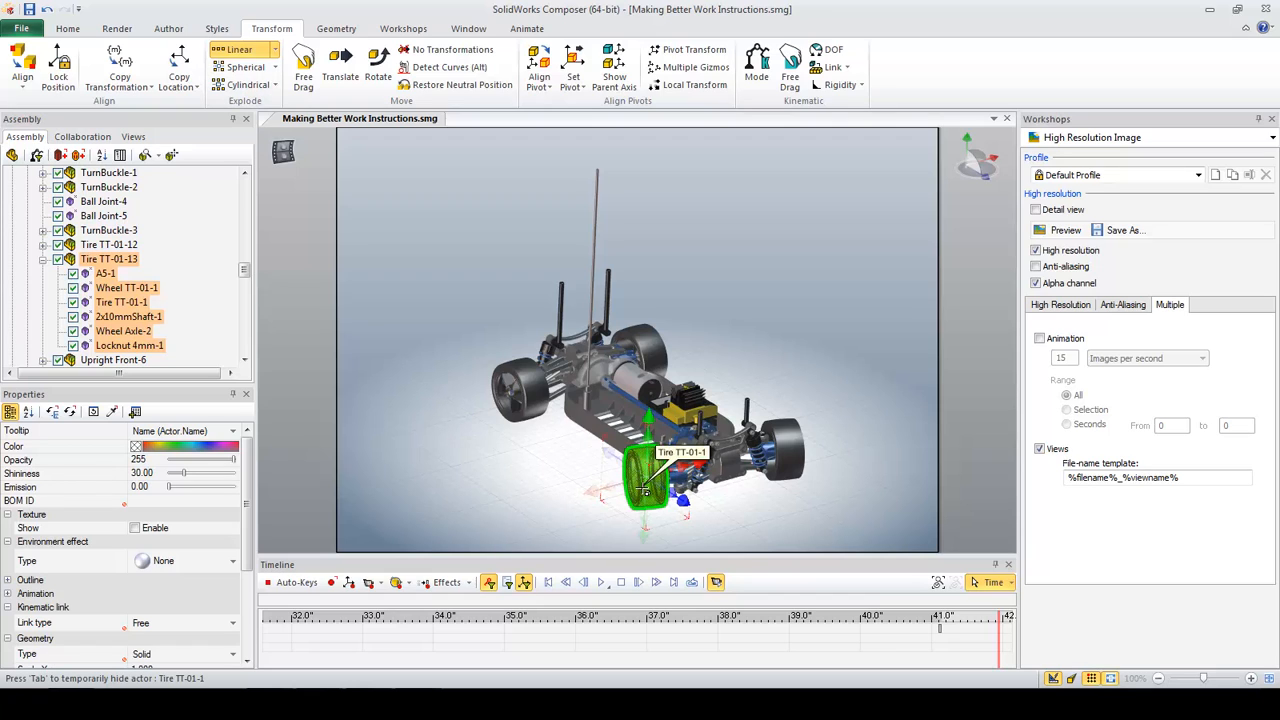
pyautogui.press('alt')
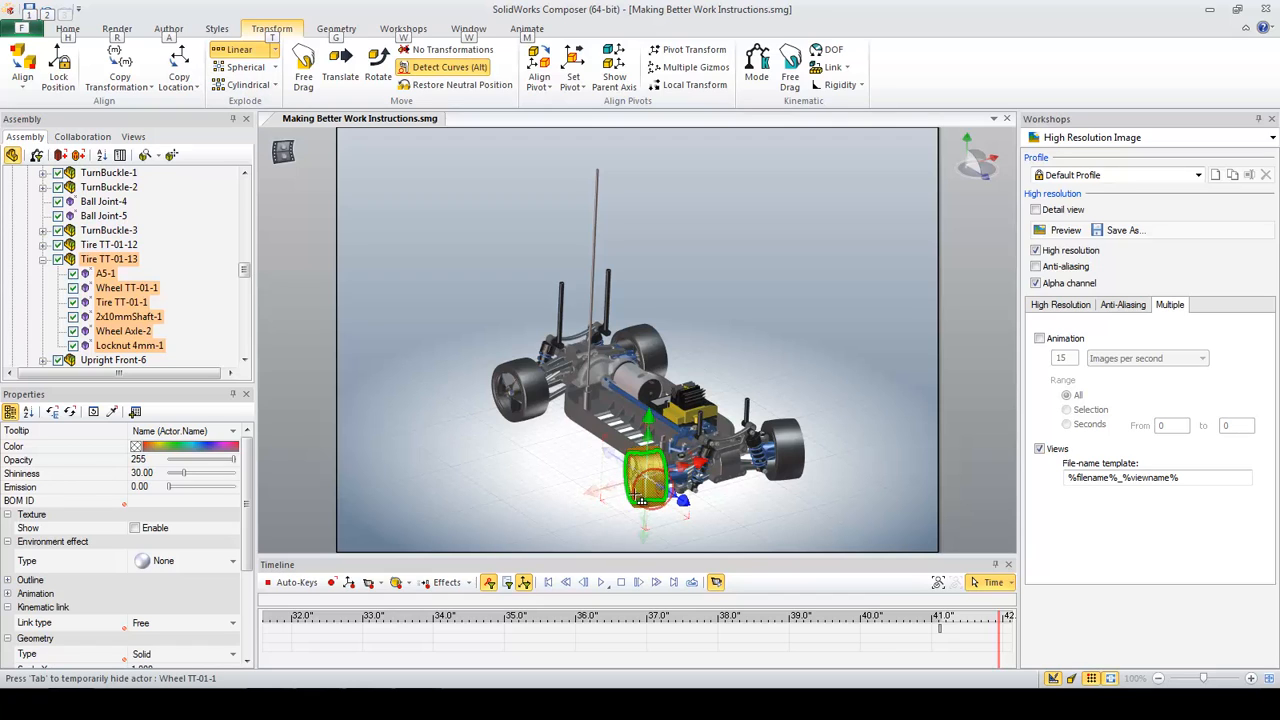
pyautogui.keyDown('alt'); pyautogui.click(640, 495); pyautogui.keyUp('alt')
pyautogui.moveTo(582, 488); pyautogui.dragTo(484, 497)
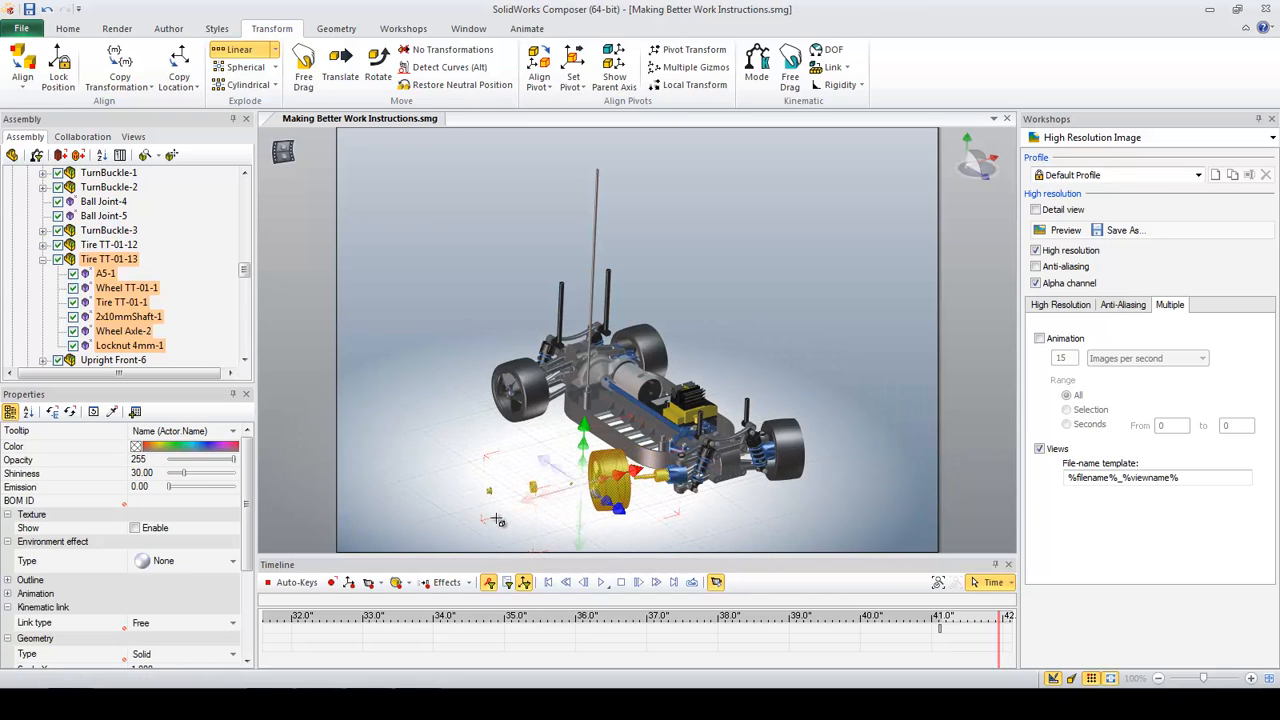
pyautogui.click(349, 583)
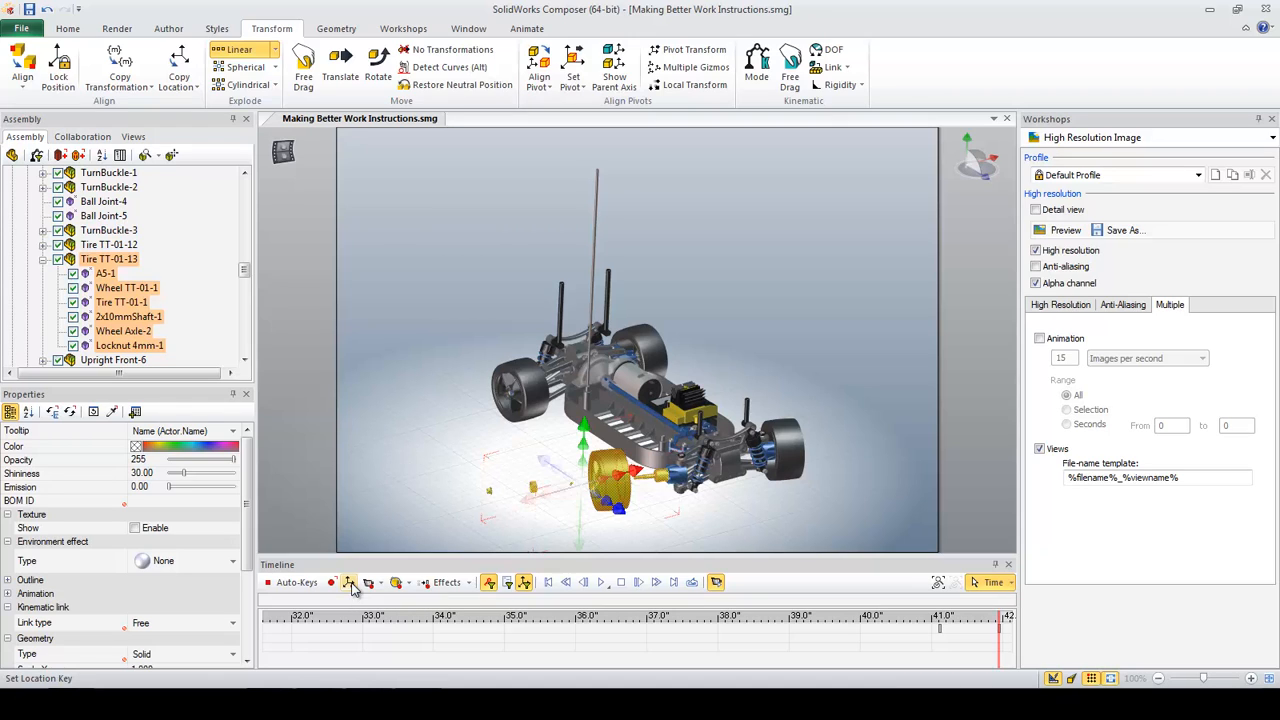
# Step: Clear the selection and location key filters and play the tire removal animation from about 39 s
pyautogui.click(489, 582)
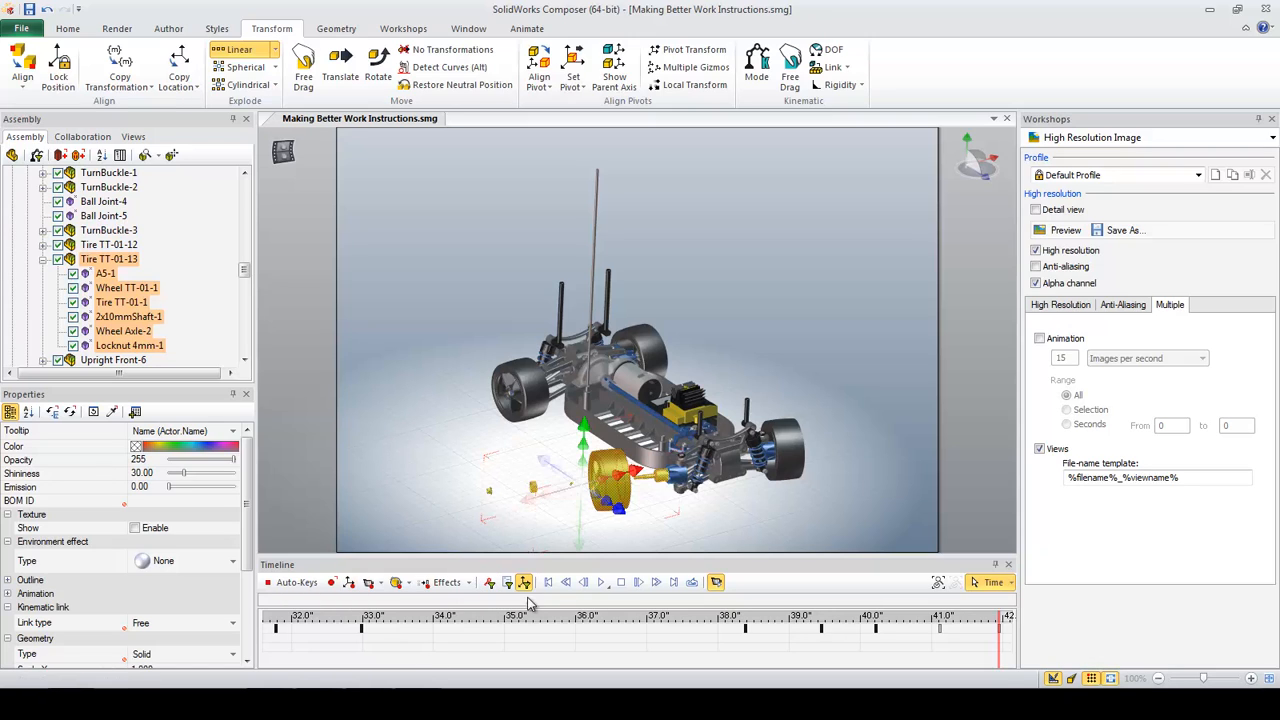
pyautogui.click(524, 582)
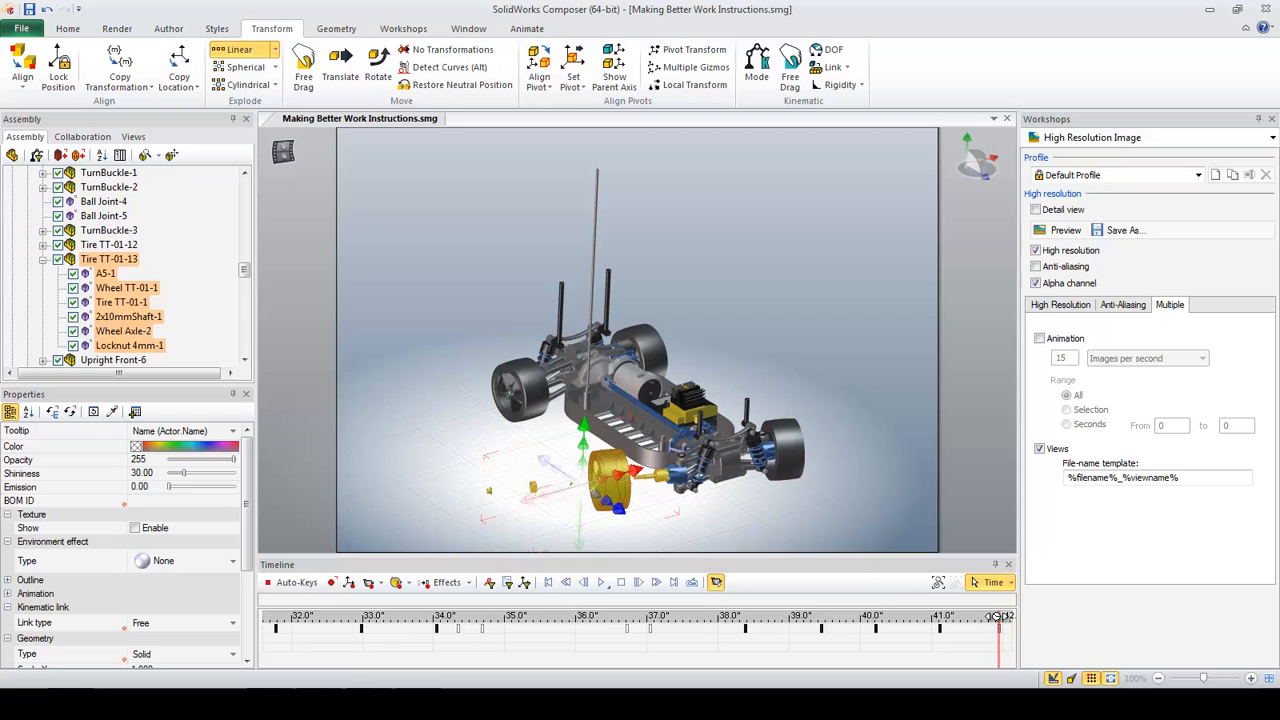
pyautogui.moveTo(998, 617); pyautogui.dragTo(786, 630)
pyautogui.click(963, 425)
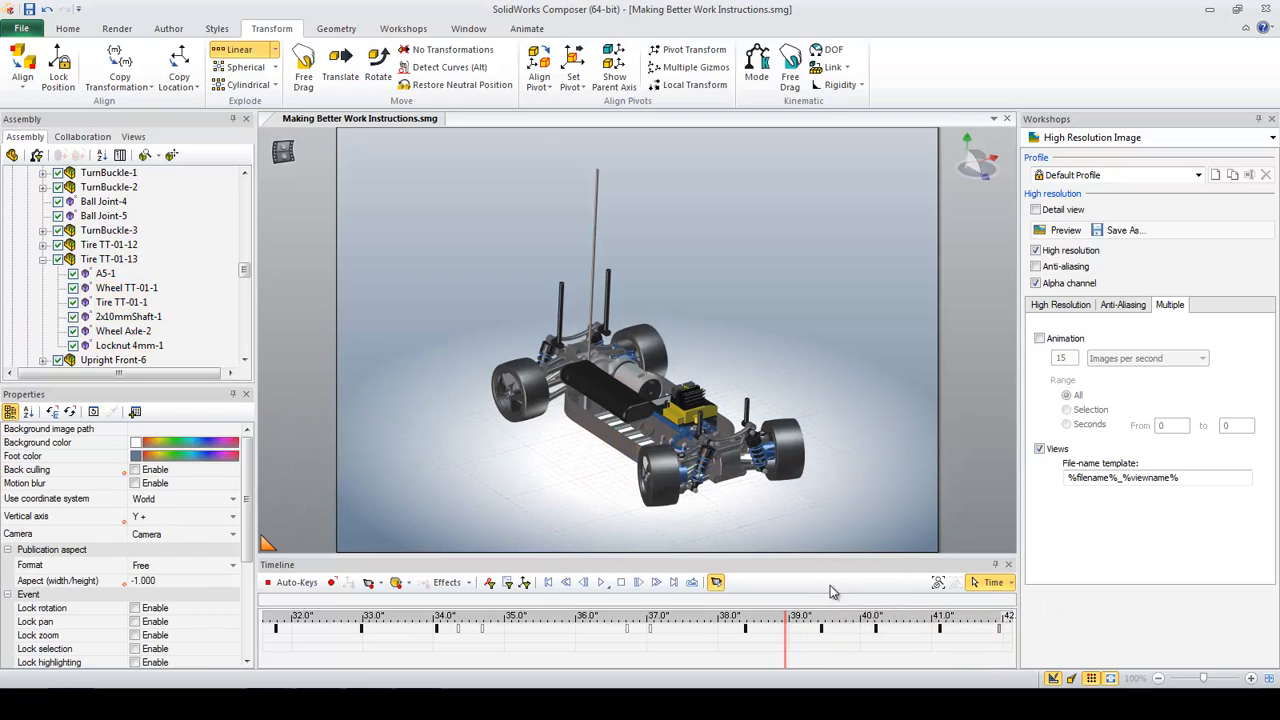
pyautogui.click(602, 584)
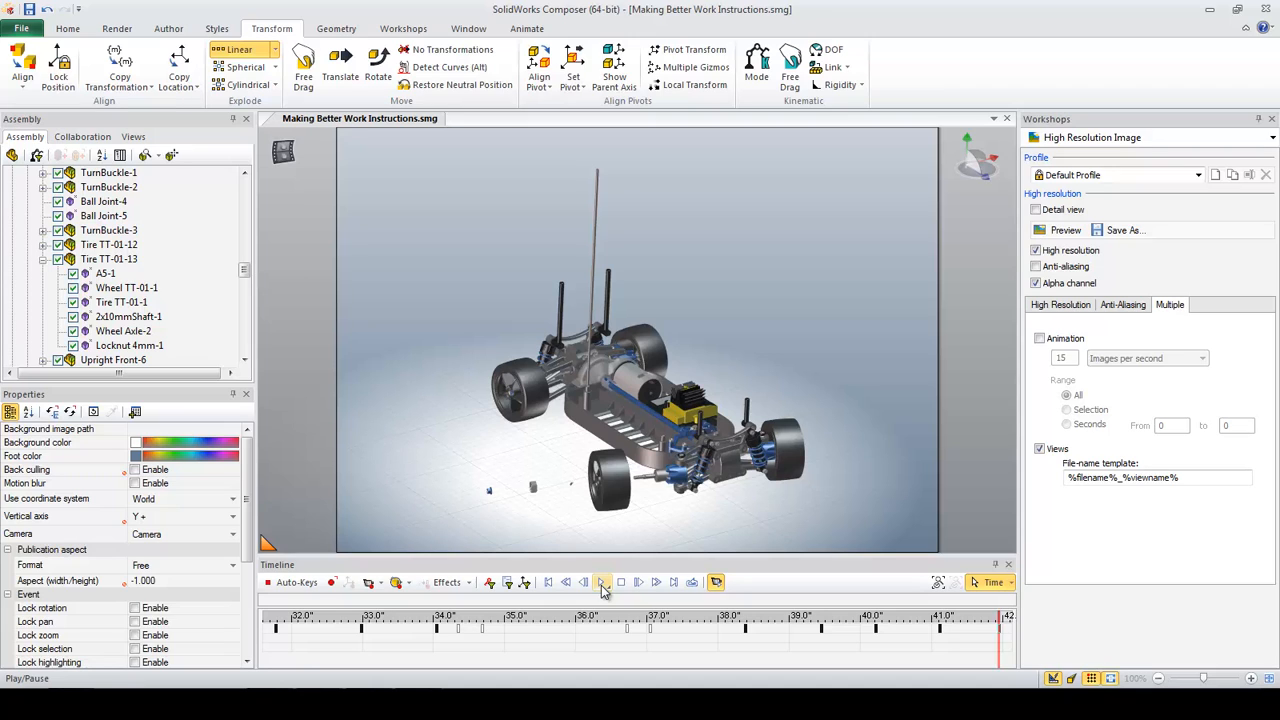
# Step: Show the list of views, rewind the animation and play it to about 1.8 s, where the Remove Pins close-up is displayed
pyautogui.click(133, 136)
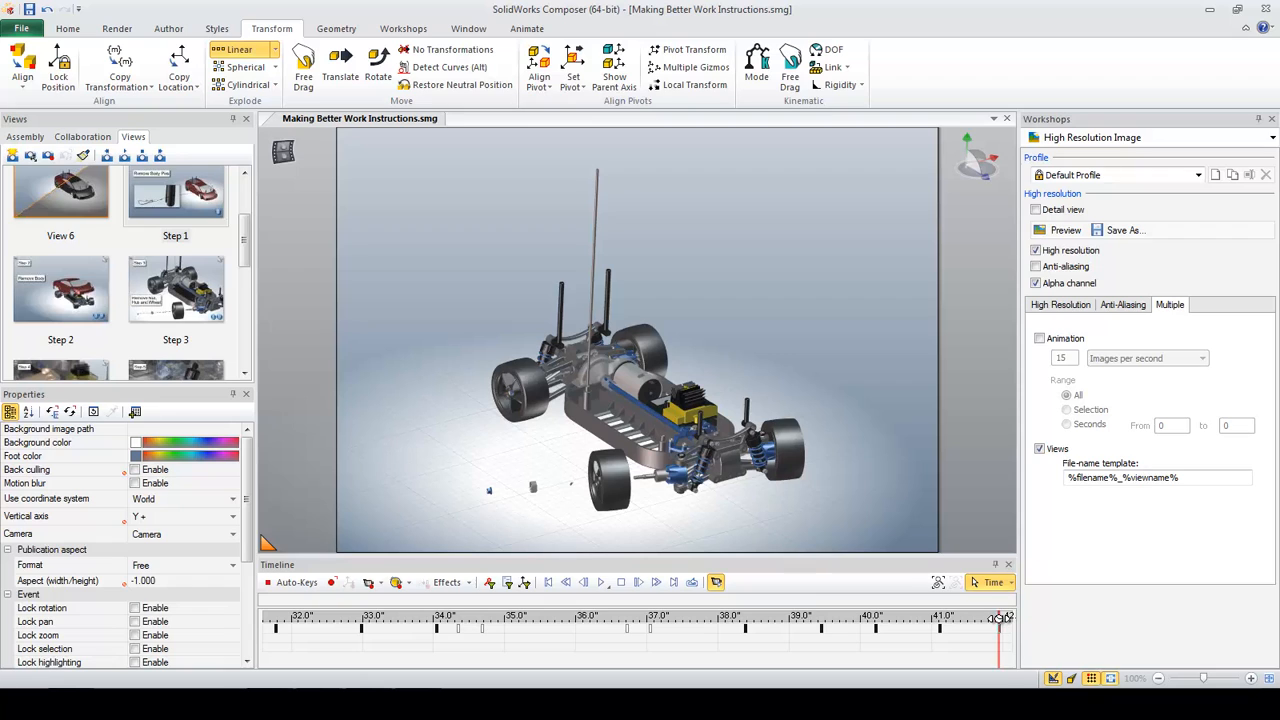
pyautogui.click(548, 582)
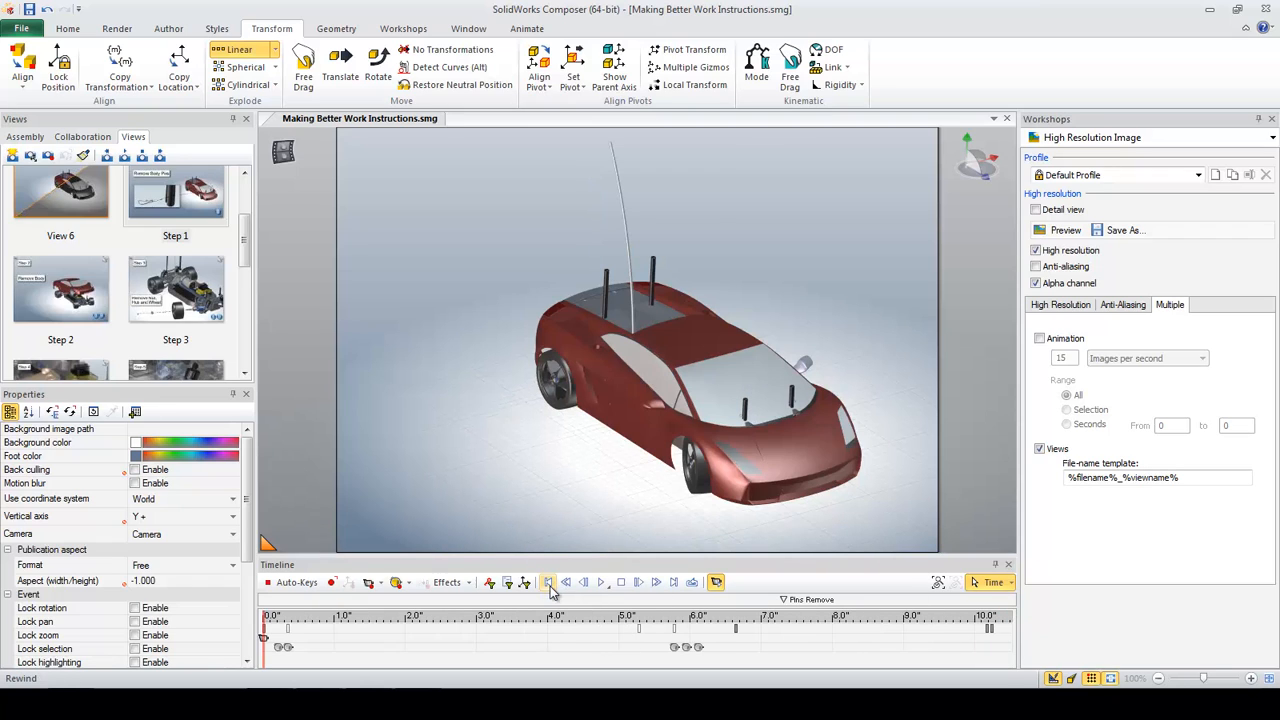
pyautogui.click(601, 582)
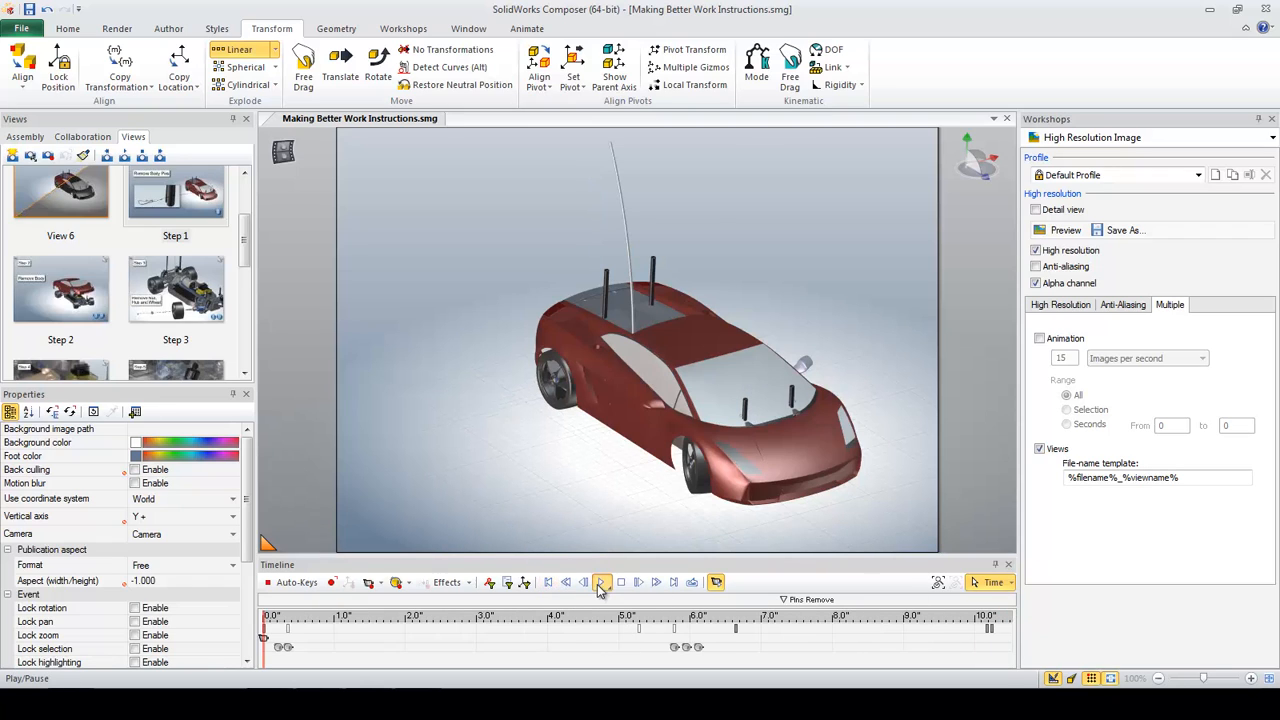
pyautogui.click(601, 582)
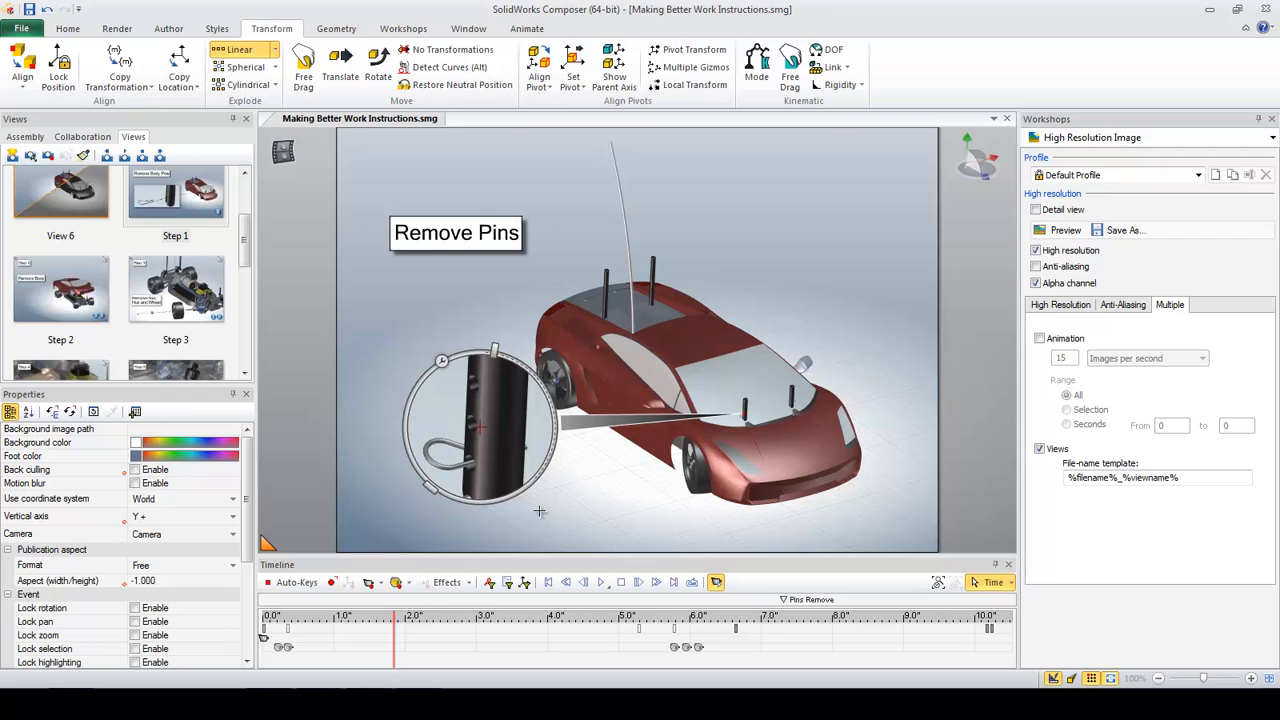
# Step: Show the Digger's tools, switch it to the cutting plane, enlarge and reposition the ring, and adjust the cut depth through the car
pyautogui.click(444, 360)
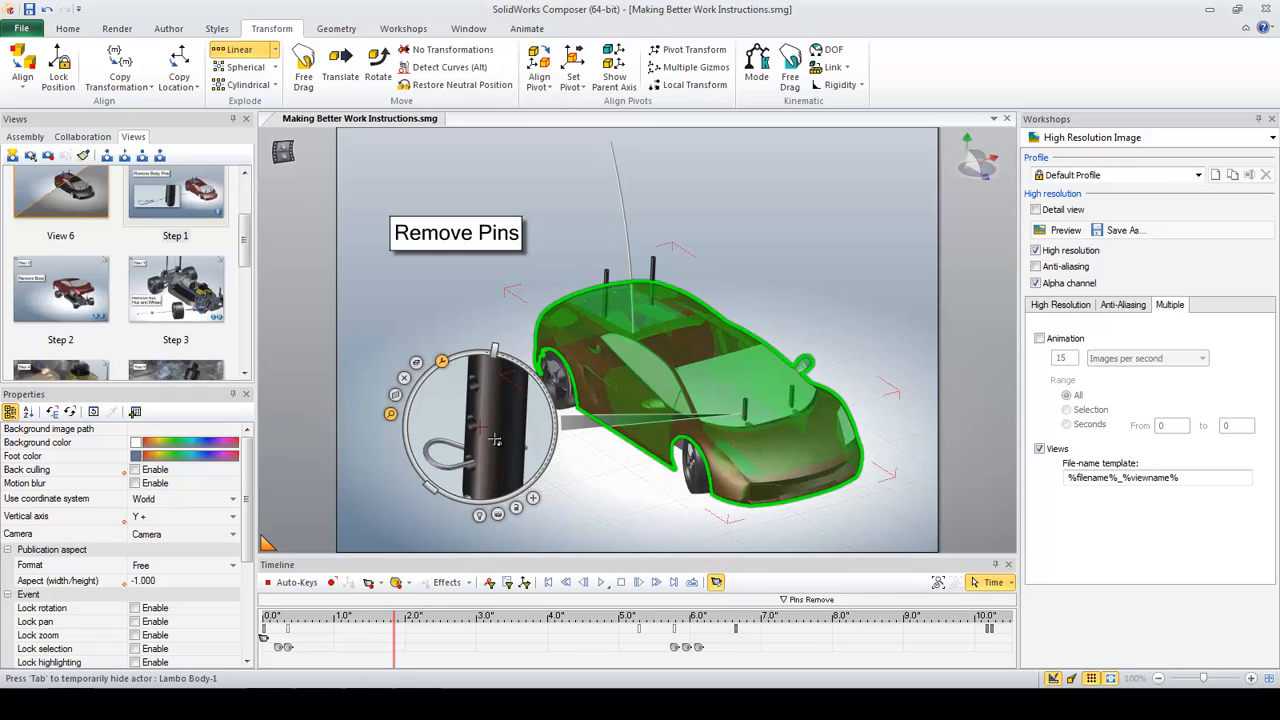
pyautogui.click(395, 395)
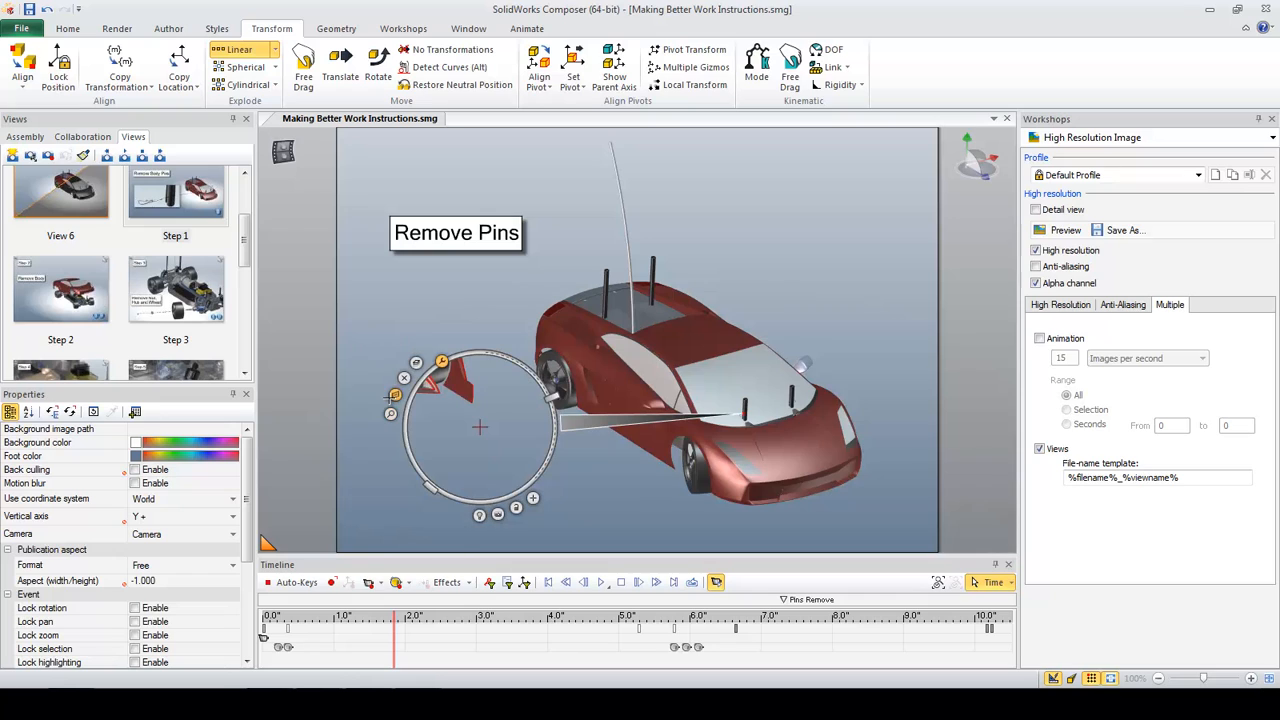
pyautogui.moveTo(428, 487)
pyautogui.mouseDown()
pyautogui.moveTo(440, 470)
pyautogui.moveTo(415, 490)
pyautogui.mouseUp()
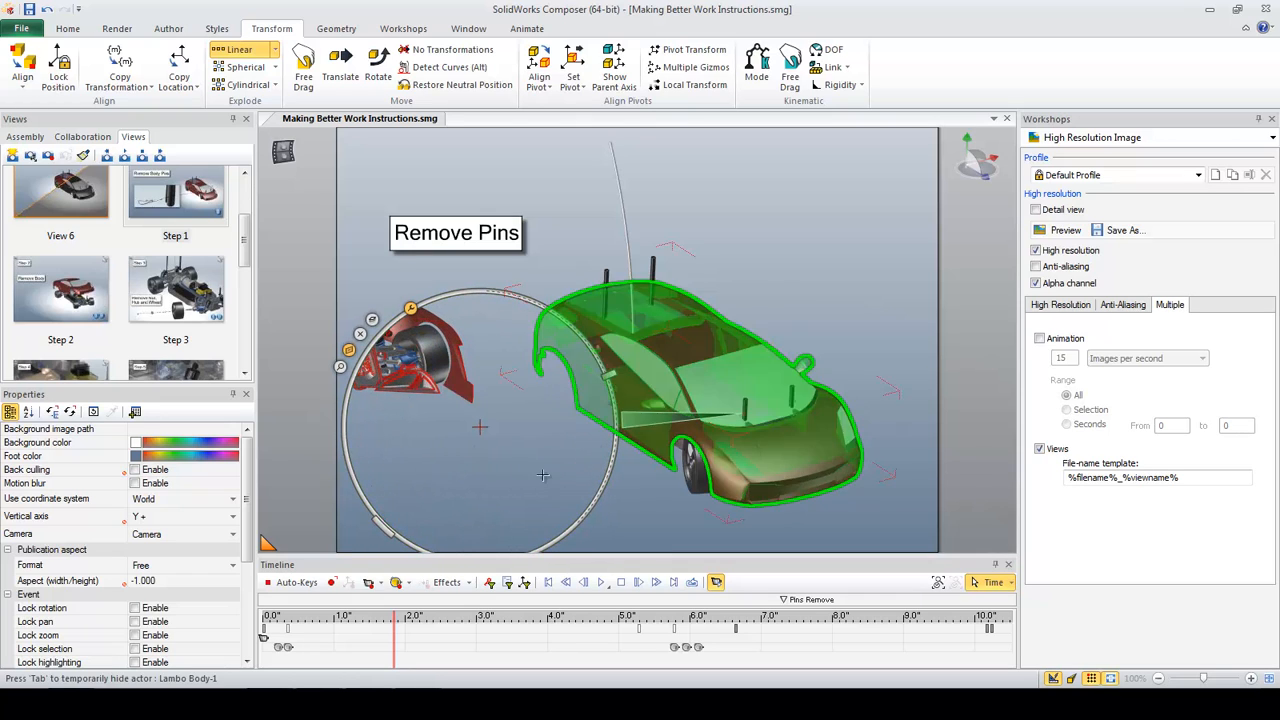
pyautogui.moveTo(439, 292); pyautogui.dragTo(436, 255)
pyautogui.moveTo(533, 530); pyautogui.dragTo(650, 347)
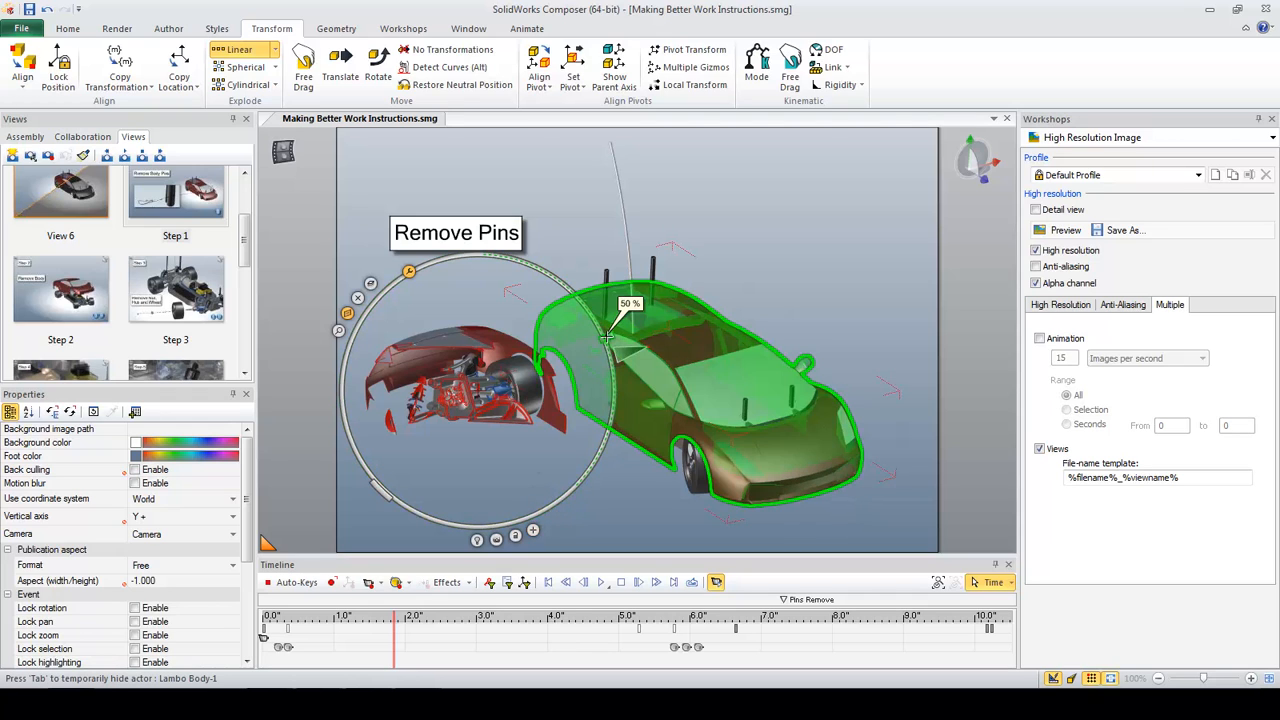
pyautogui.moveTo(607, 339)
pyautogui.mouseDown()
pyautogui.moveTo(628, 379)
pyautogui.moveTo(610, 340)
pyautogui.moveTo(620, 383)
pyautogui.moveTo(612, 358)
pyautogui.mouseUp()
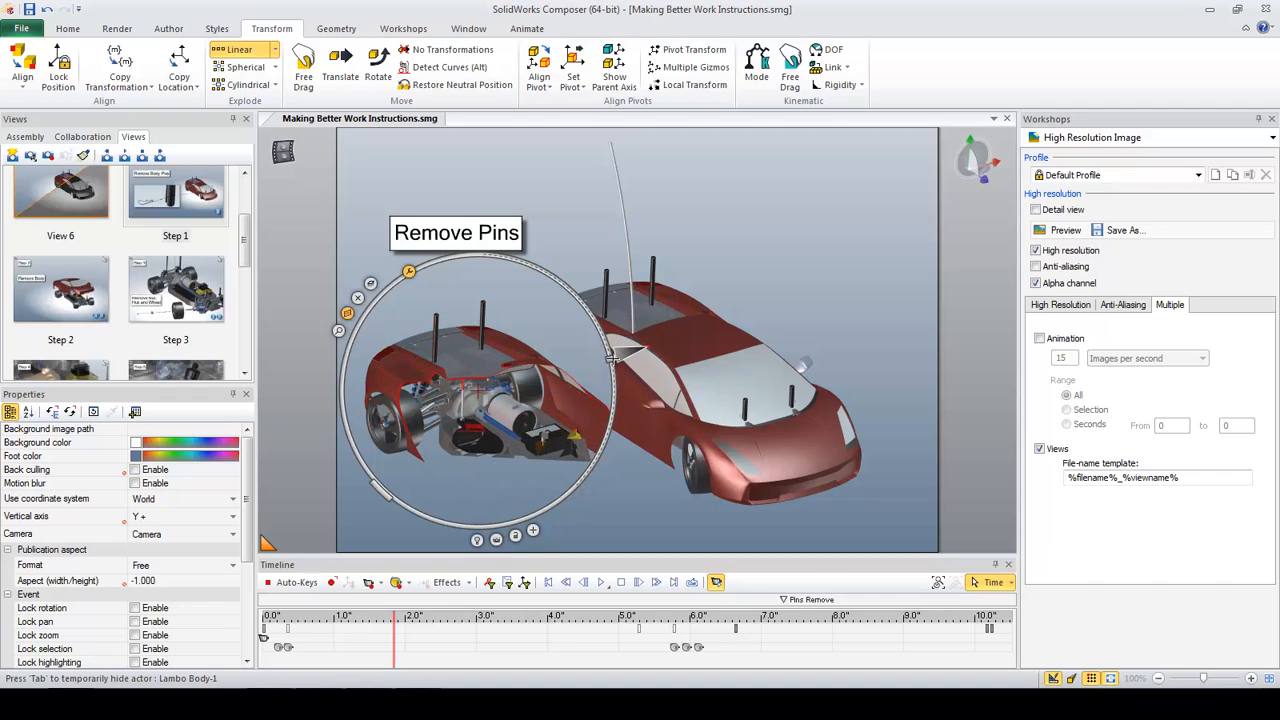
# Step: Switch the Digger to X-Ray and vary its percentage to peel through the car's layers
pyautogui.click(592, 395)
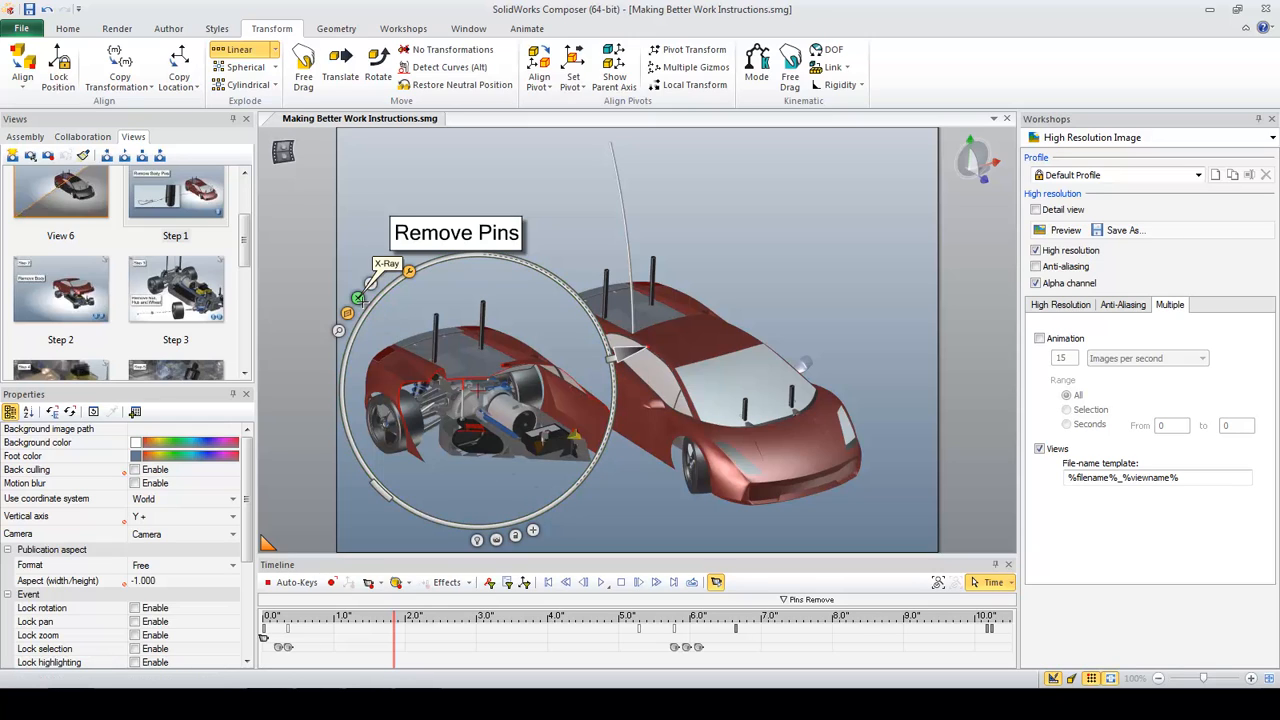
pyautogui.moveTo(358, 297); pyautogui.dragTo(575, 366)
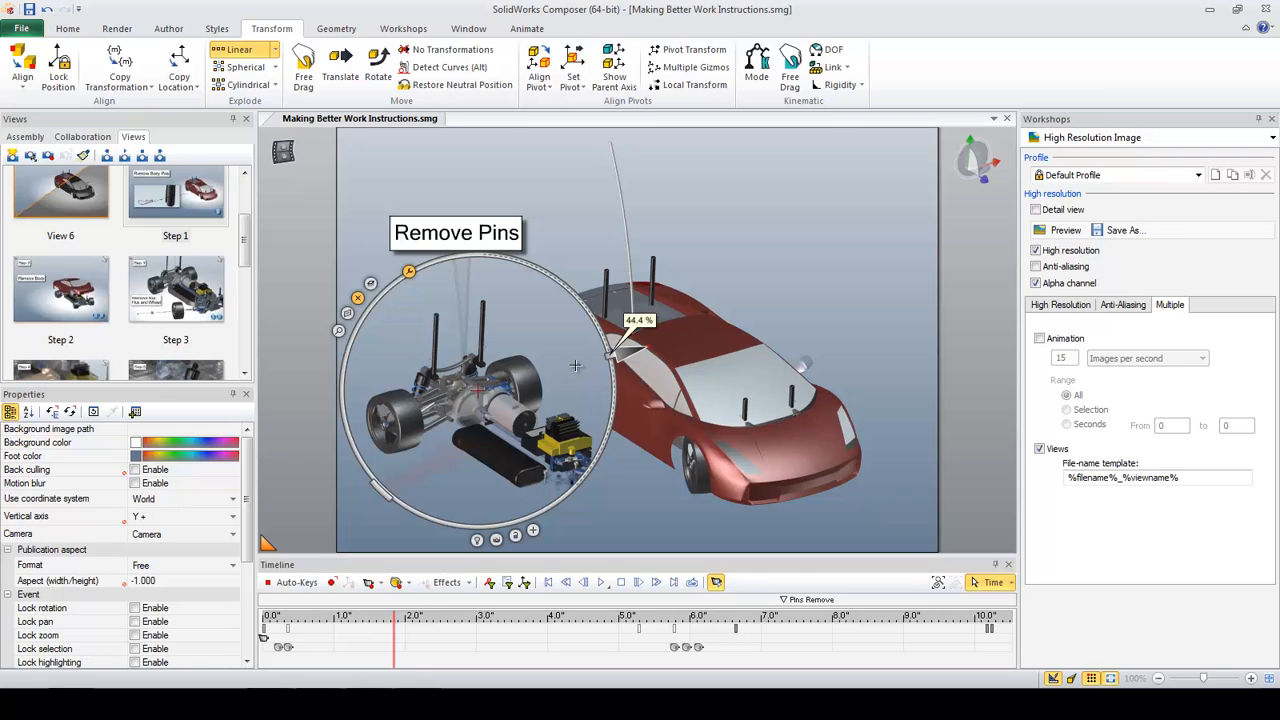
pyautogui.moveTo(575, 366); pyautogui.dragTo(556, 392)
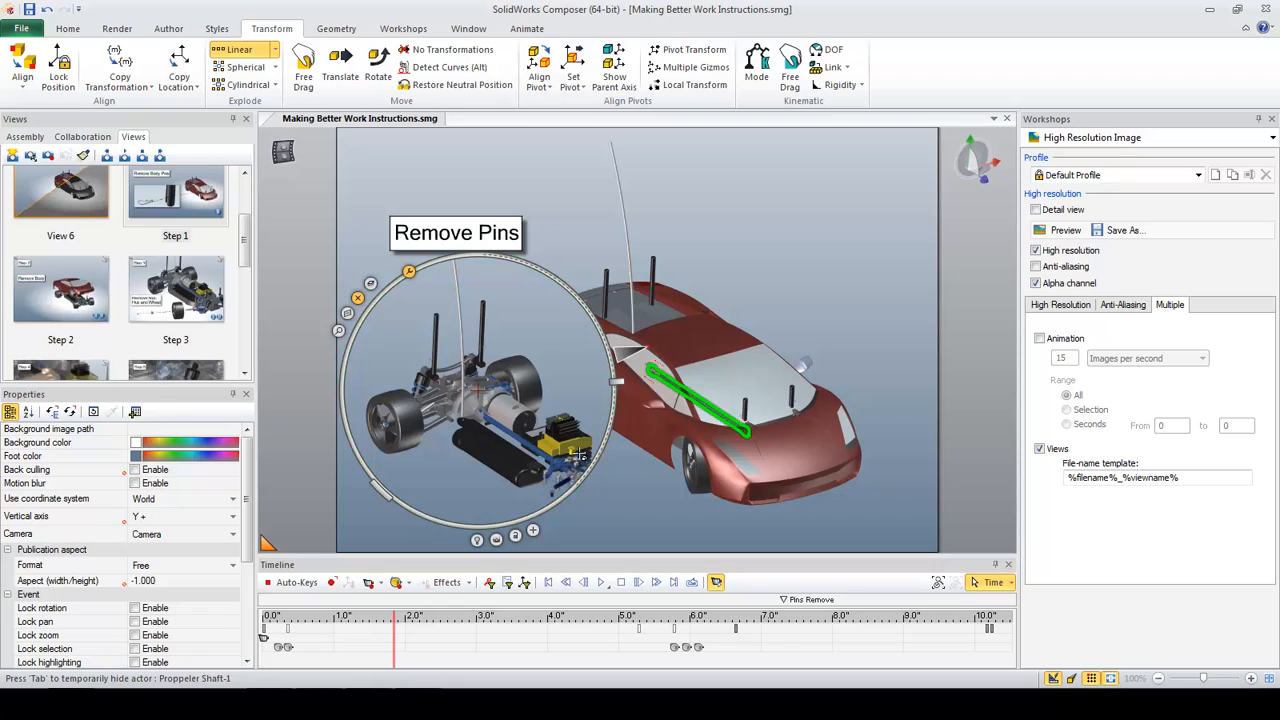
pyautogui.moveTo(617, 386)
pyautogui.moveTo(617, 386); pyautogui.dragTo(582, 355)
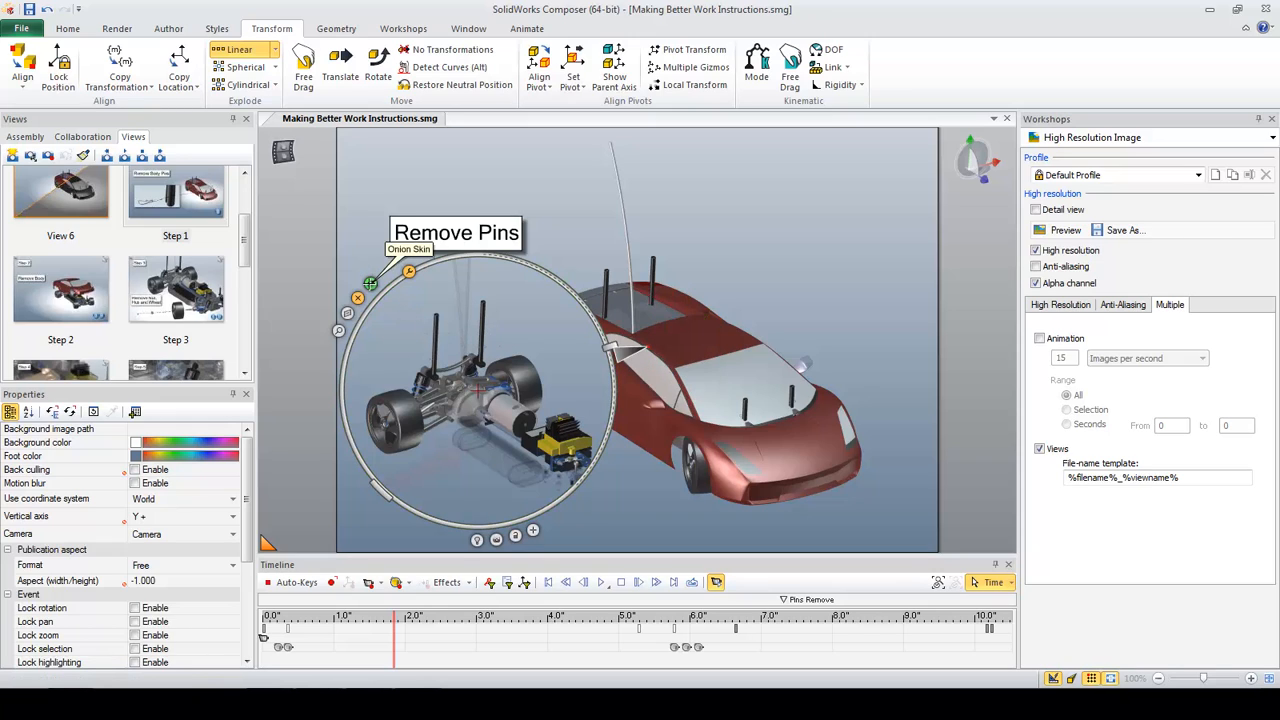
# Step: Switch the Digger to Onion Skin, vary its percentage to bring the car's body back, and leave the Linear explode tool
pyautogui.click(370, 283)
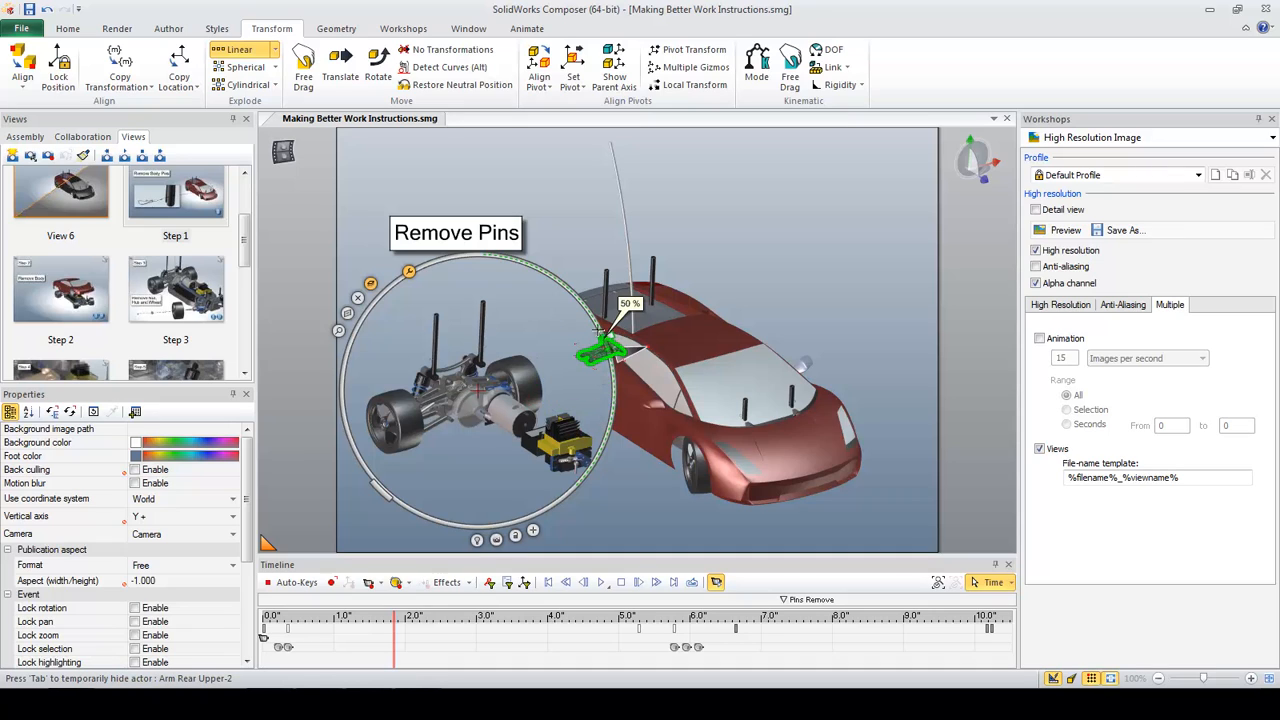
pyautogui.moveTo(603, 336); pyautogui.dragTo(511, 433)
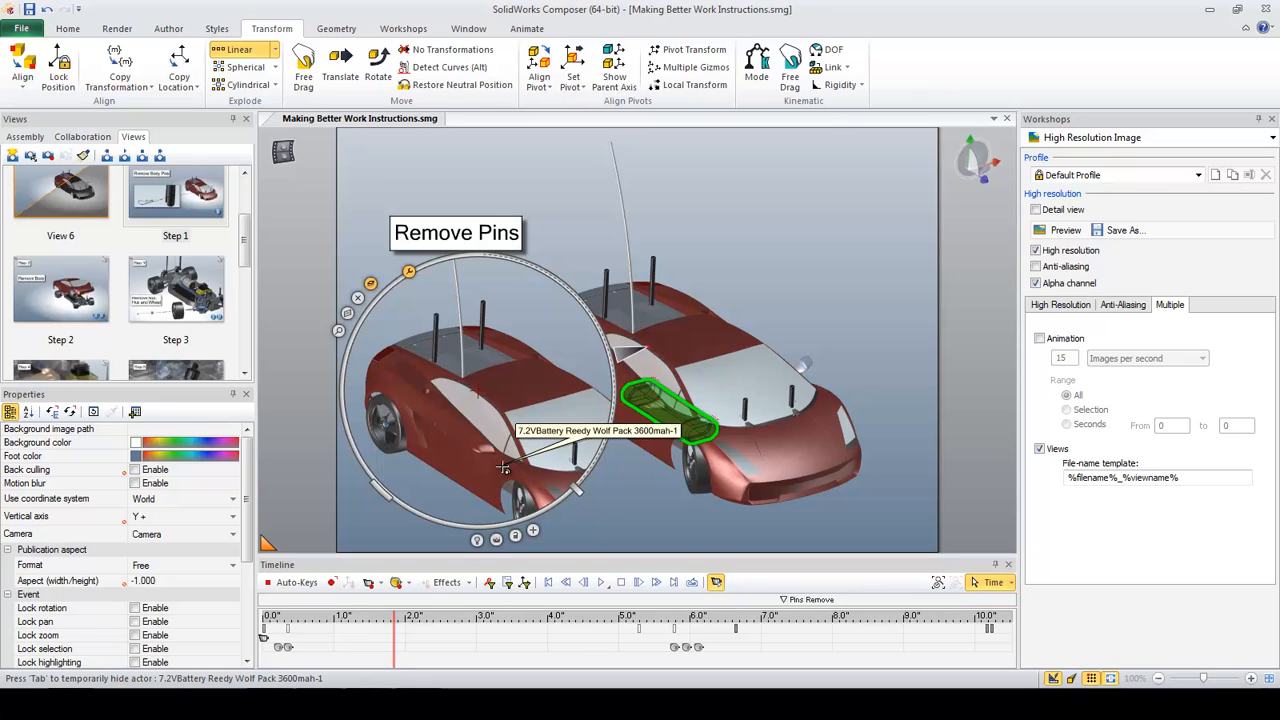
pyautogui.press('Escape')
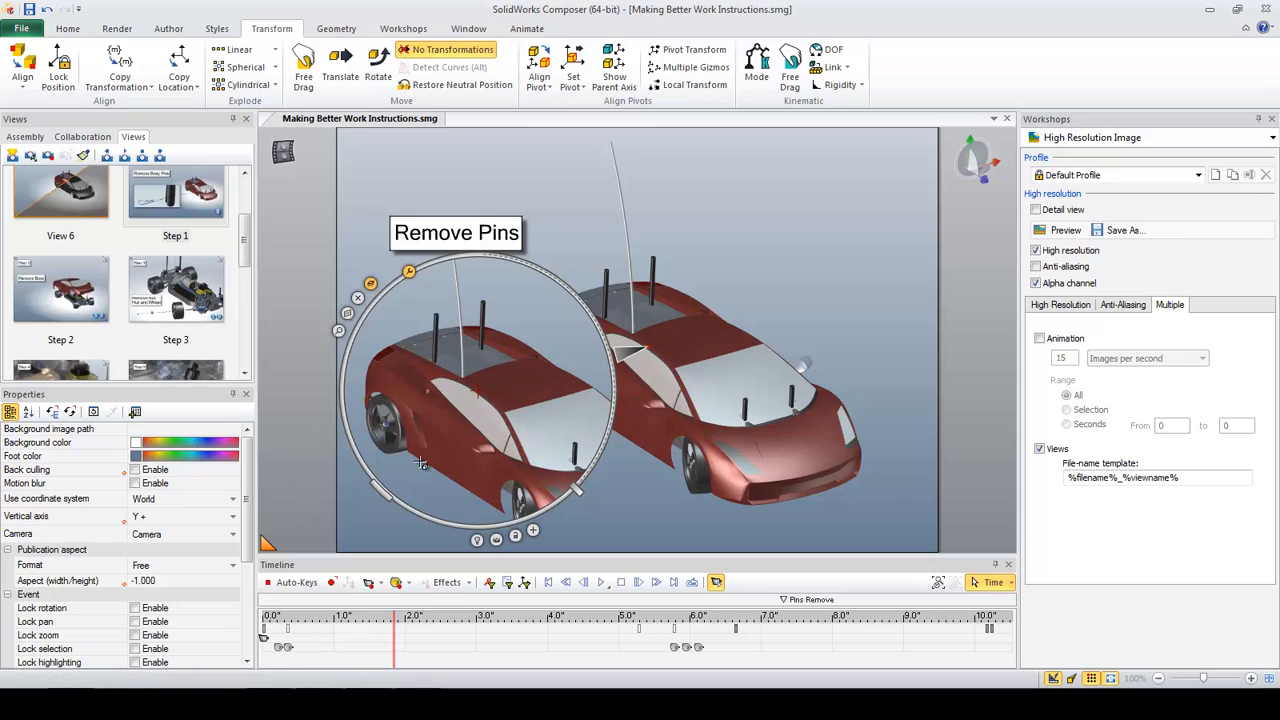
# Step: Scrub the disassembly animation from the start to about 30 s, and replay it from the beginning
pyautogui.moveTo(395, 614); pyautogui.dragTo(264, 614)
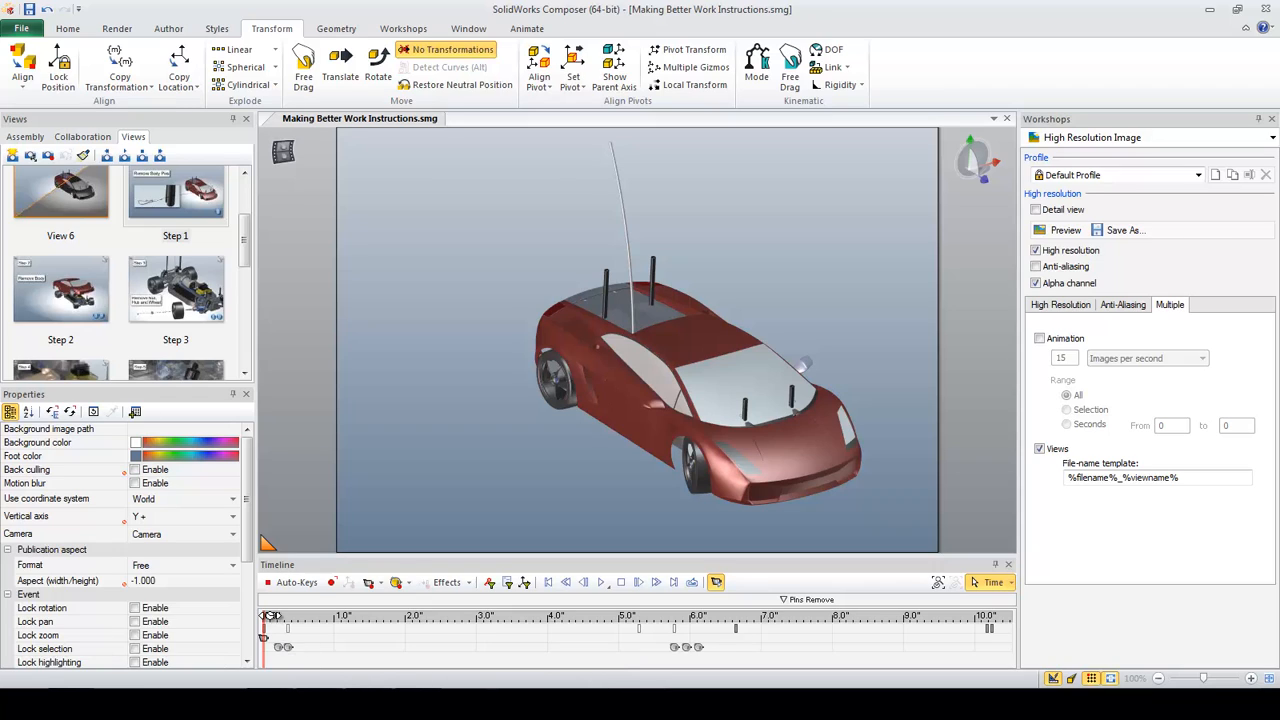
pyautogui.moveTo(264, 614); pyautogui.dragTo(258, 656)
pyautogui.moveTo(265, 615); pyautogui.dragTo(673, 617)
pyautogui.moveTo(800, 625); pyautogui.dragTo(1006, 612)
pyautogui.moveTo(892, 654)
pyautogui.mouseDown(button='middle')
pyautogui.moveTo(448, 658)
pyautogui.moveTo(812, 653)
pyautogui.moveTo(719, 662)
pyautogui.mouseUp(button='middle')
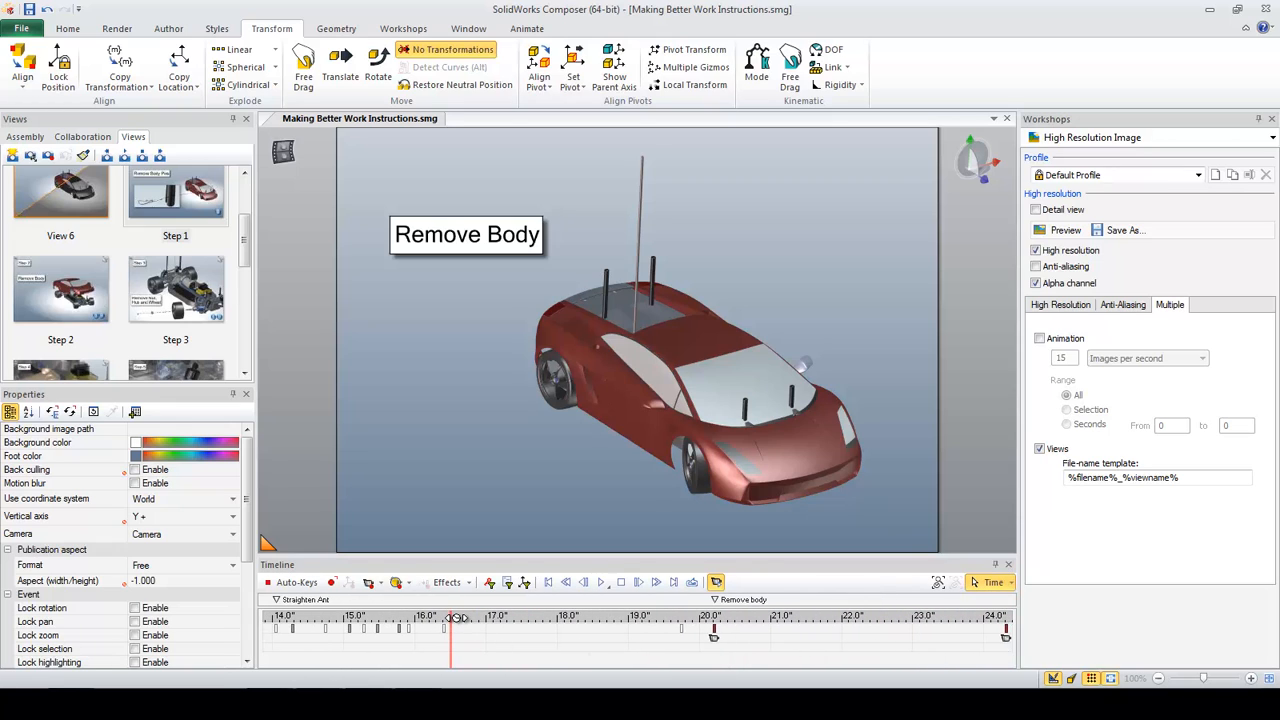
pyautogui.moveTo(470, 617)
pyautogui.mouseDown()
pyautogui.moveTo(1000, 632)
pyautogui.moveTo(725, 644)
pyautogui.moveTo(750, 641)
pyautogui.moveTo(998, 630)
pyautogui.moveTo(560, 666)
pyautogui.mouseUp()
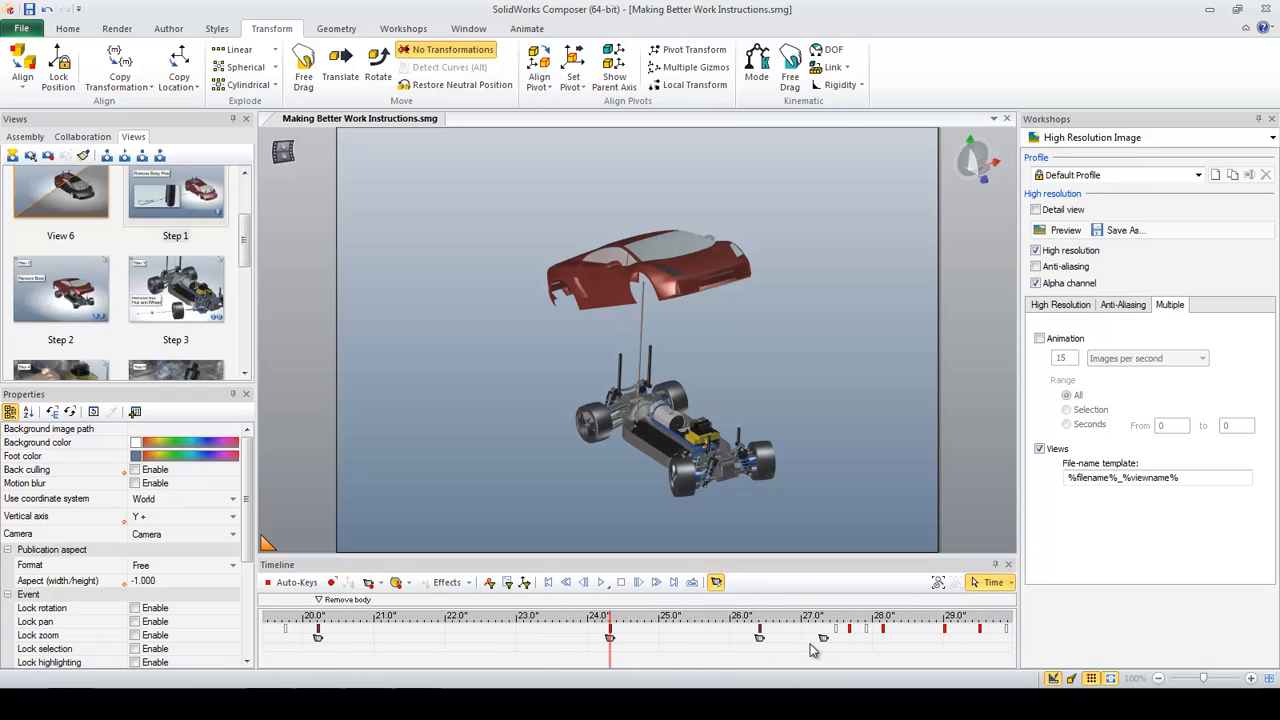
pyautogui.moveTo(626, 618); pyautogui.dragTo(984, 637)
pyautogui.moveTo(1015, 636); pyautogui.dragTo(935, 645)
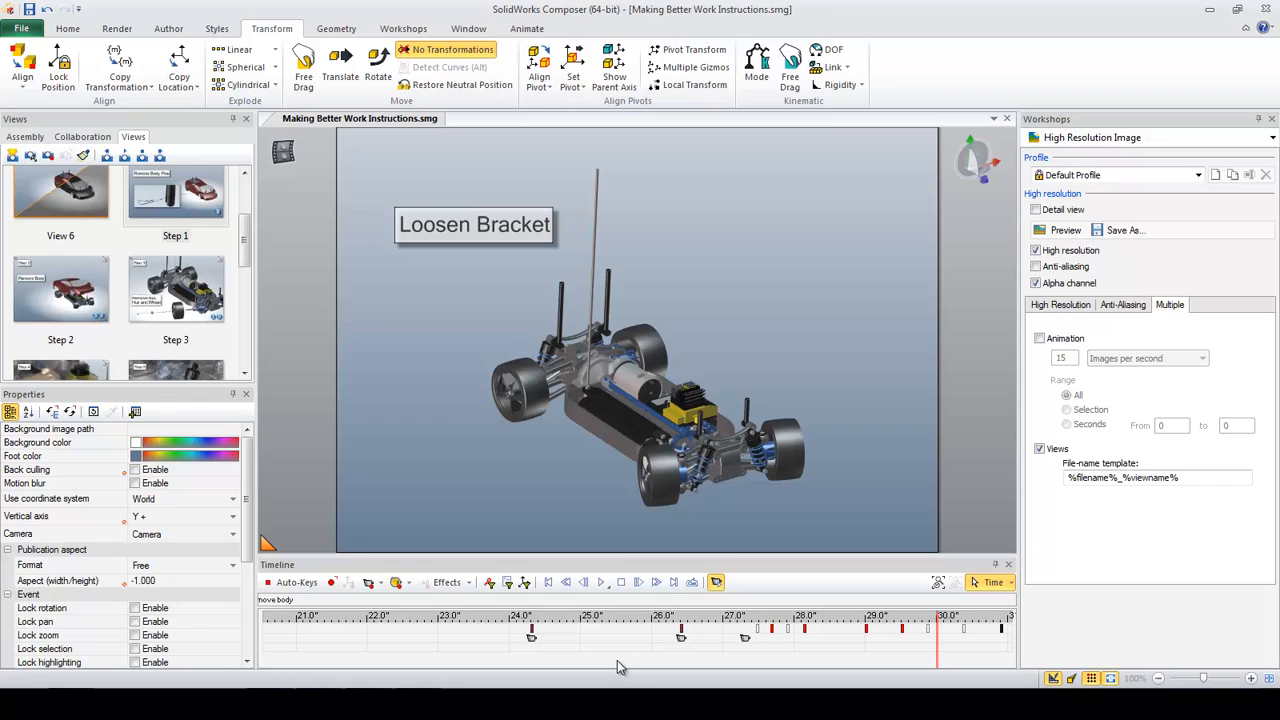
pyautogui.click(553, 588)
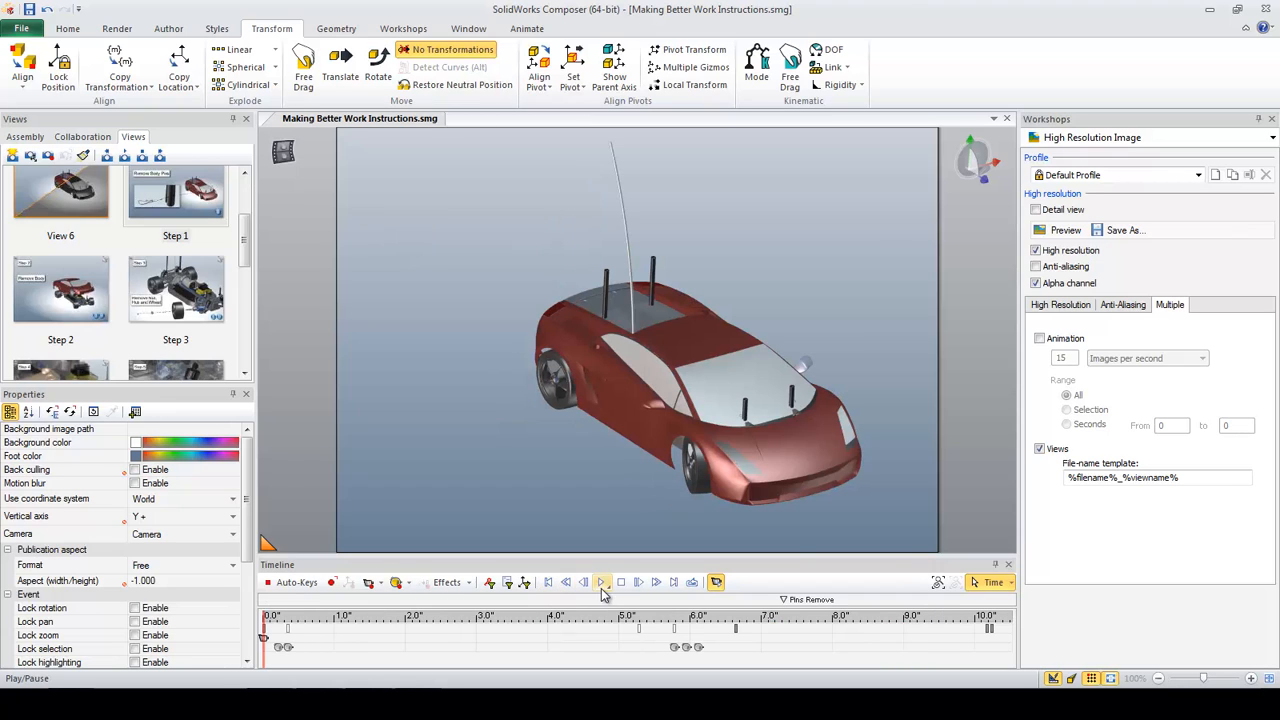
pyautogui.click(601, 582)
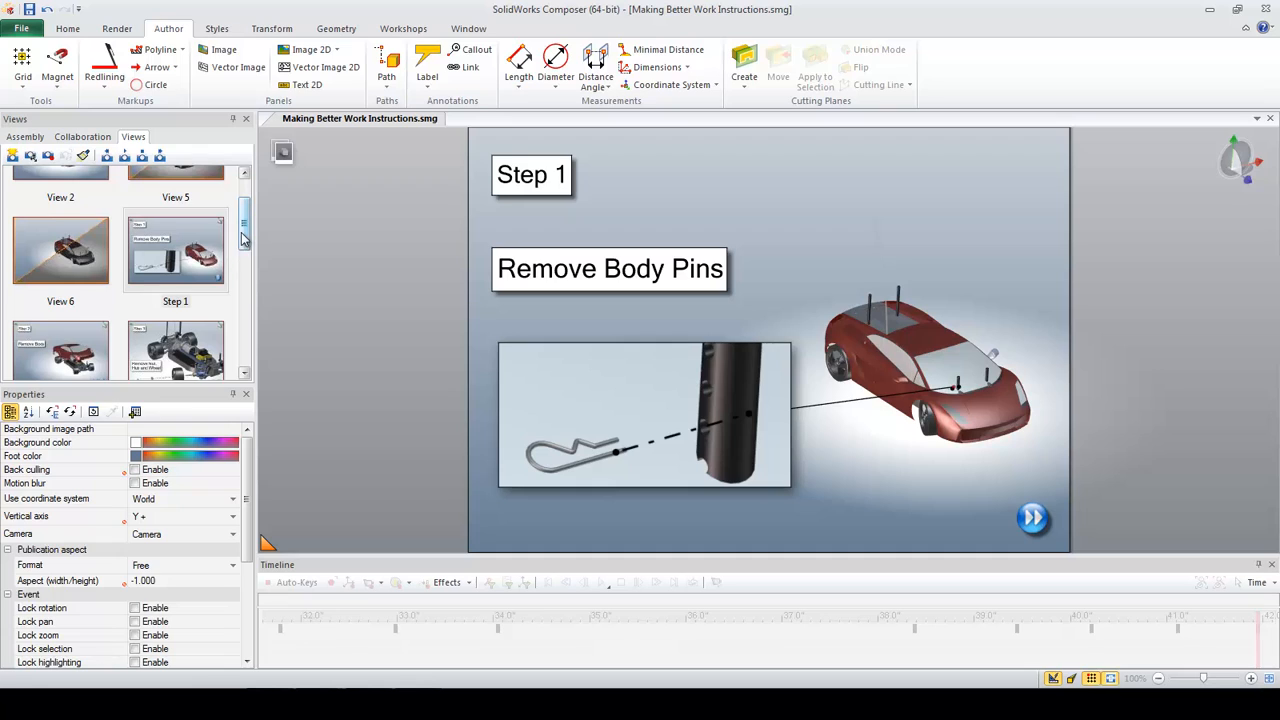
# Step: Find the Step 1 view among the saved views and select it
pyautogui.scroll(1, 245, 229)
pyautogui.moveTo(245, 229); pyautogui.dragTo(245, 233)
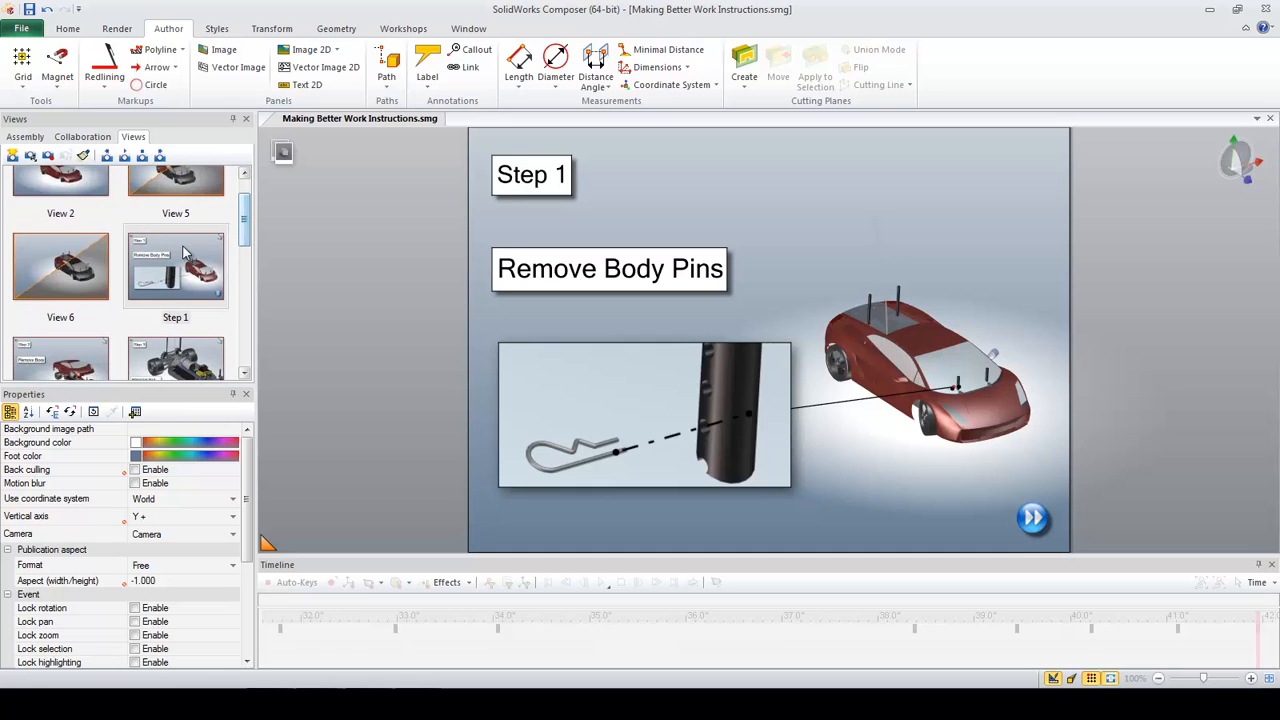
pyautogui.click(183, 252)
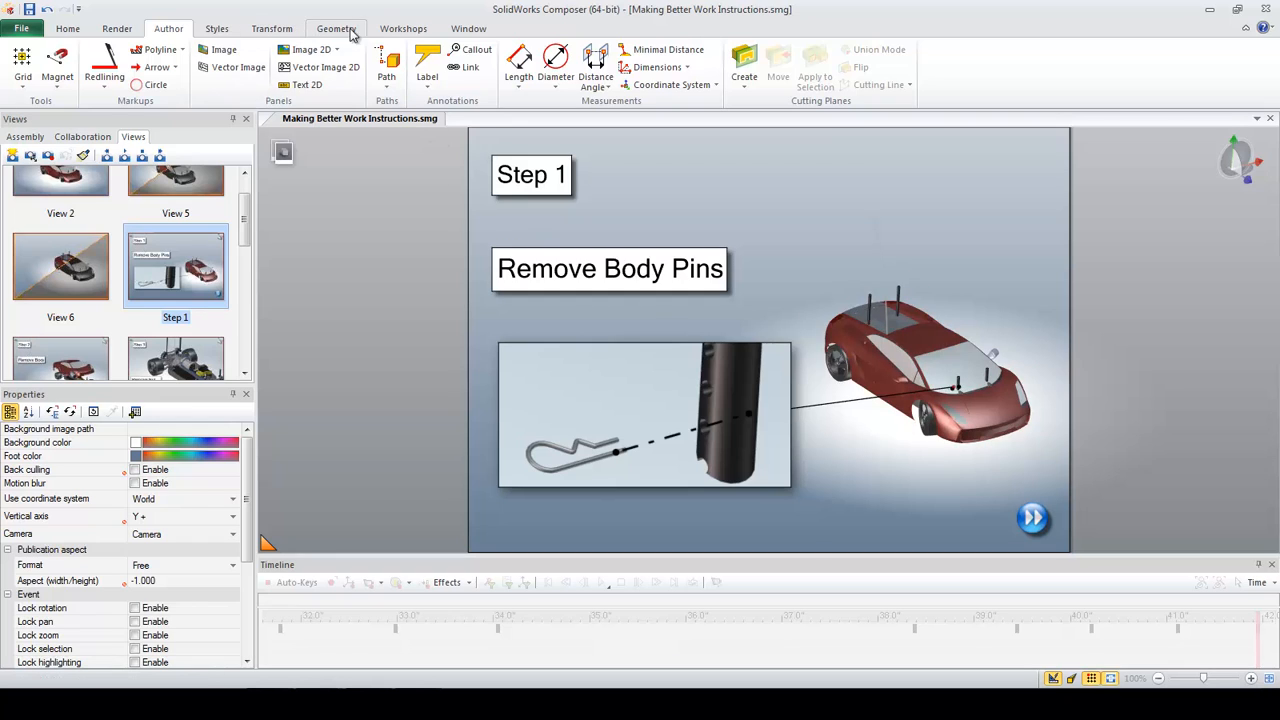
# Step: Browse the Image Library's playback button images and the push, screw and warning symbols in its parent folder
pyautogui.click(403, 28)
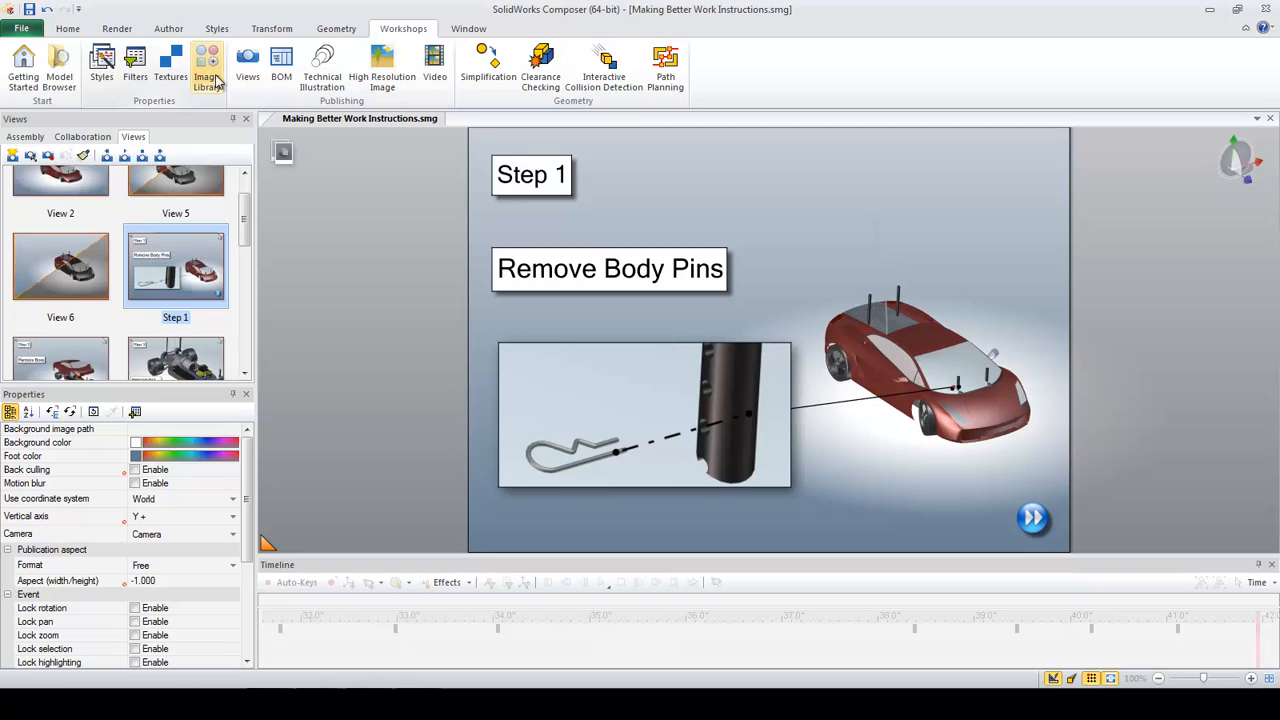
pyautogui.click(212, 80)
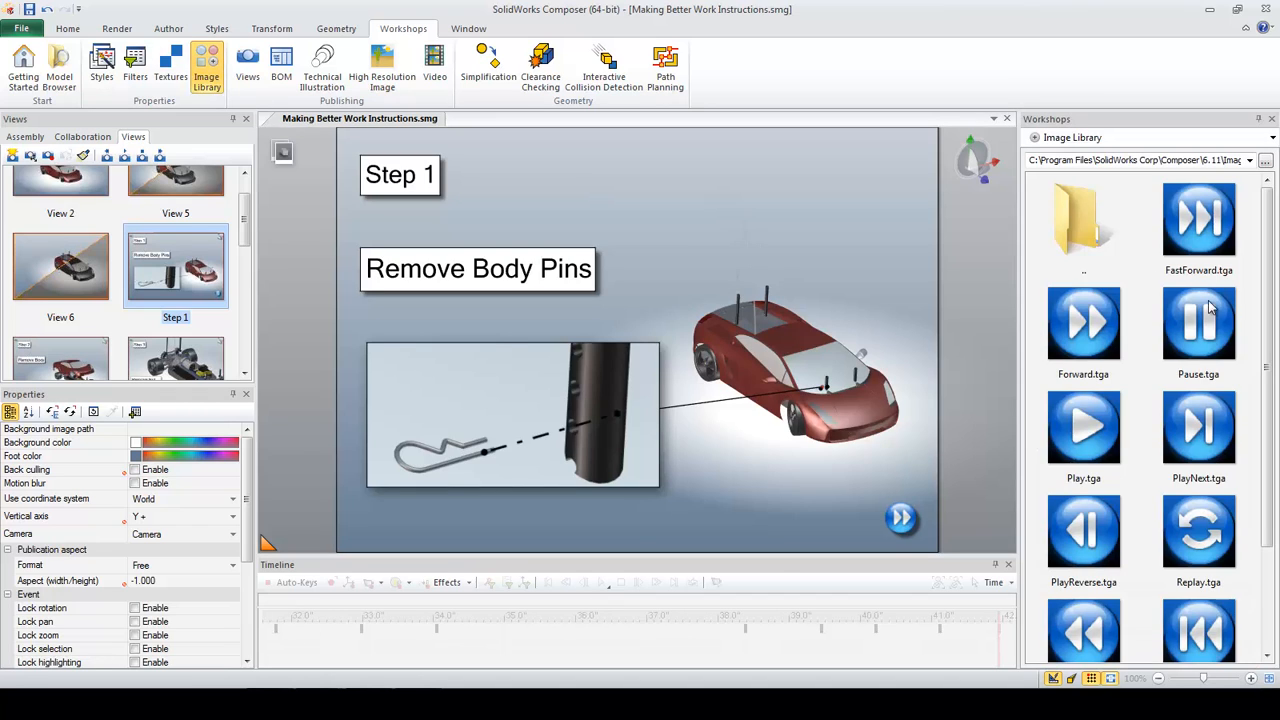
pyautogui.scroll(-1, 1272, 340)
pyautogui.scroll(-1, 1276, 348)
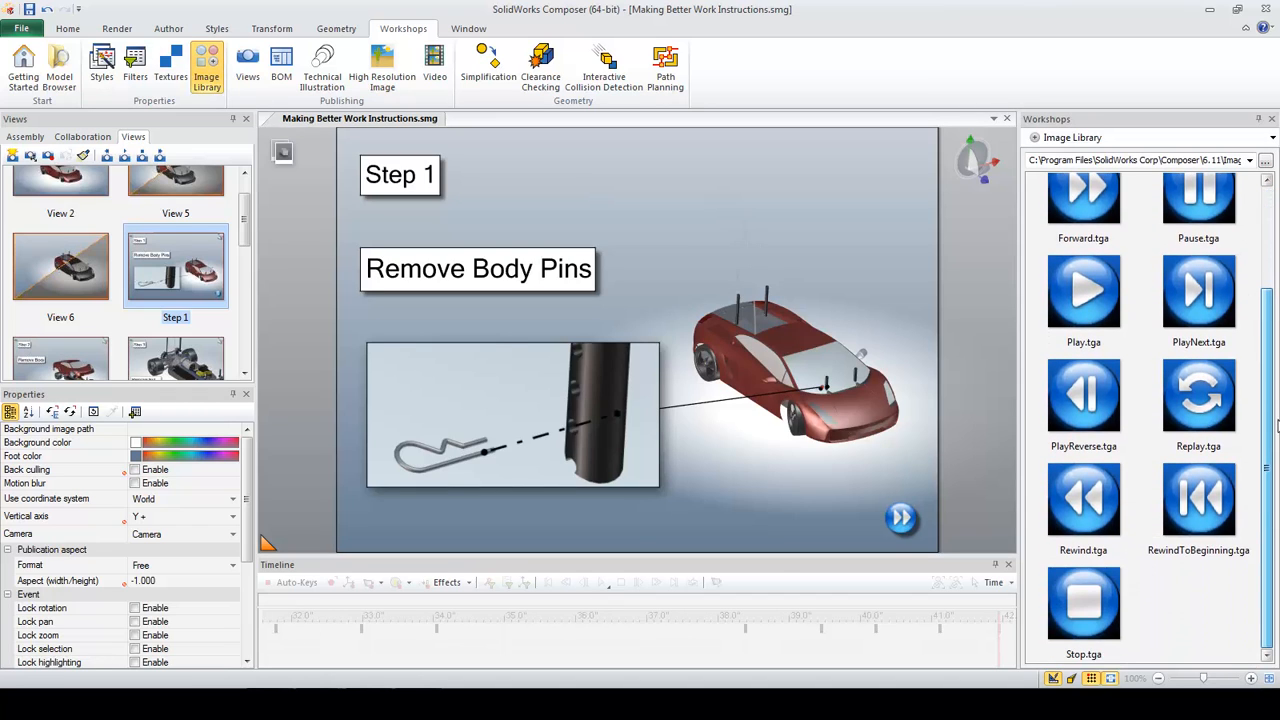
pyautogui.scroll(3, 1250, 230)
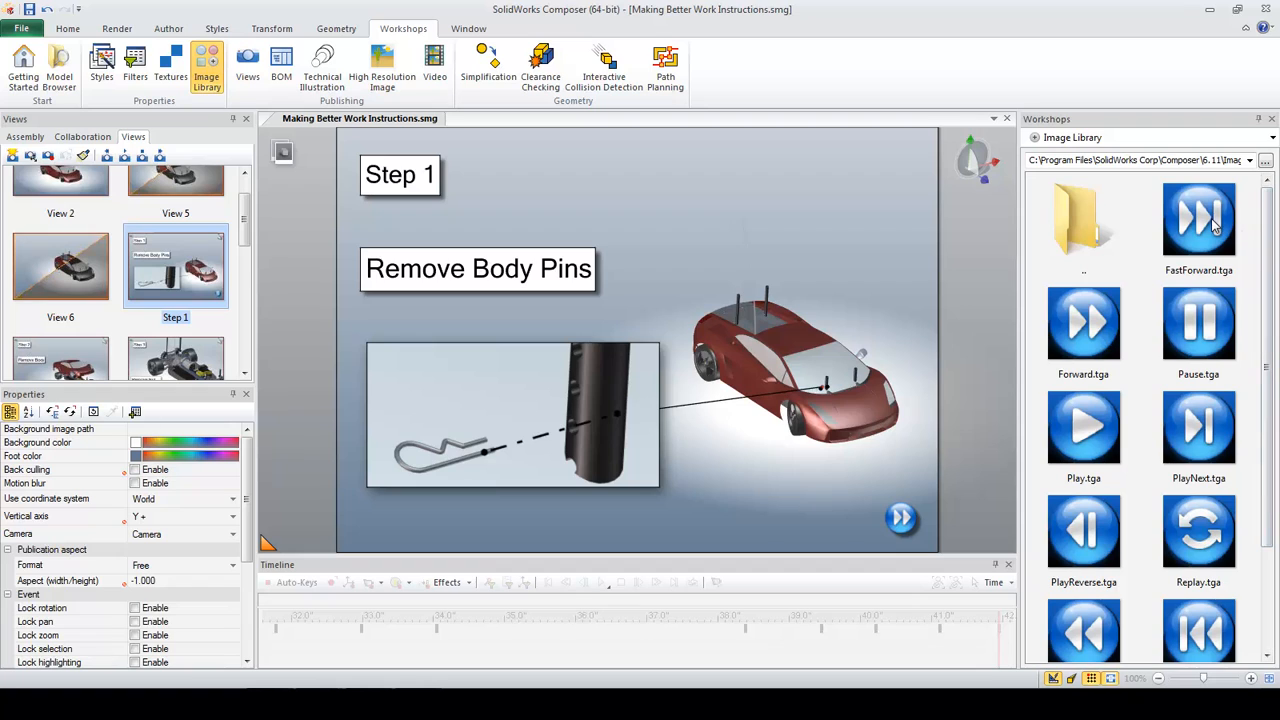
pyautogui.click(1080, 235)
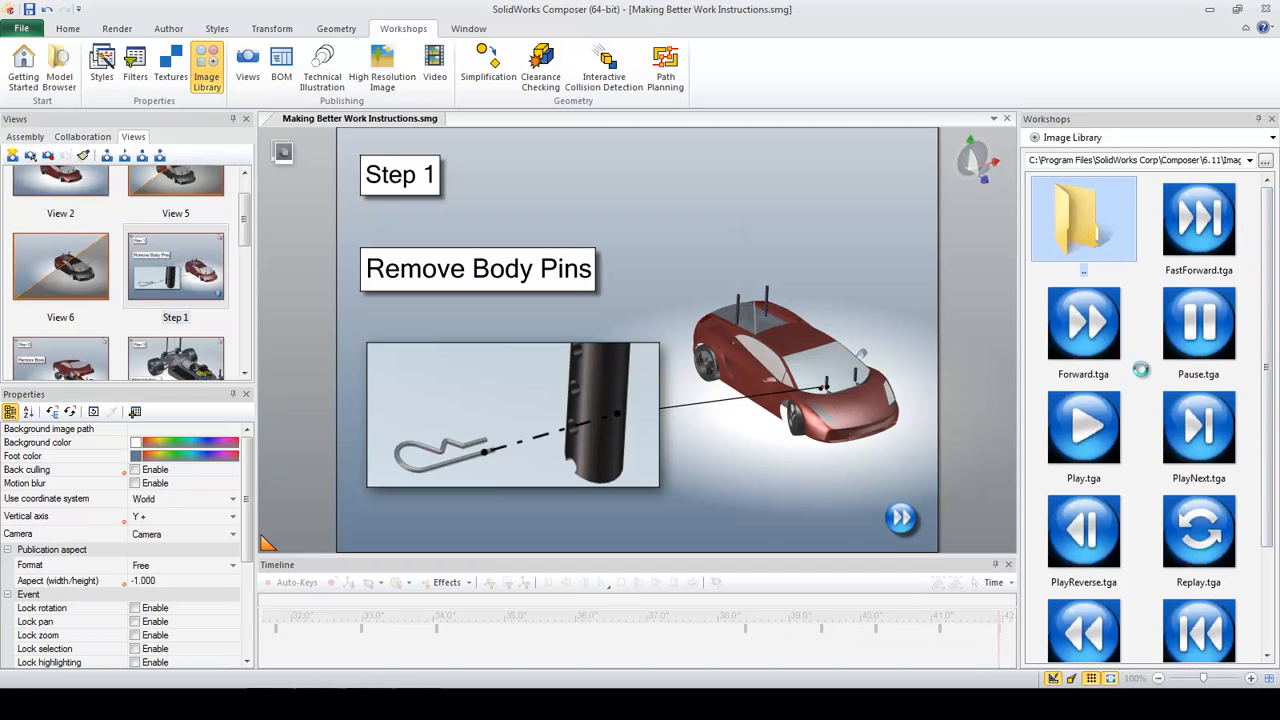
pyautogui.moveTo(1272, 265); pyautogui.dragTo(1265, 521)
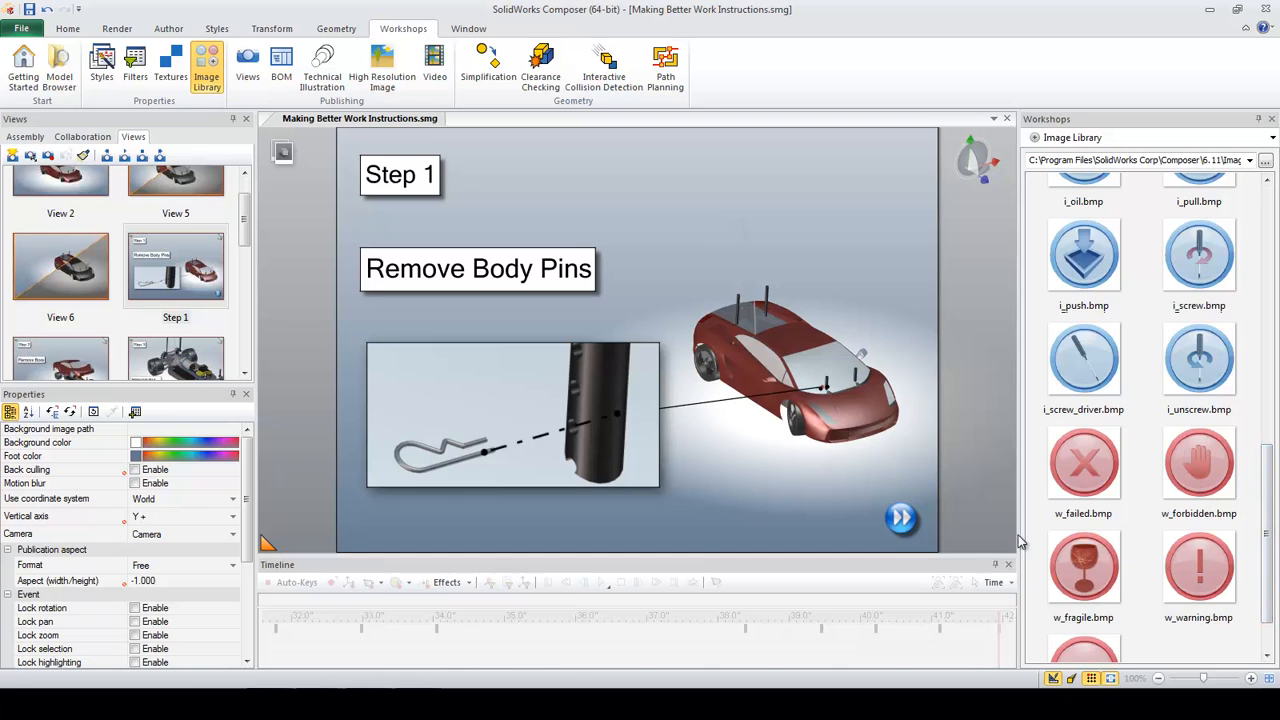
pyautogui.click(899, 515)
# Step: Browse the 3D tool models in the Model Browser's Composer 3d Tools folder, and close the workshop and the timeline to enlarge the viewport
pyautogui.click(72, 86)
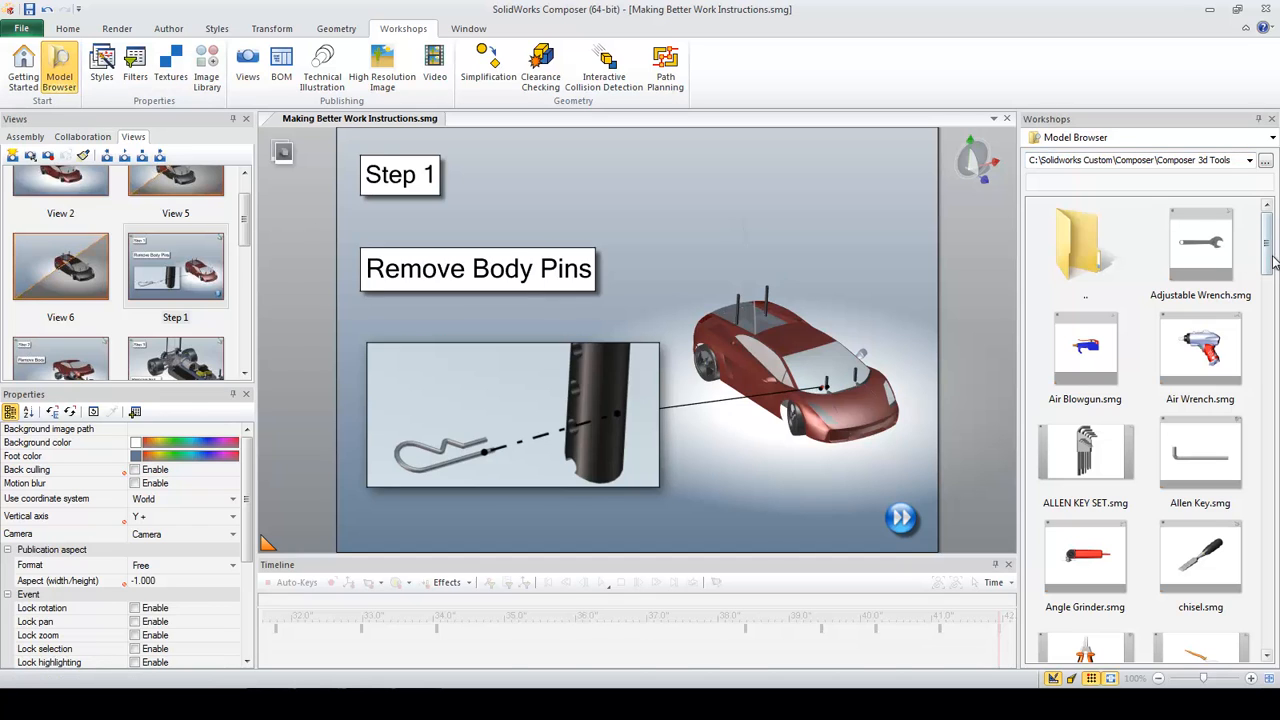
pyautogui.moveTo(1273, 262); pyautogui.dragTo(1272, 399)
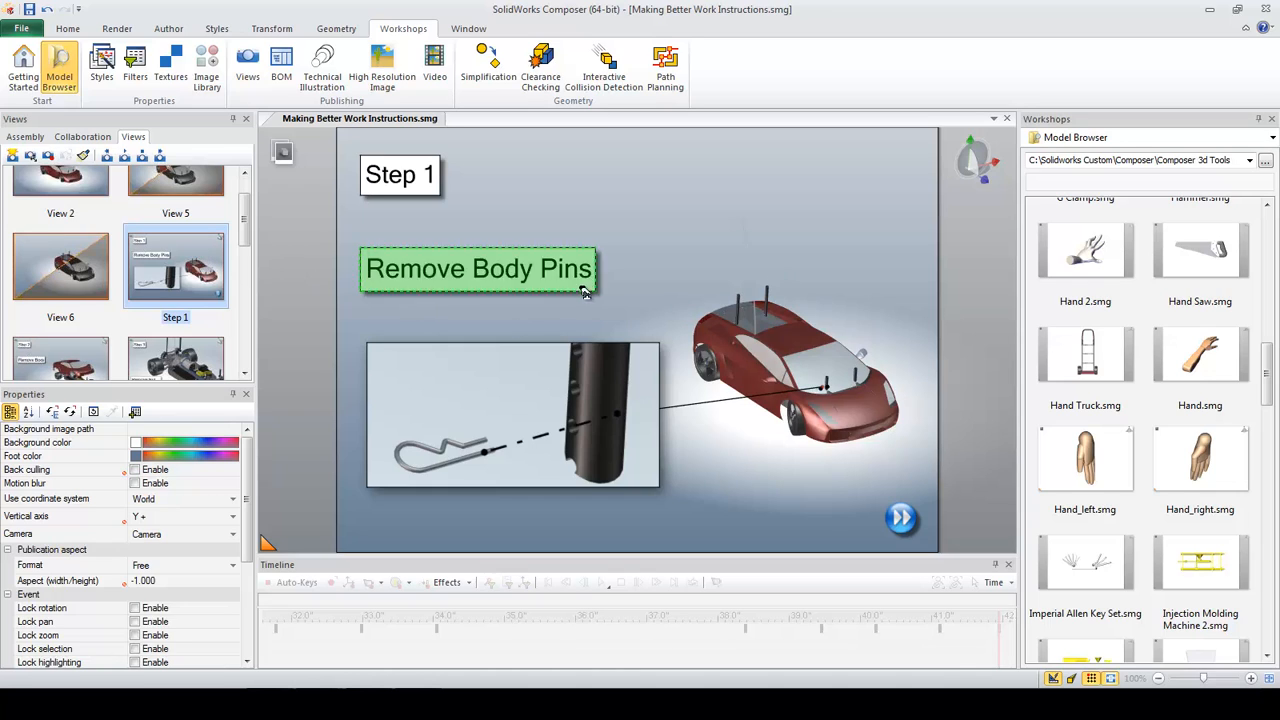
pyautogui.click(1271, 119)
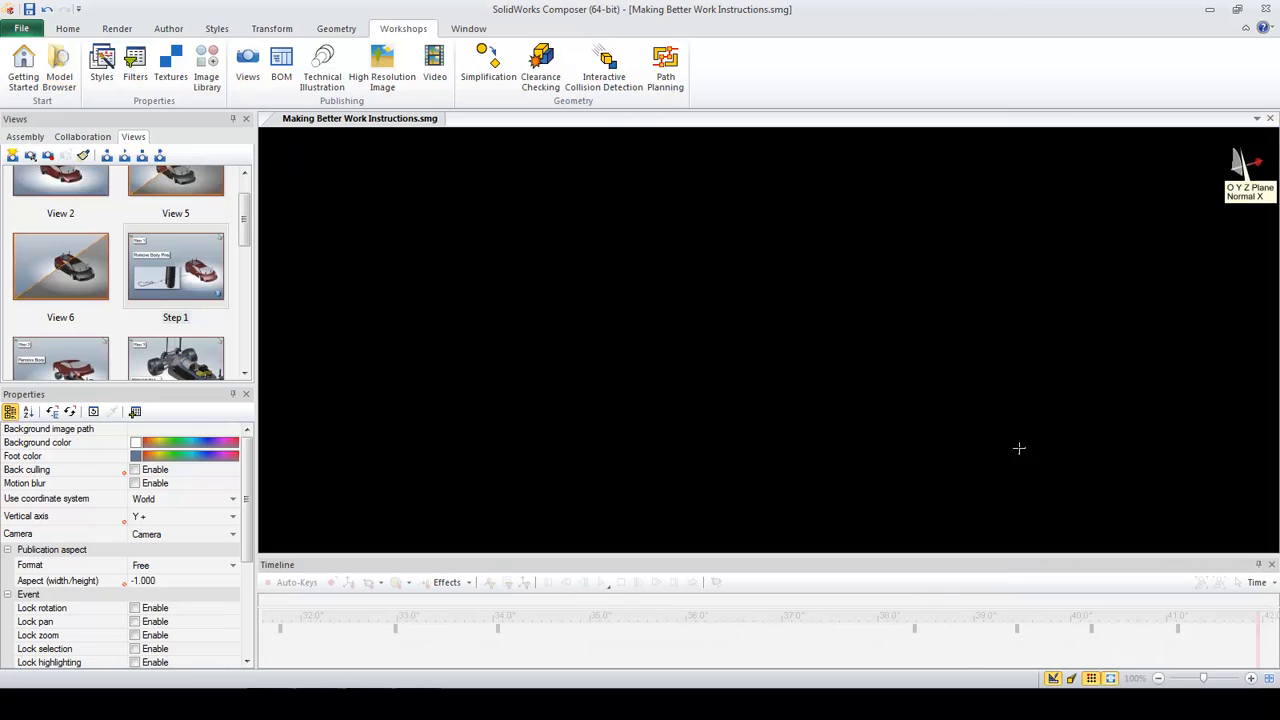
pyautogui.click(1271, 565)
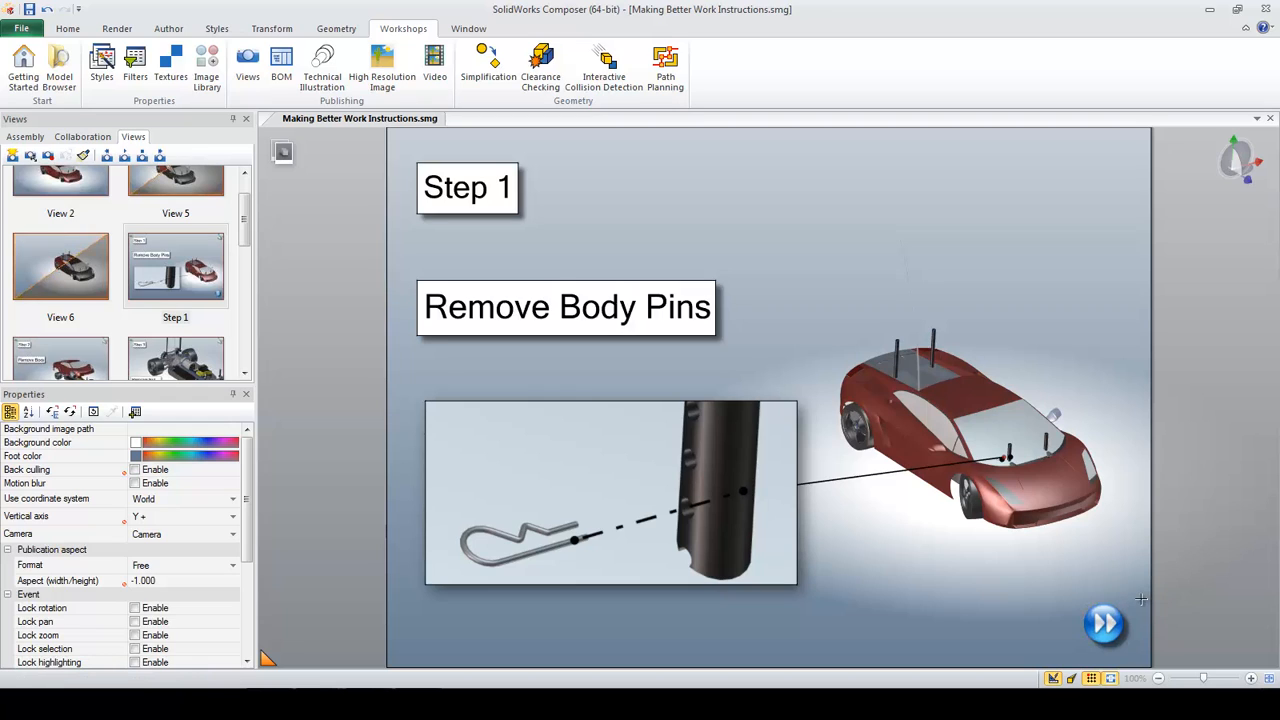
# Step: Examine the forward button image's link settings, including the view:// URL type and the available target views, and cancel without changing the link
pyautogui.click(1104, 623)
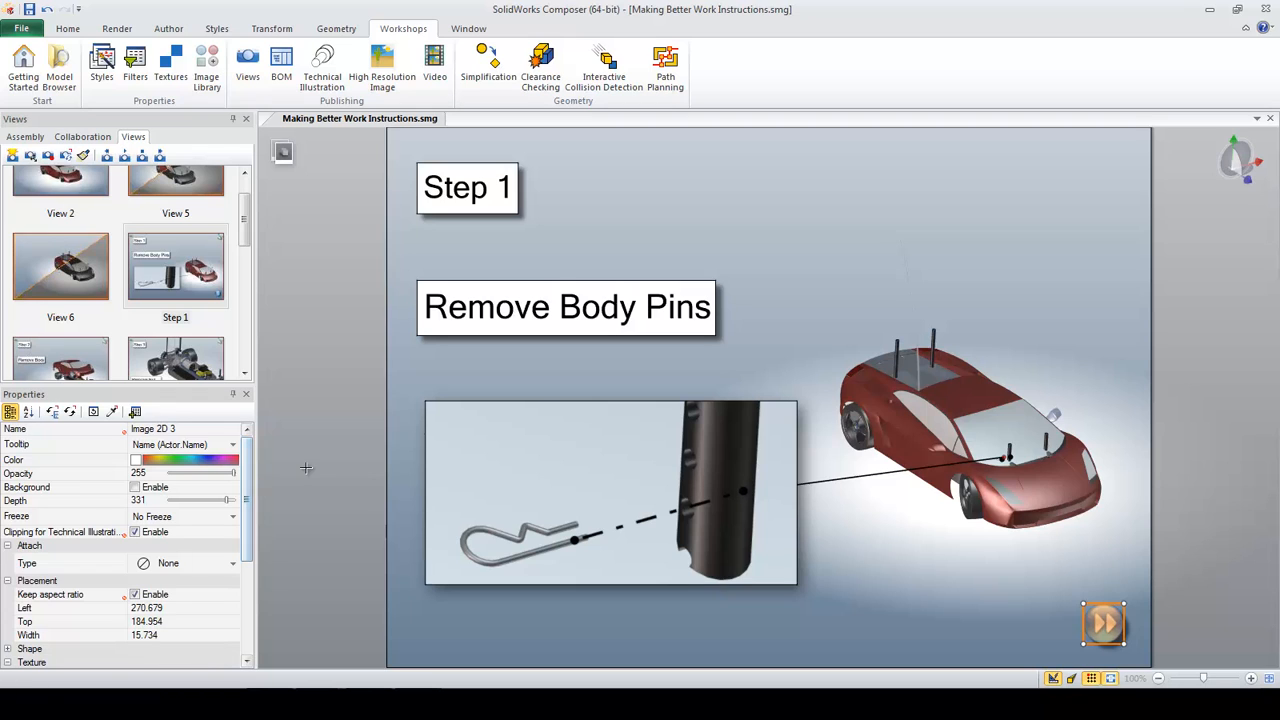
pyautogui.moveTo(248, 483); pyautogui.dragTo(243, 590)
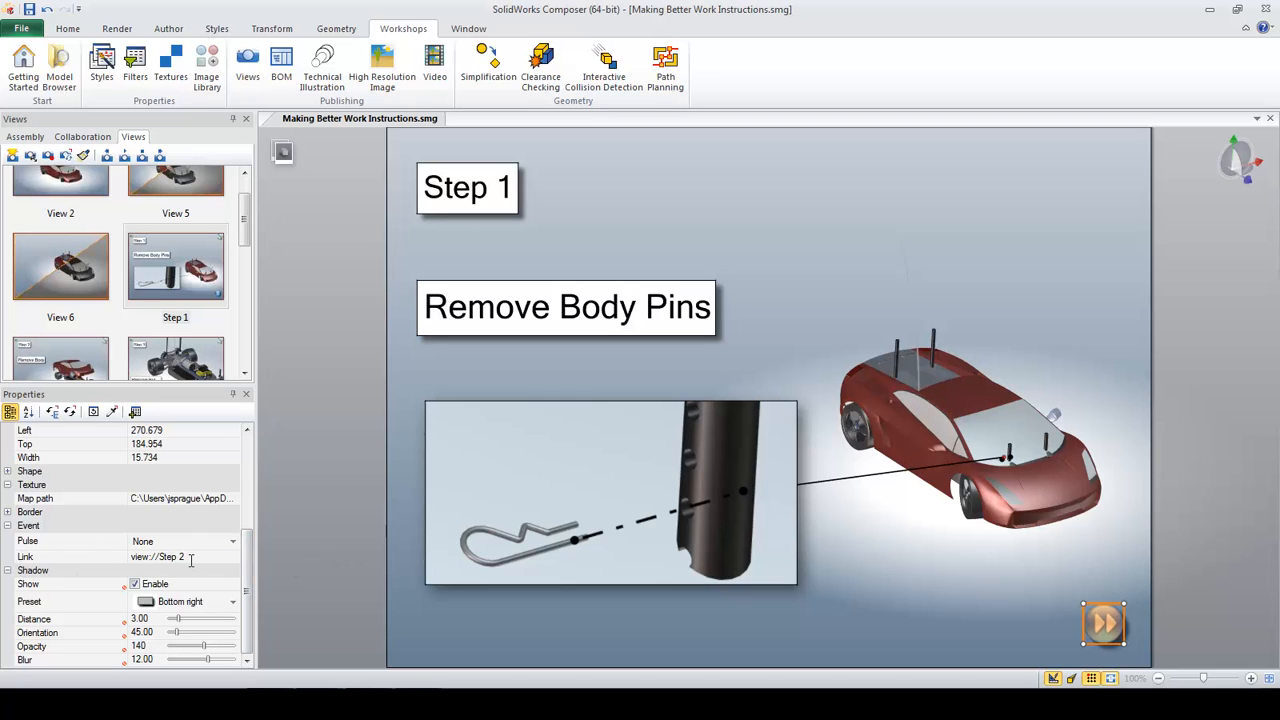
pyautogui.click(231, 557)
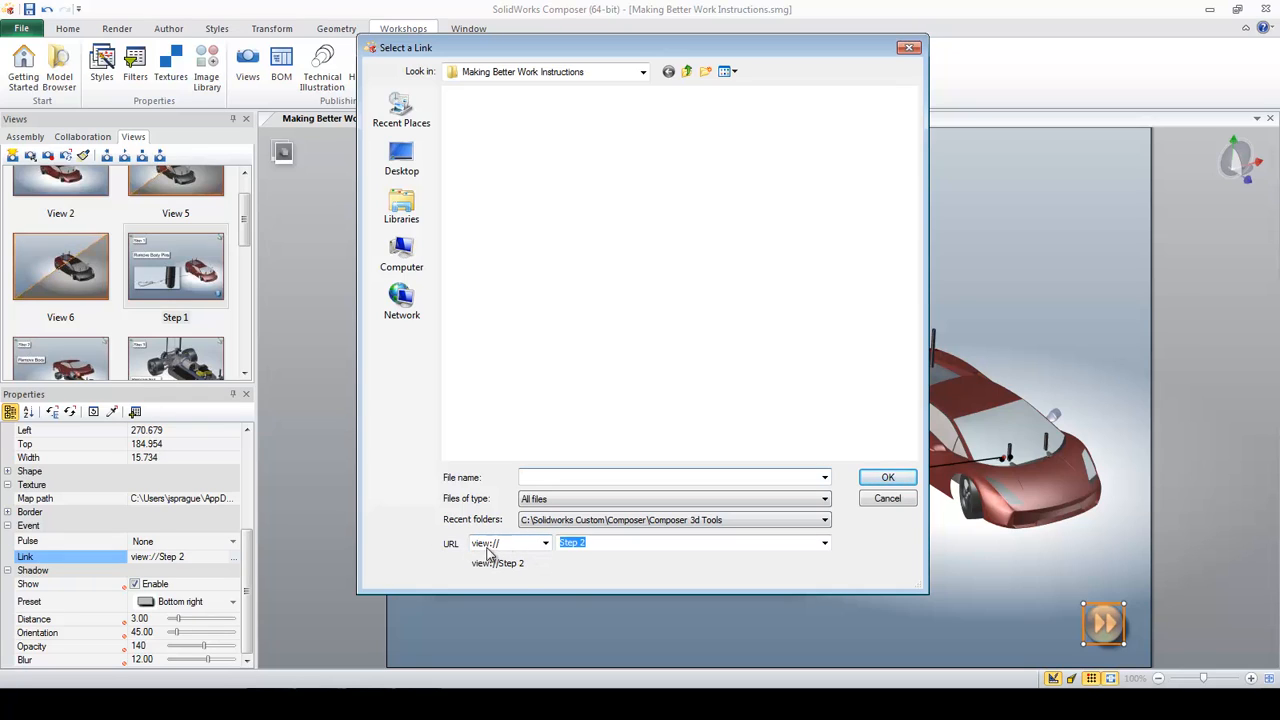
pyautogui.click(542, 544)
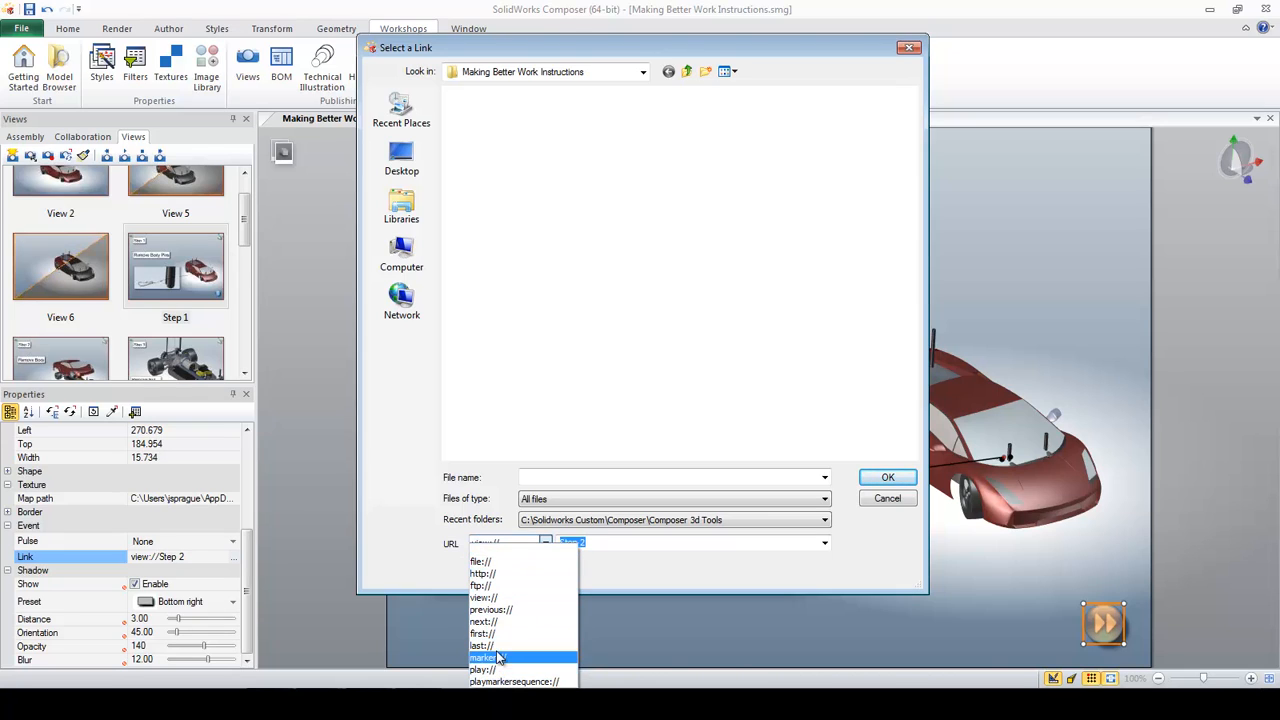
pyautogui.click(497, 599)
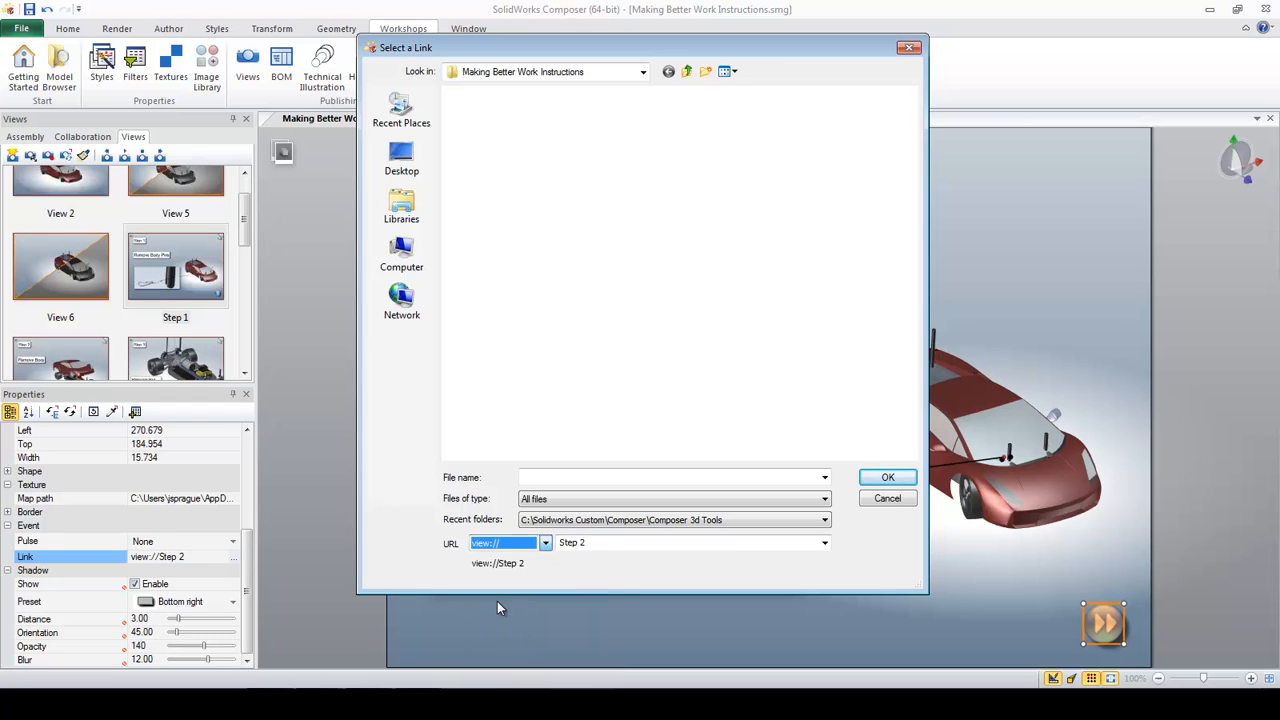
pyautogui.click(824, 543)
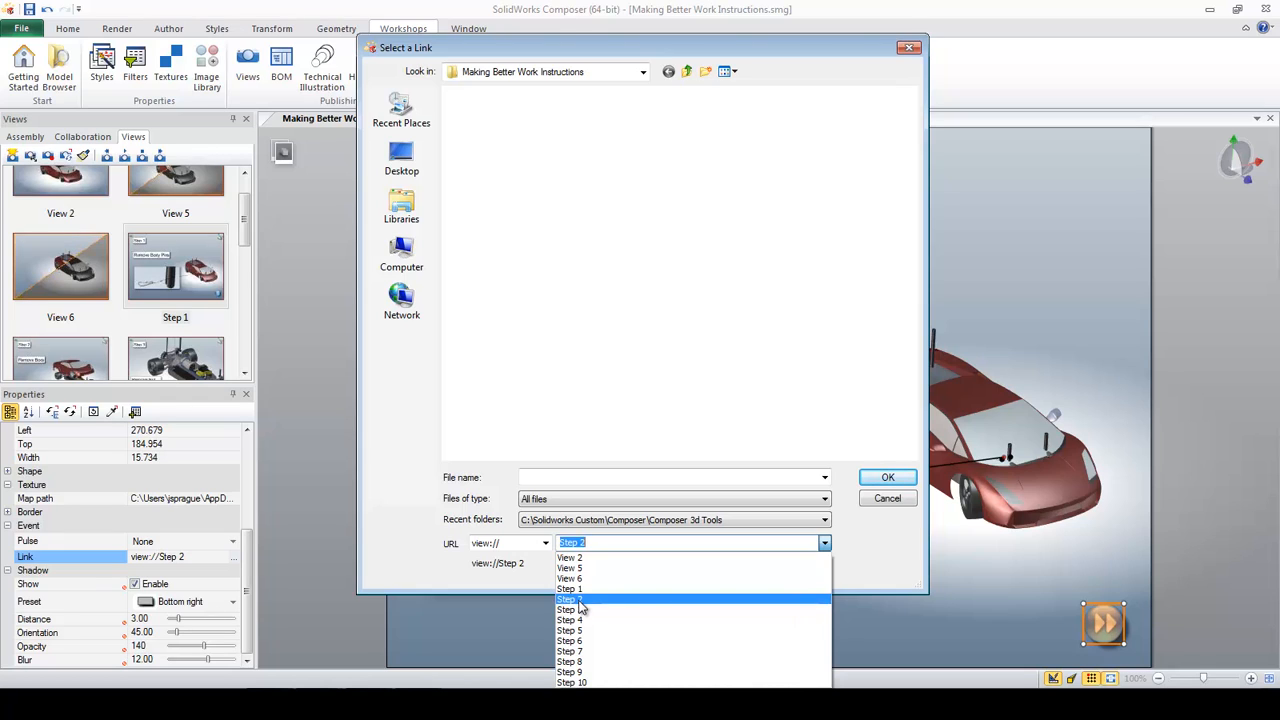
pyautogui.click(866, 503)
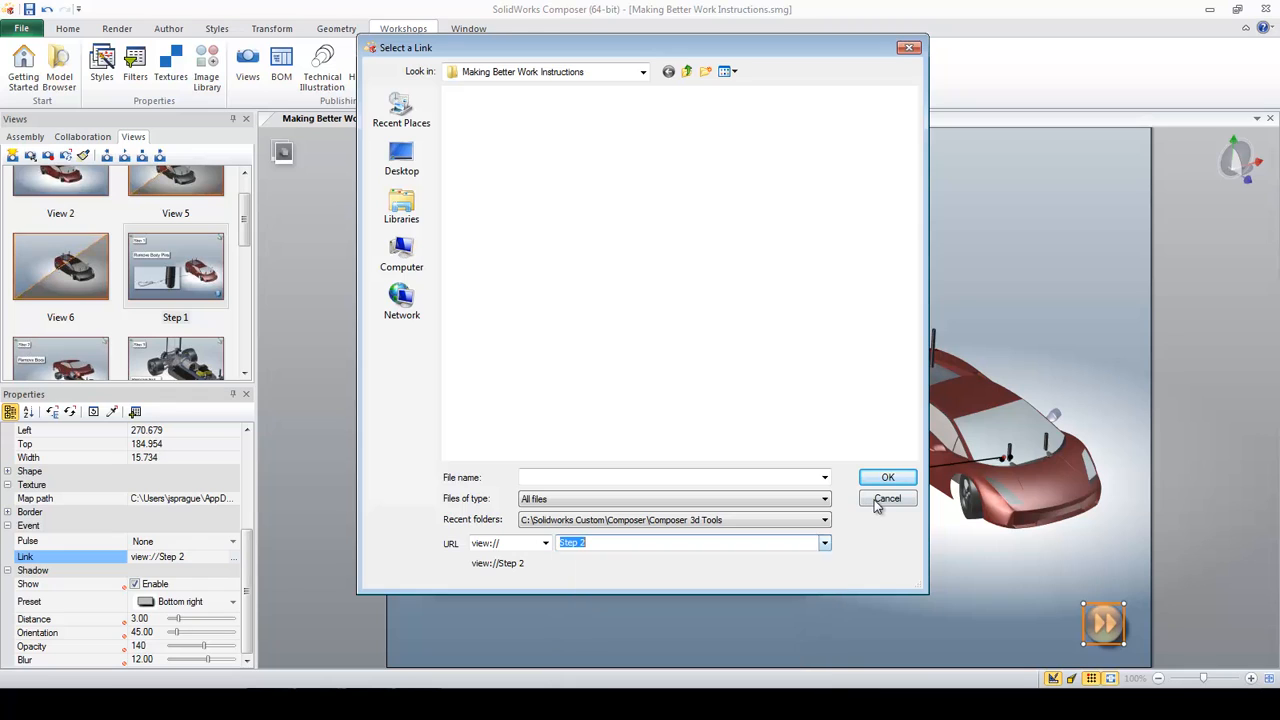
pyautogui.click(876, 501)
pyautogui.click(338, 457)
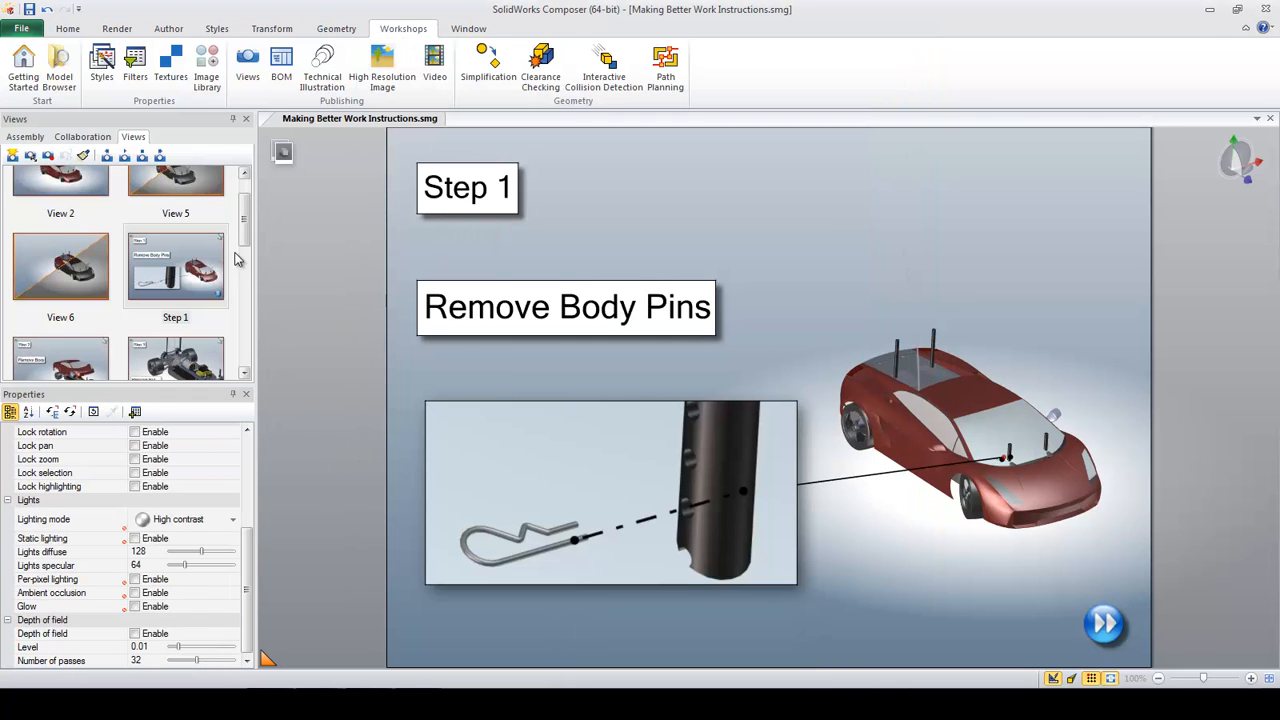
# Step: Show the saved views Step 2, Step 3 and Step 10 to review their navigation buttons, and return to the Step 1 view
pyautogui.moveTo(244, 231); pyautogui.dragTo(245, 252)
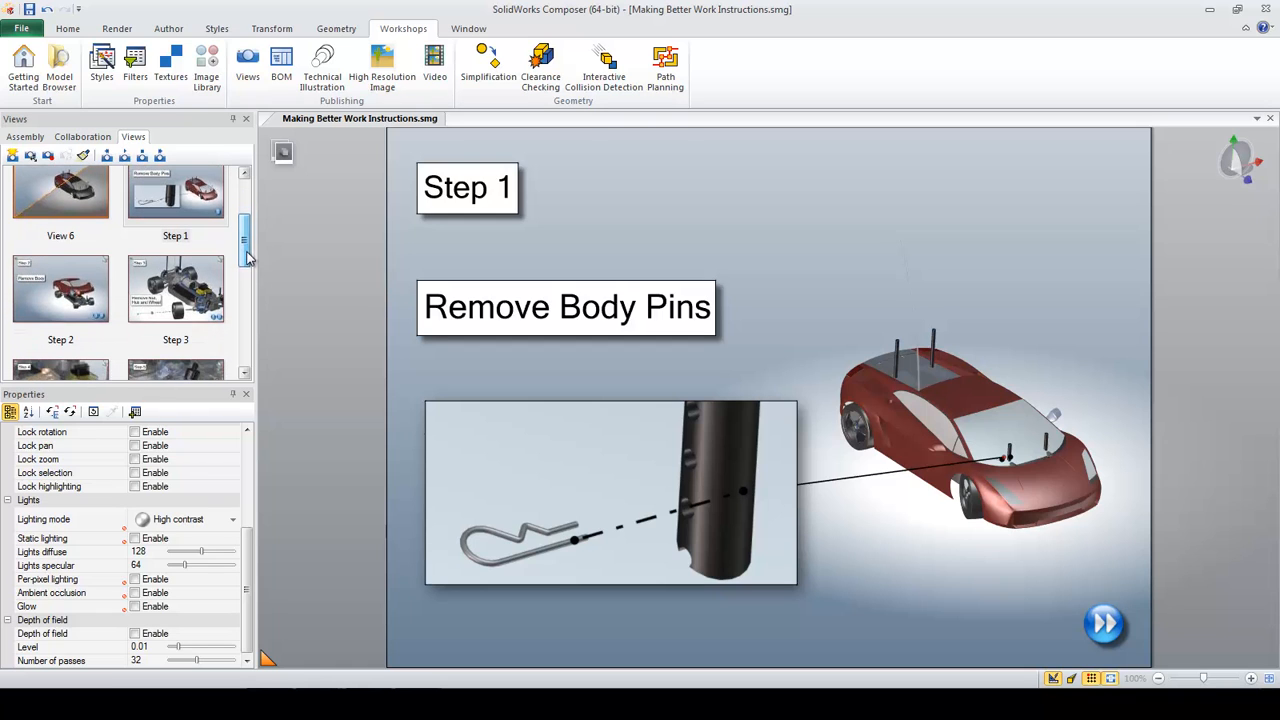
pyautogui.click(52, 286)
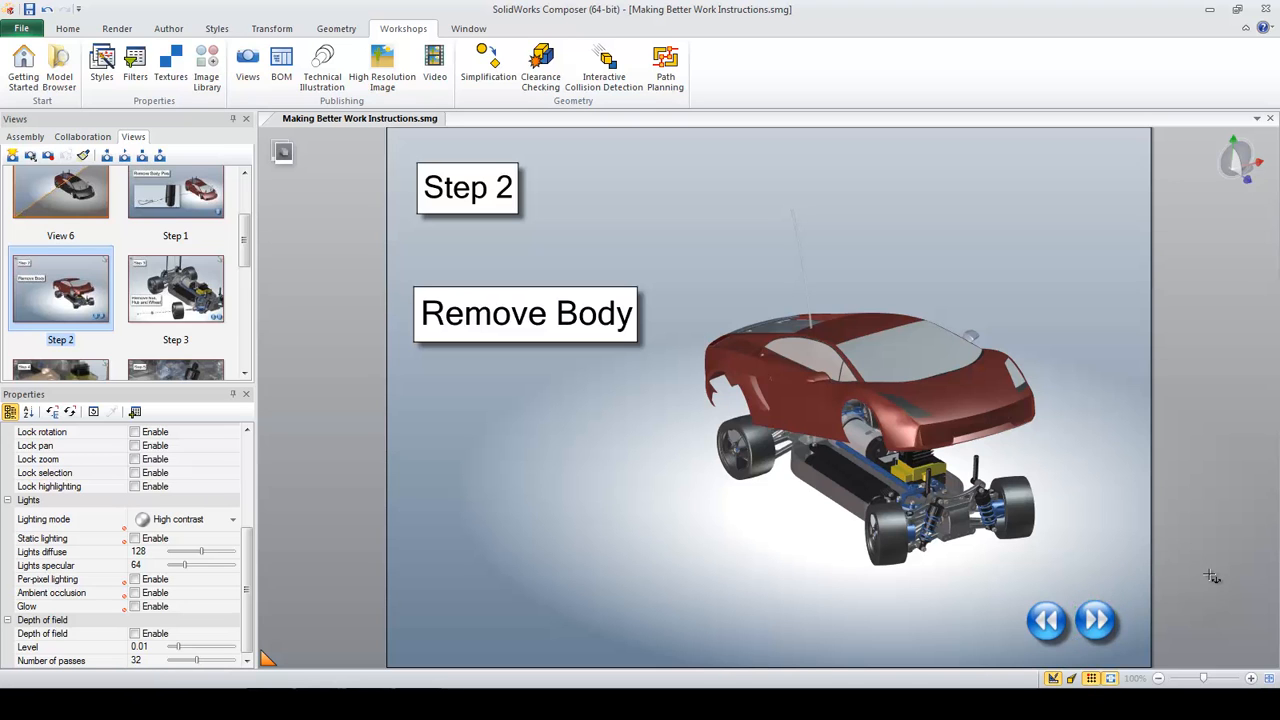
pyautogui.click(193, 310)
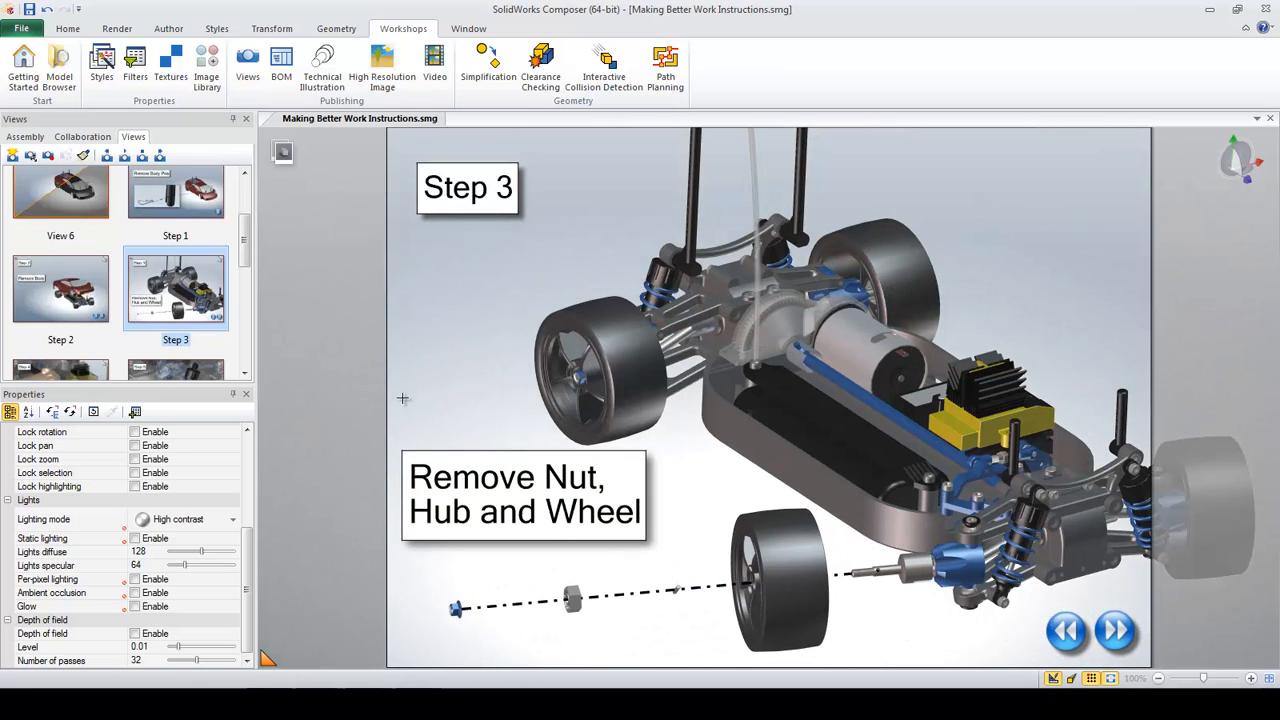
pyautogui.moveTo(242, 251); pyautogui.dragTo(239, 357)
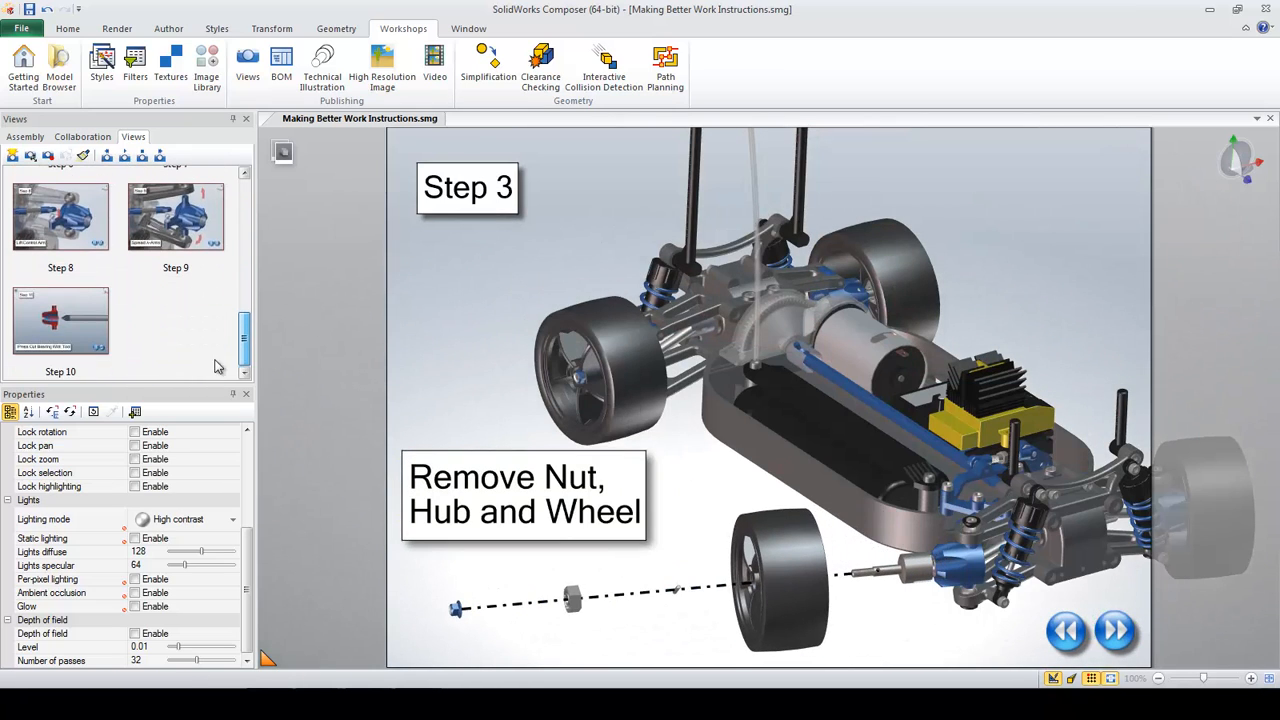
pyautogui.click(75, 322)
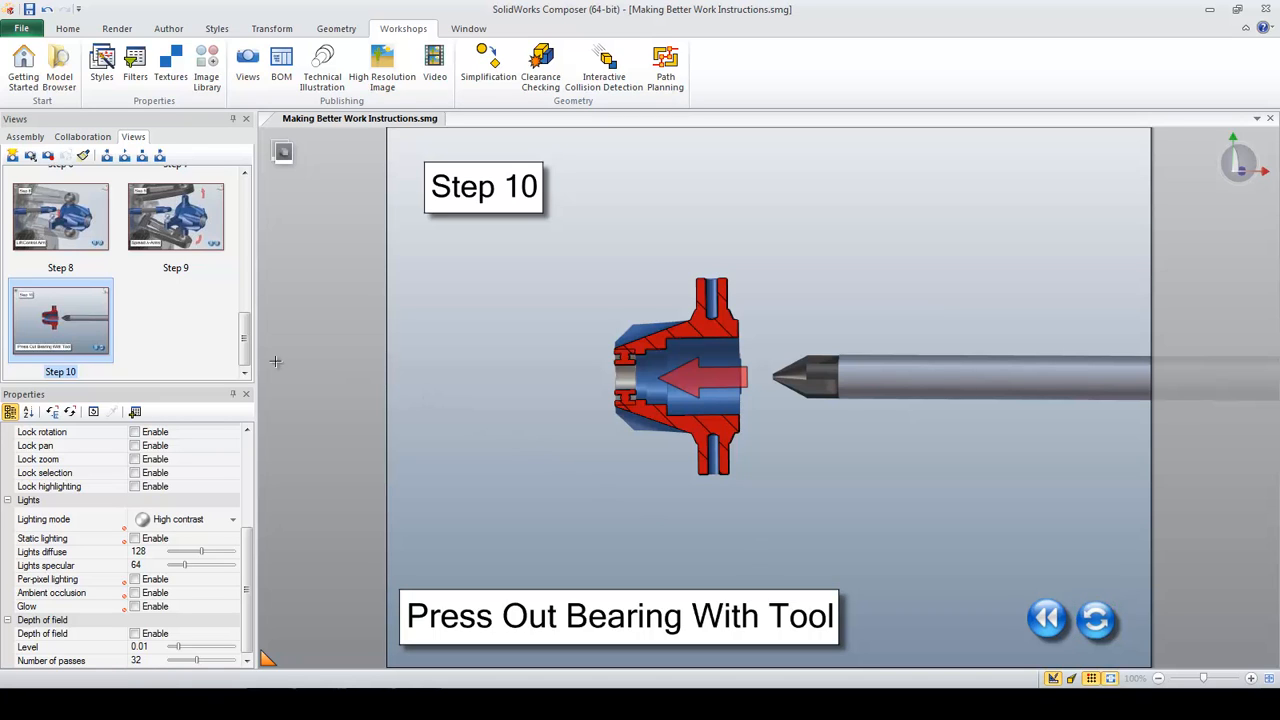
pyautogui.moveTo(245, 346); pyautogui.dragTo(244, 211)
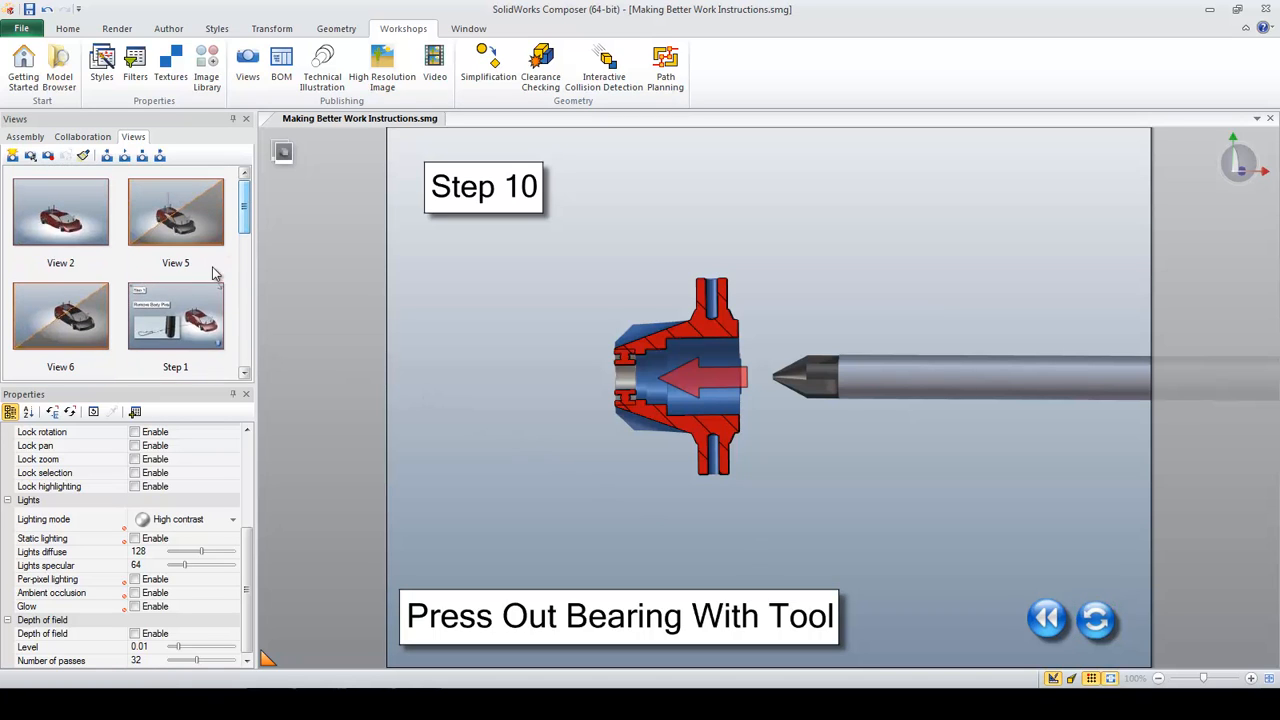
pyautogui.click(160, 318)
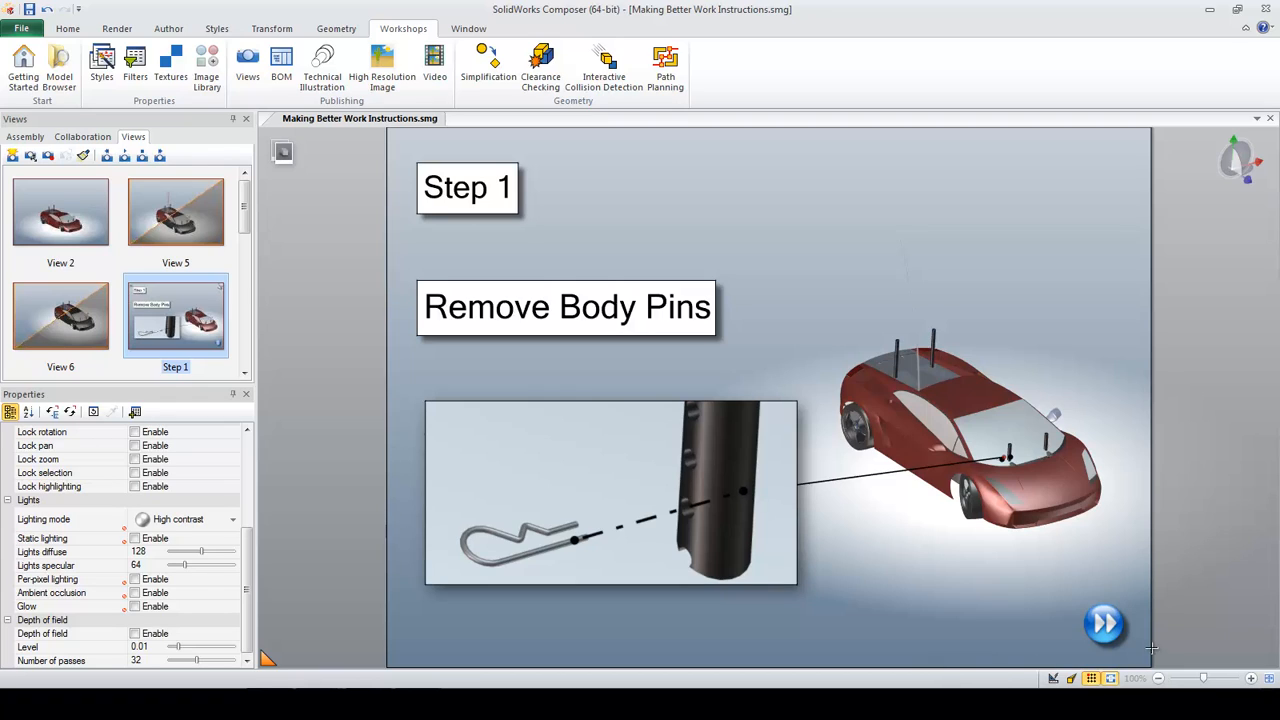
# Step: Test the linked navigation buttons by going forward to Step 2, back to Step 1, and forward to Step 2 again
pyautogui.click(1103, 624)
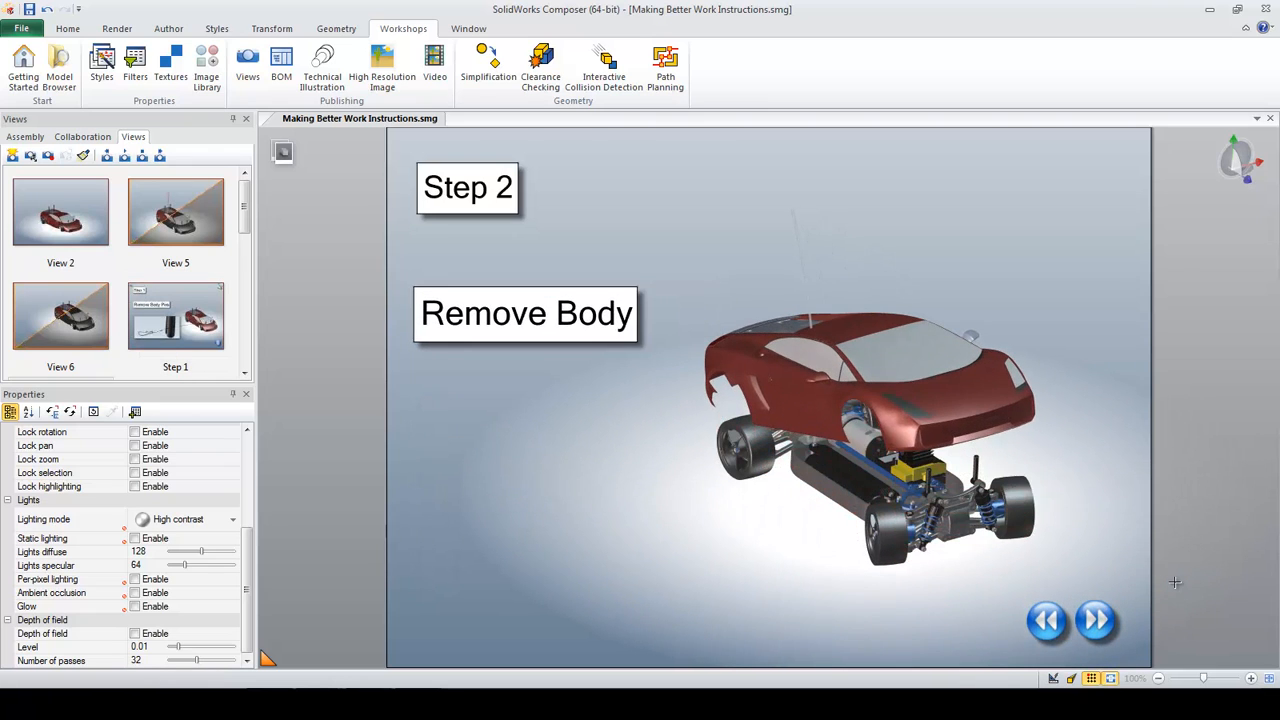
pyautogui.click(1047, 625)
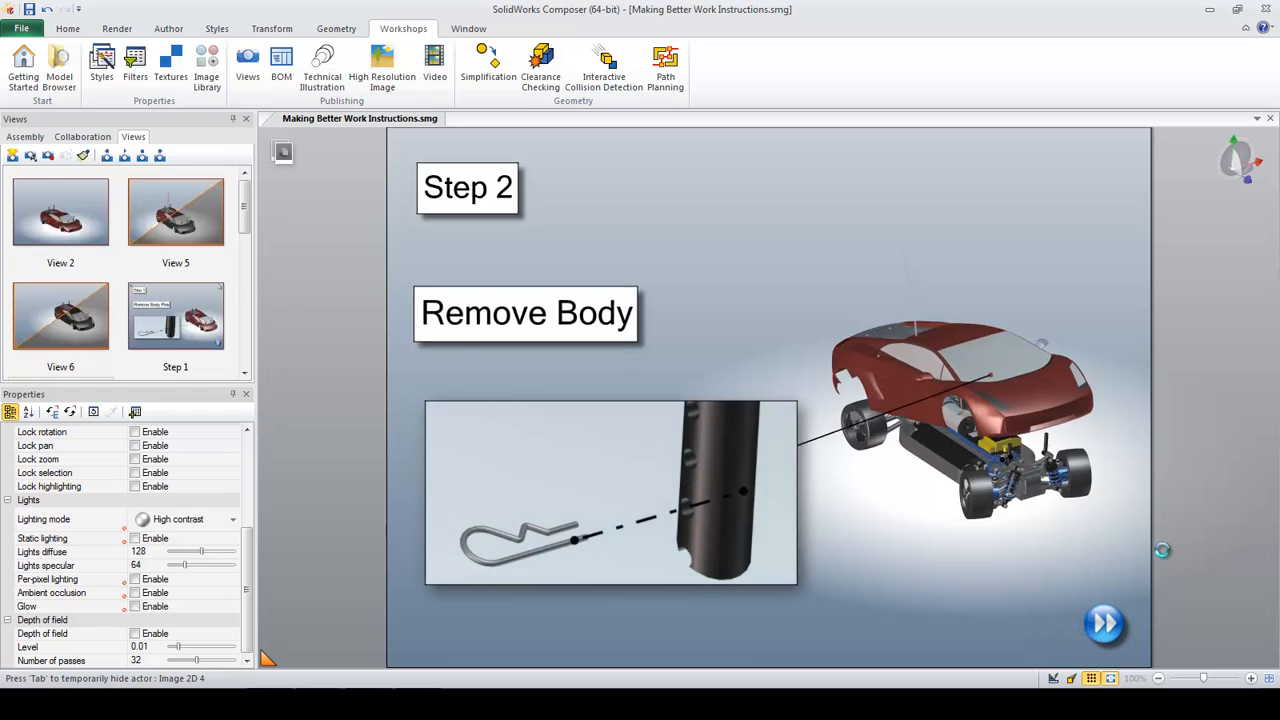
pyautogui.click(1104, 624)
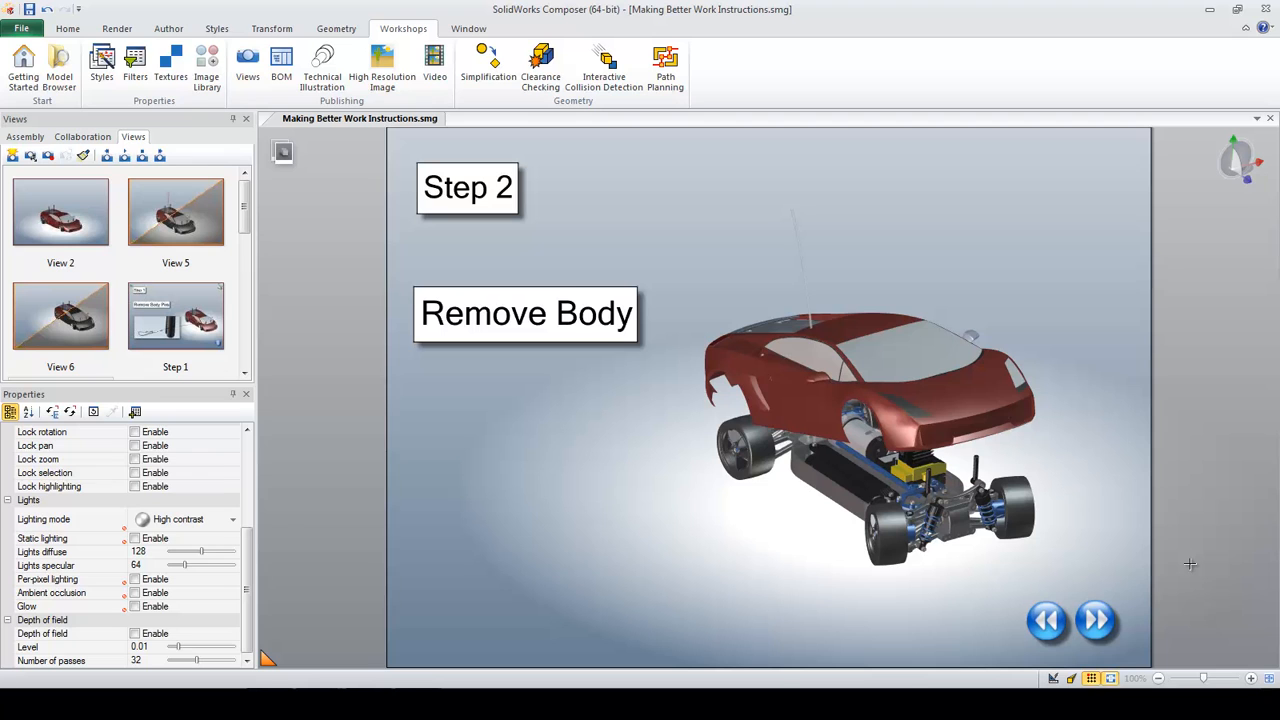
# Step: Advance through the work instructions from Step 2 to Step 9 using the linked forward buttons in the views
pyautogui.click(1096, 620)
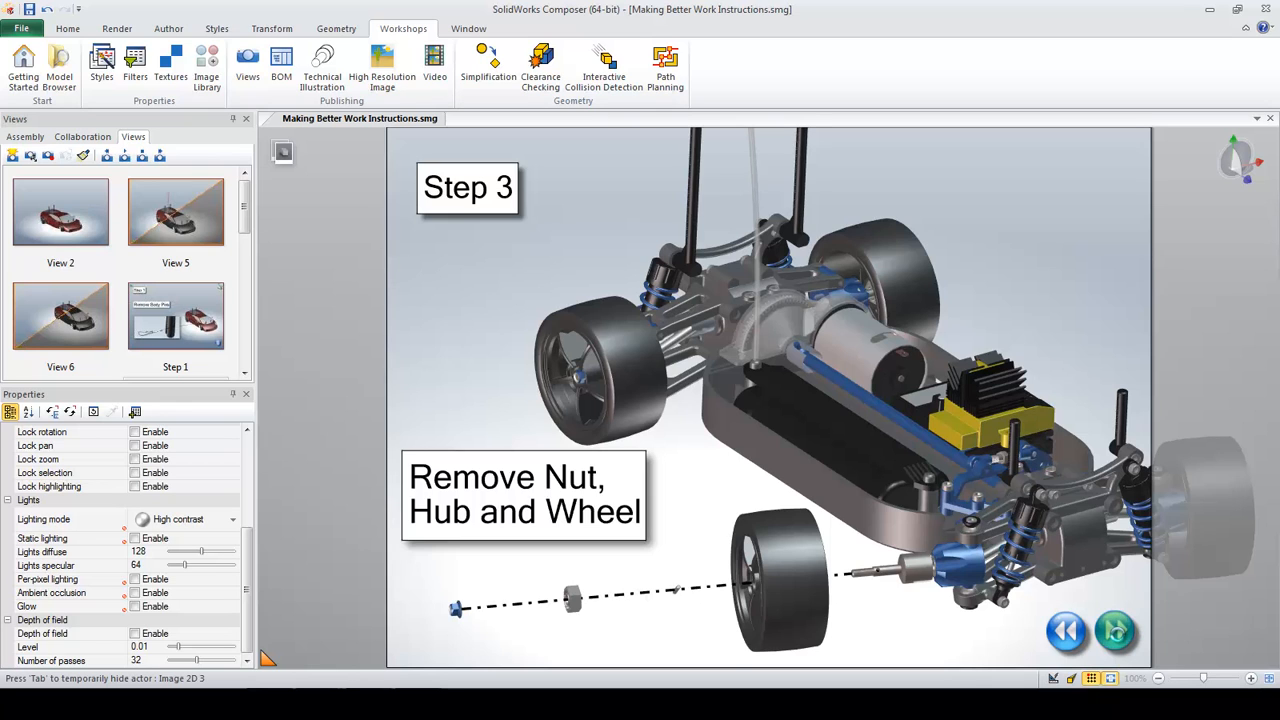
pyautogui.click(1115, 630)
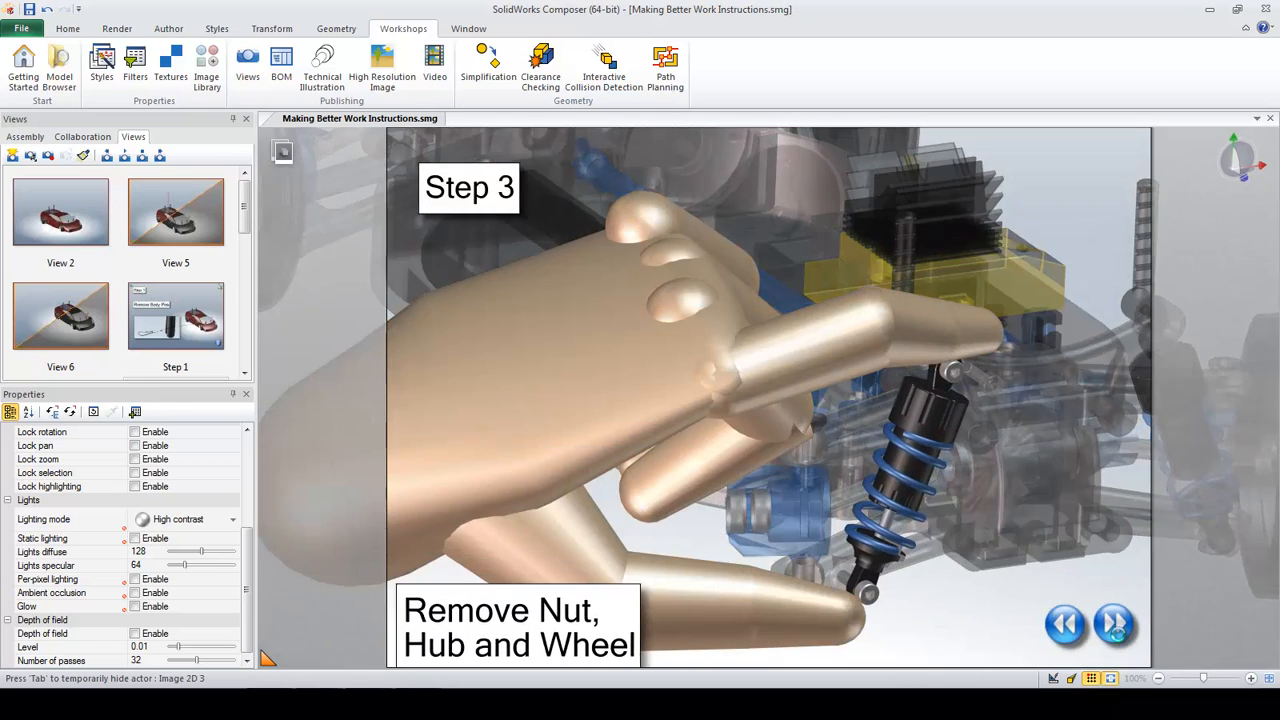
pyautogui.click(1117, 632)
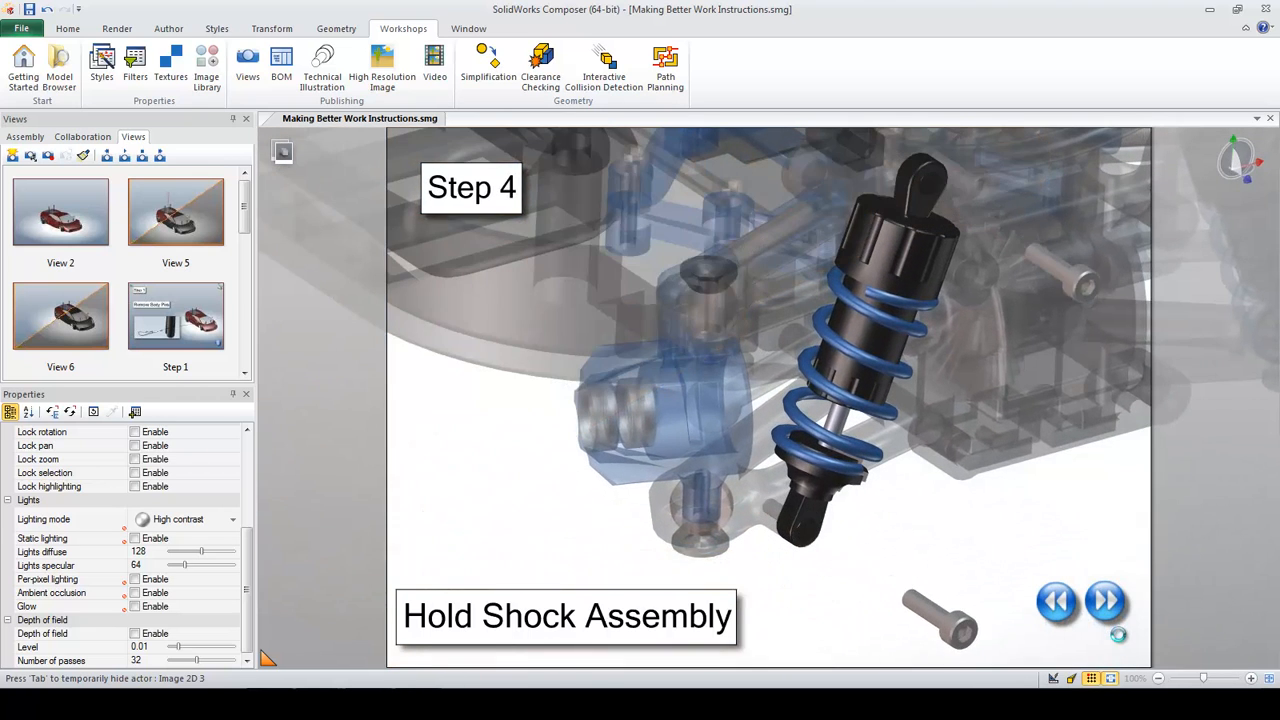
pyautogui.click(1105, 602)
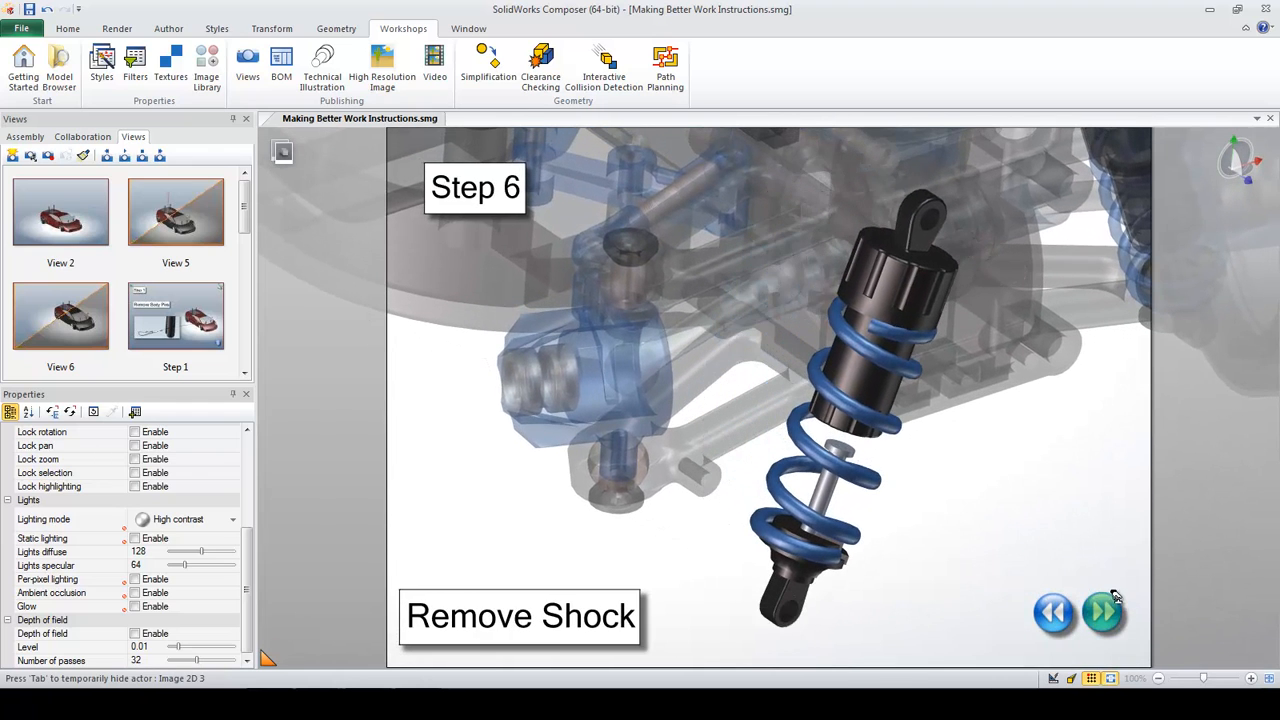
pyautogui.click(1105, 613)
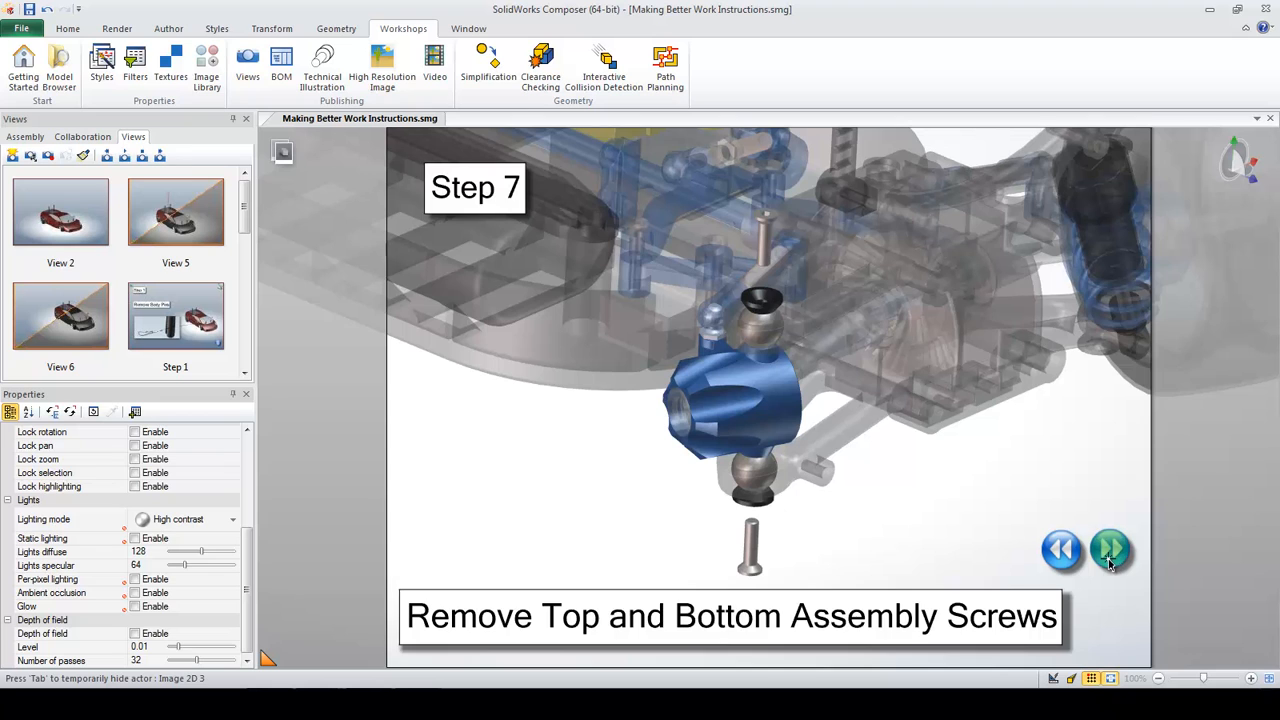
pyautogui.click(1110, 560)
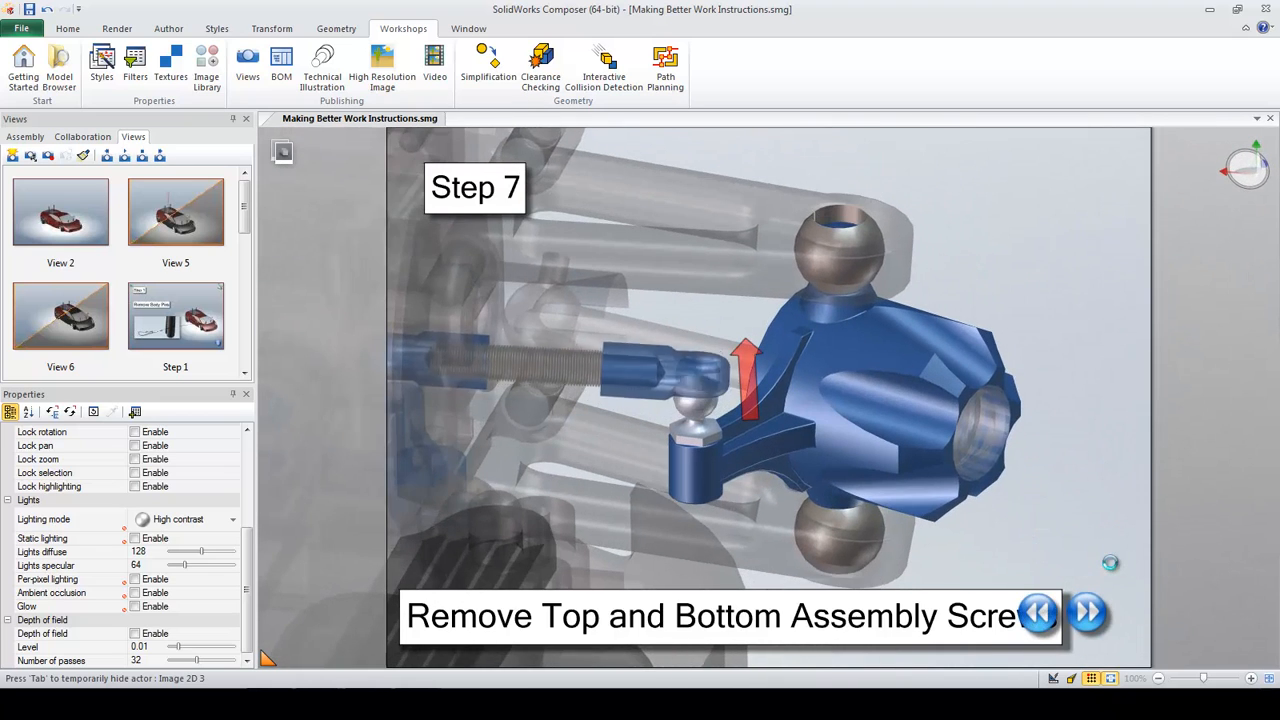
pyautogui.click(1089, 615)
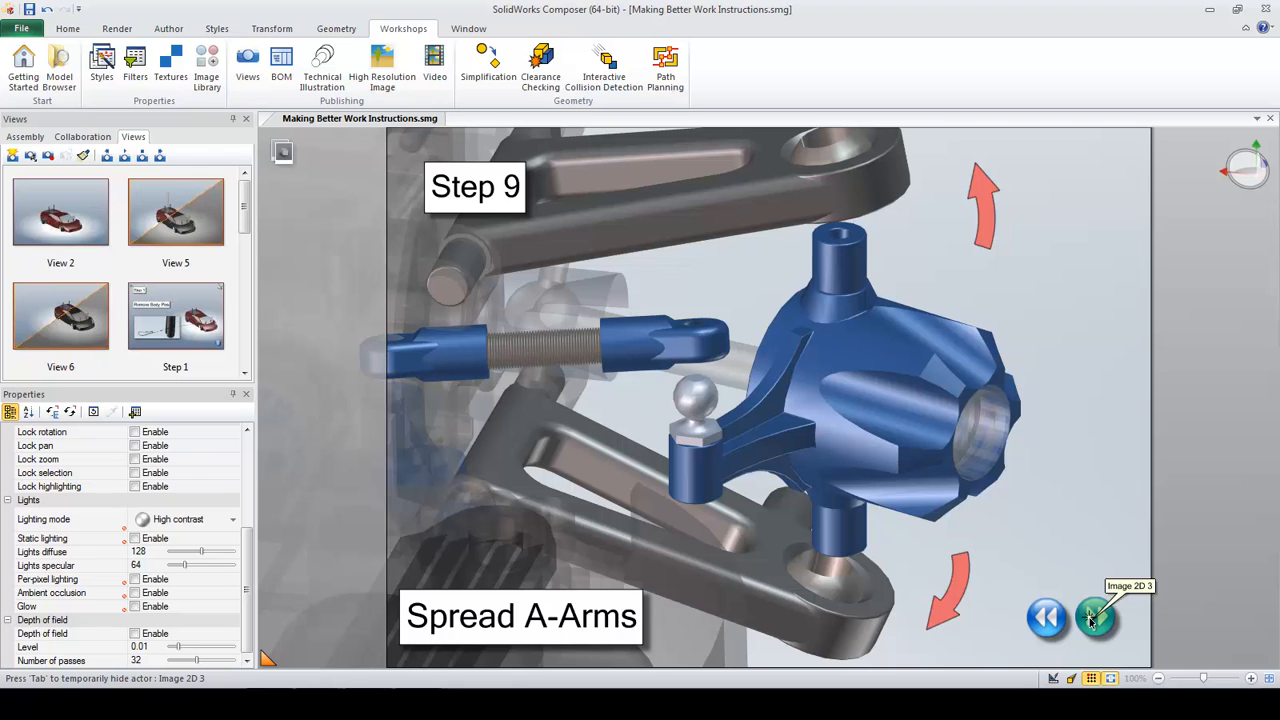
# Step: Advance through the linked views to Step 10, restart at Step 1, and switch to the seascooter.smgXml document
pyautogui.click(1095, 620)
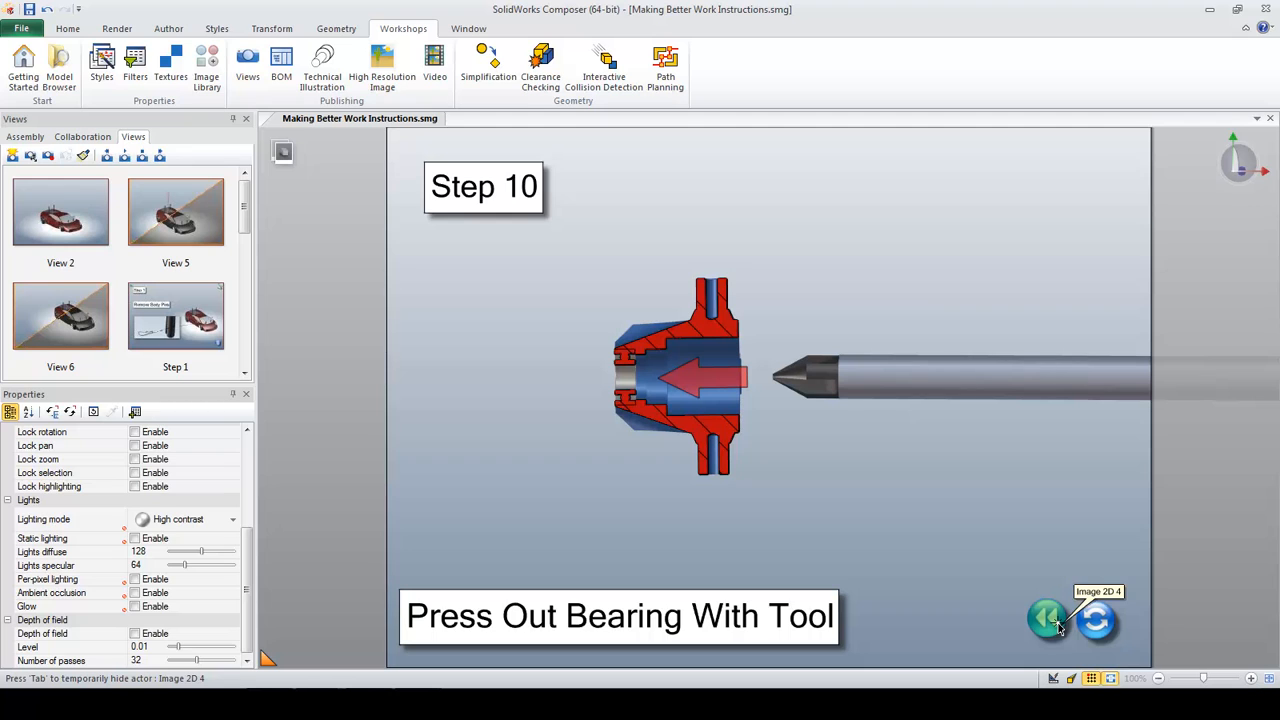
pyautogui.click(1088, 630)
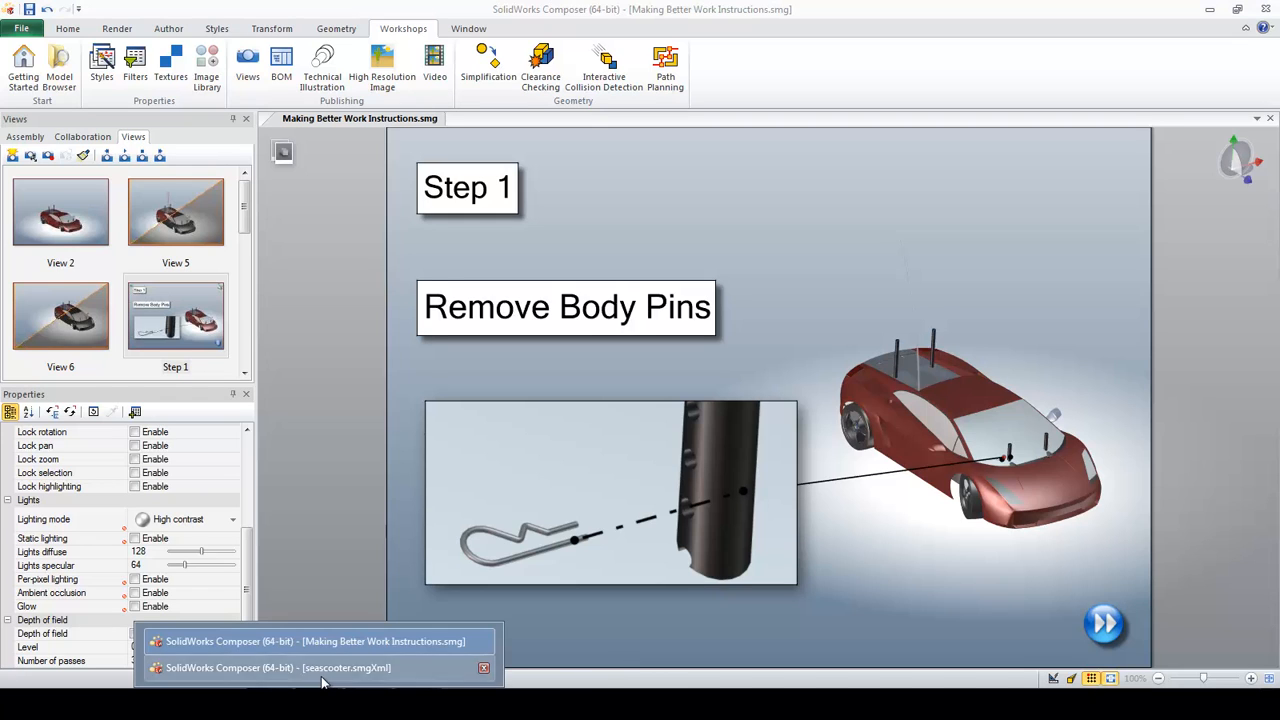
pyautogui.click(334, 672)
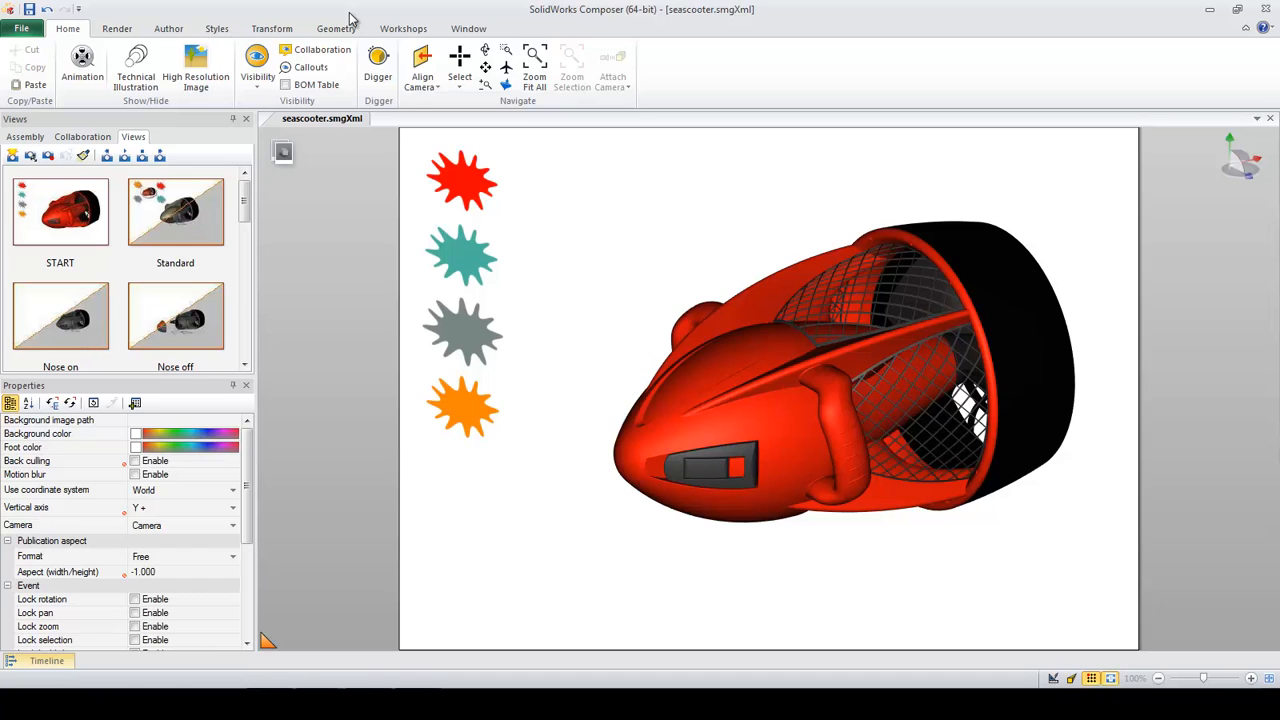
# Step: Examine the Views workshop's options for selecting items to capture, such as camera, actors and custom properties, and close it
pyautogui.click(403, 28)
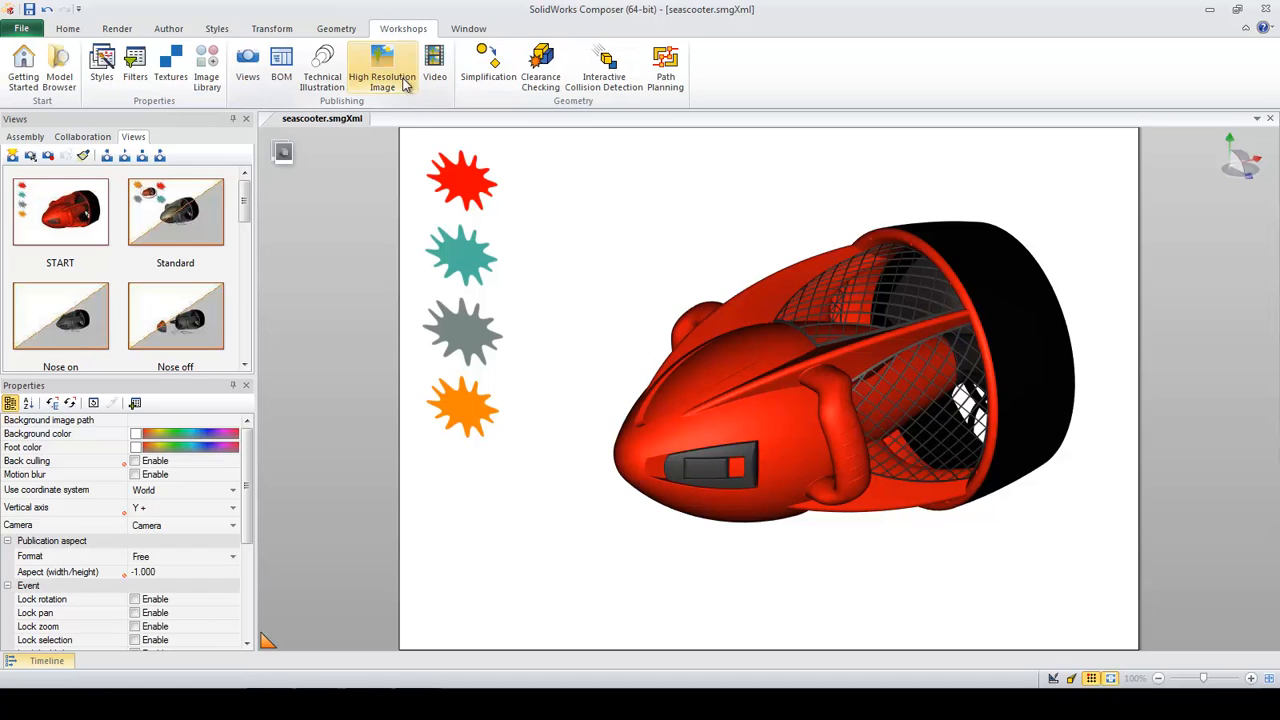
pyautogui.click(250, 76)
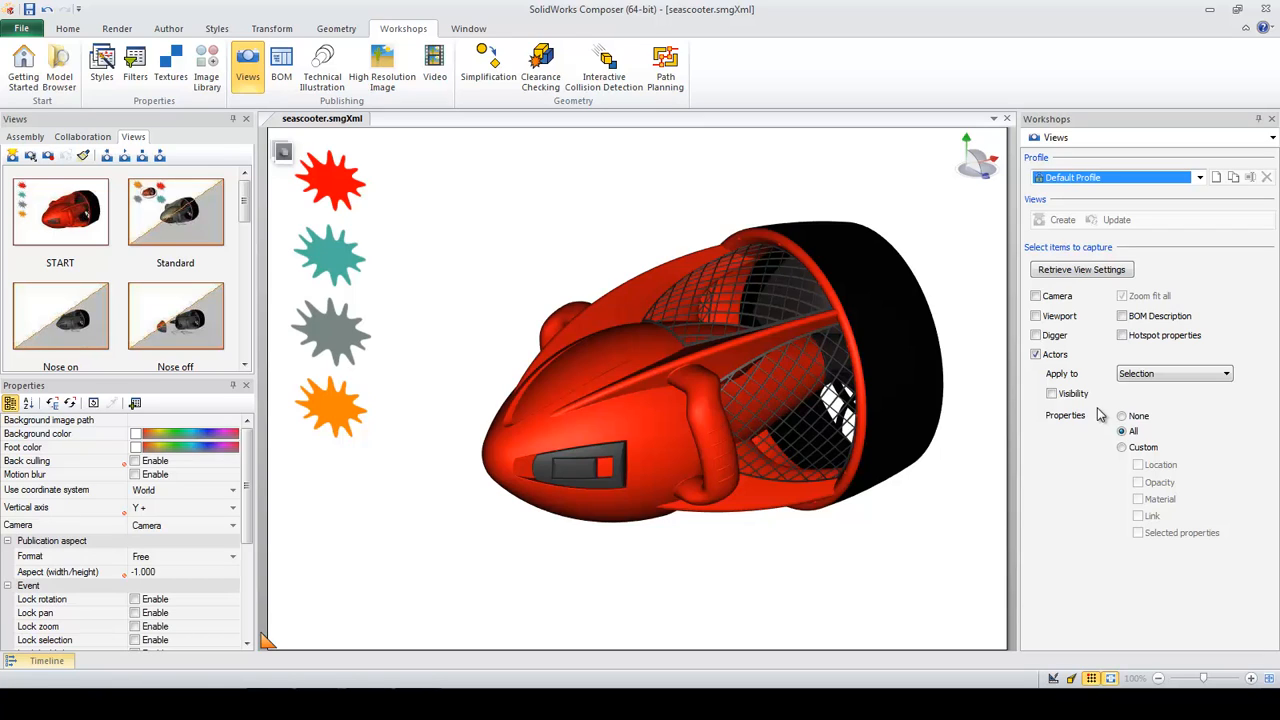
pyautogui.click(1274, 118)
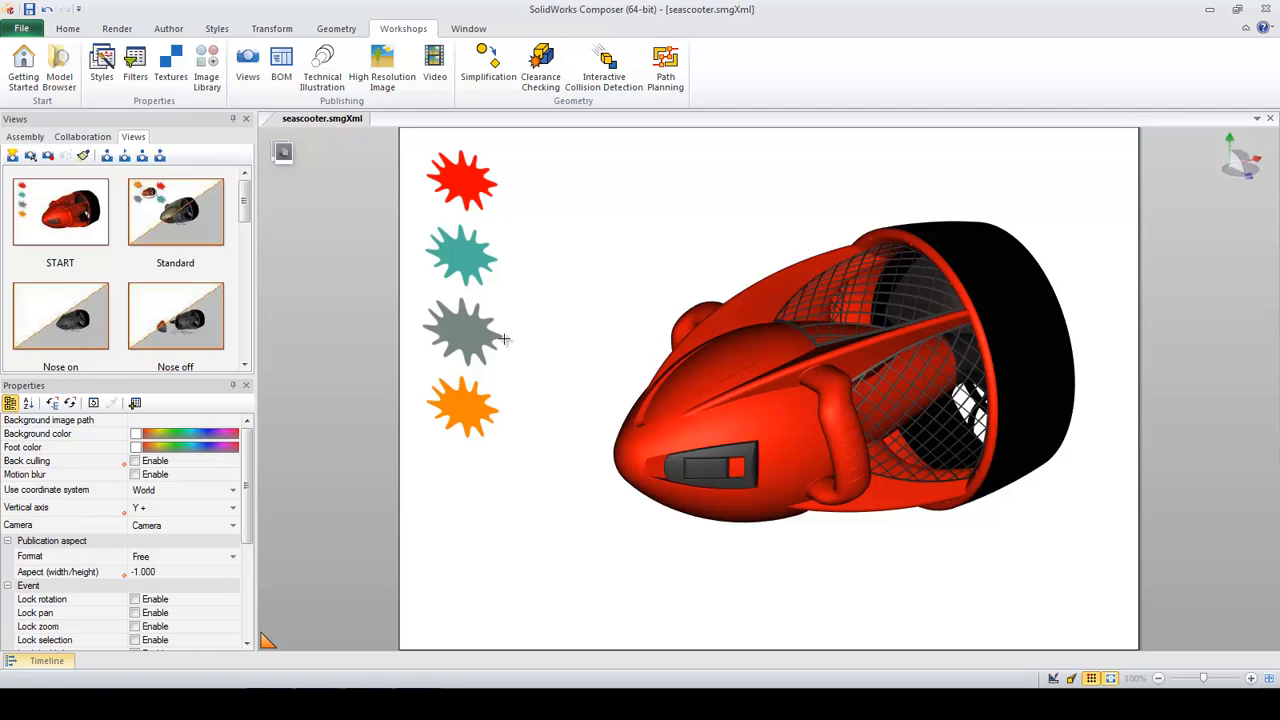
# Step: Test the linked color splashes by recoloring the sea scooter teal-blue, orange, teal-blue and red while viewing it from different angles
pyautogui.click(470, 268)
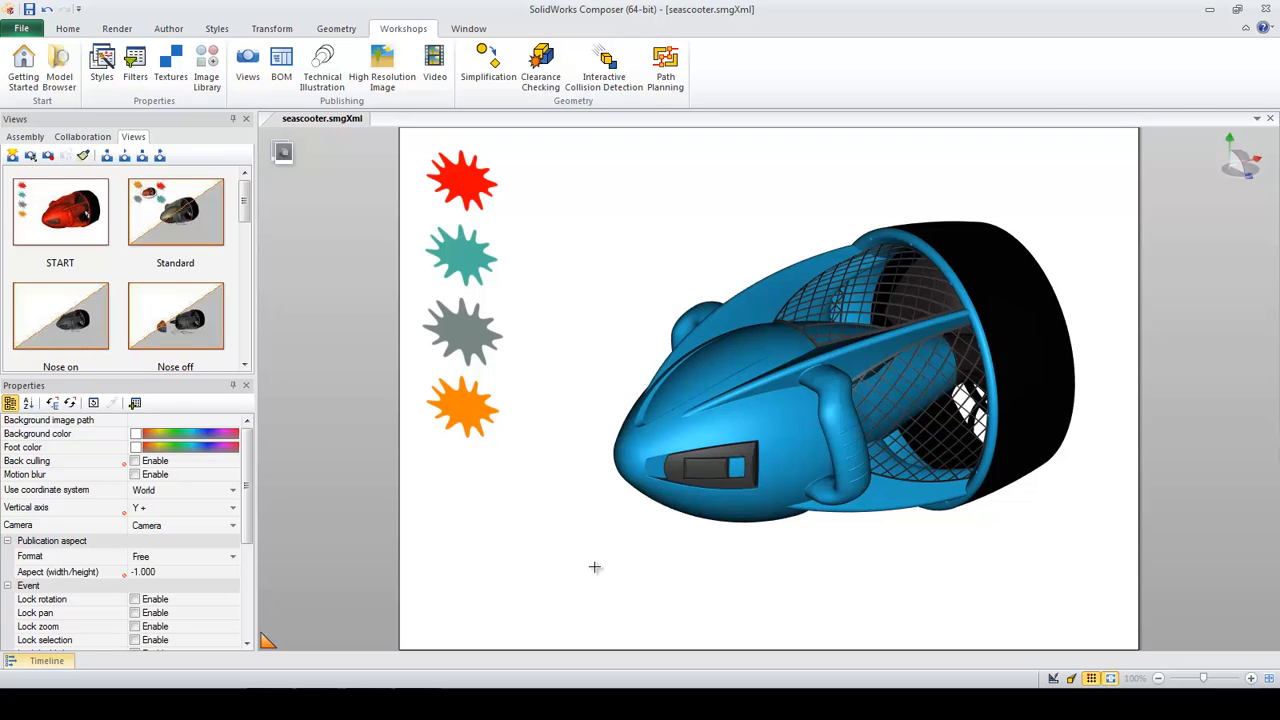
pyautogui.moveTo(609, 540)
pyautogui.mouseDown()
pyautogui.moveTo(640, 483)
pyautogui.moveTo(668, 494)
pyautogui.mouseUp()
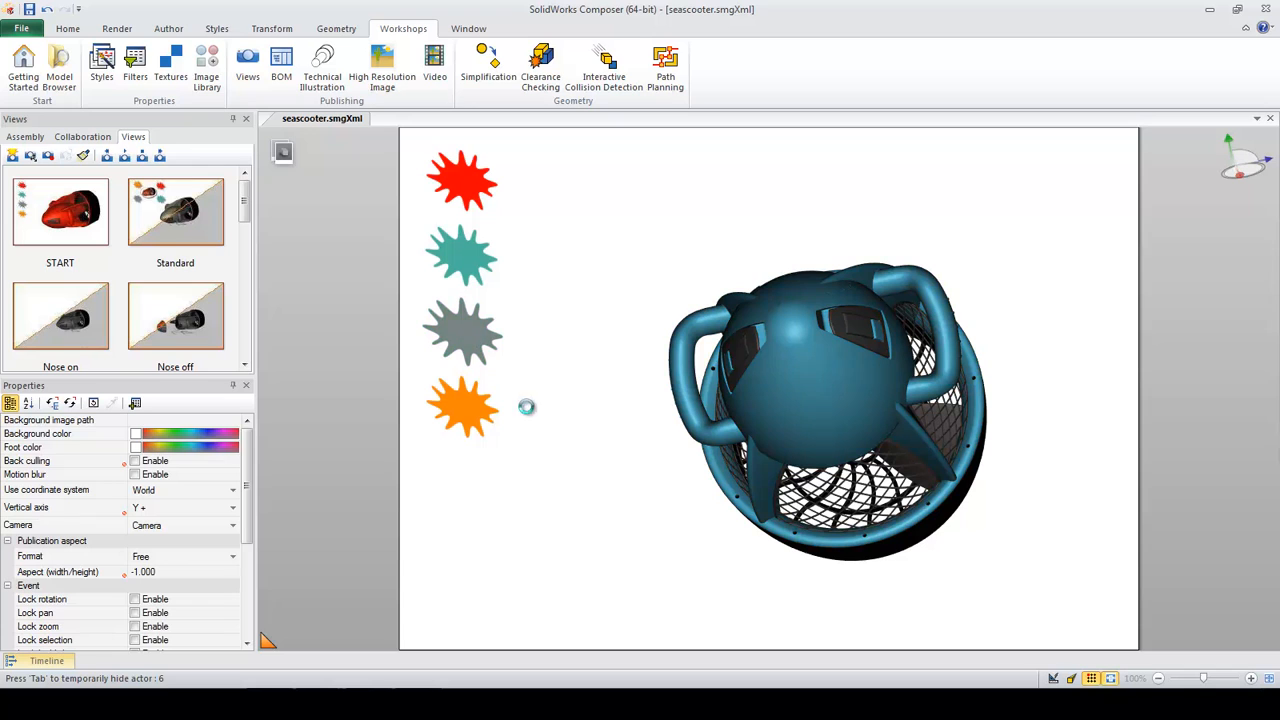
pyautogui.click(462, 407)
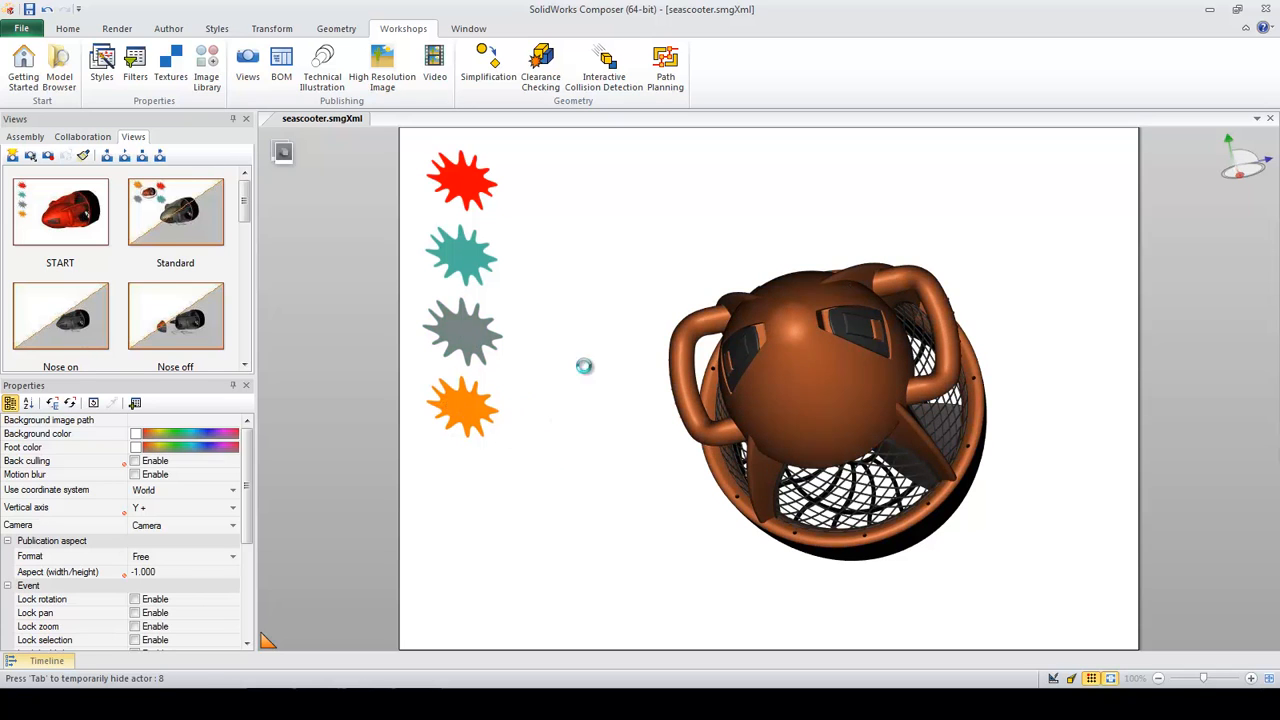
pyautogui.moveTo(669, 260); pyautogui.dragTo(654, 371)
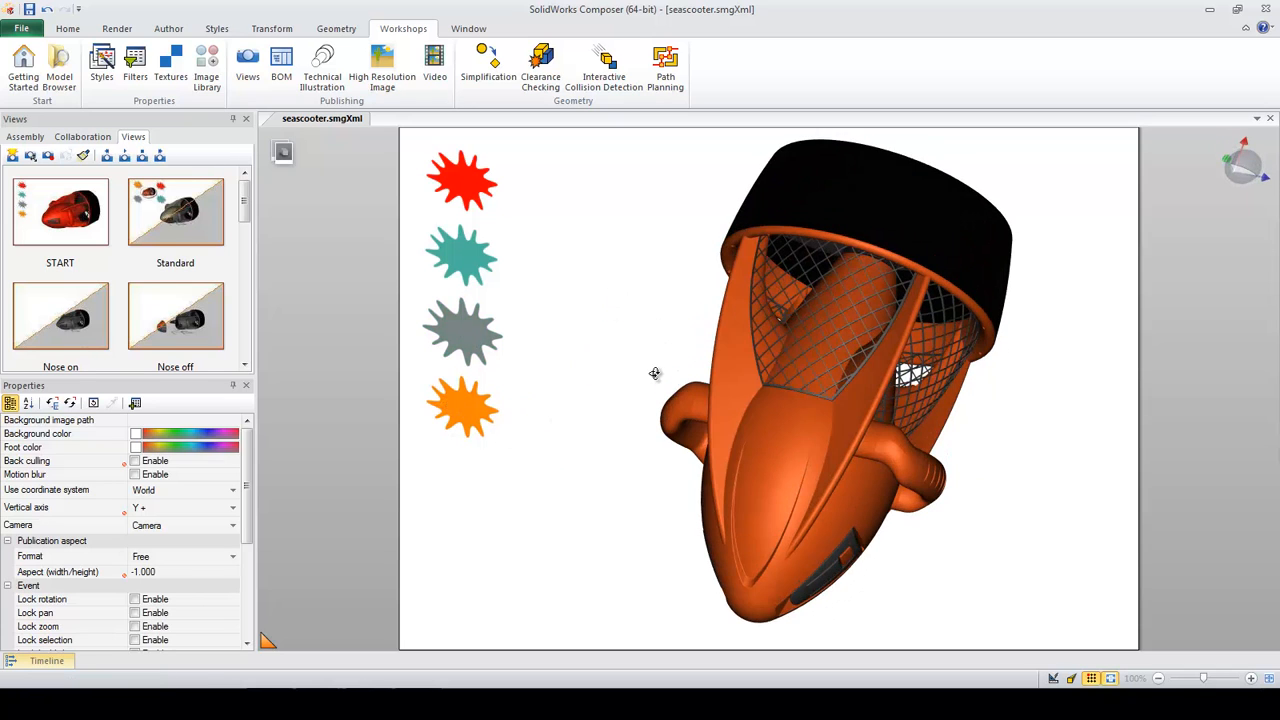
pyautogui.click(476, 262)
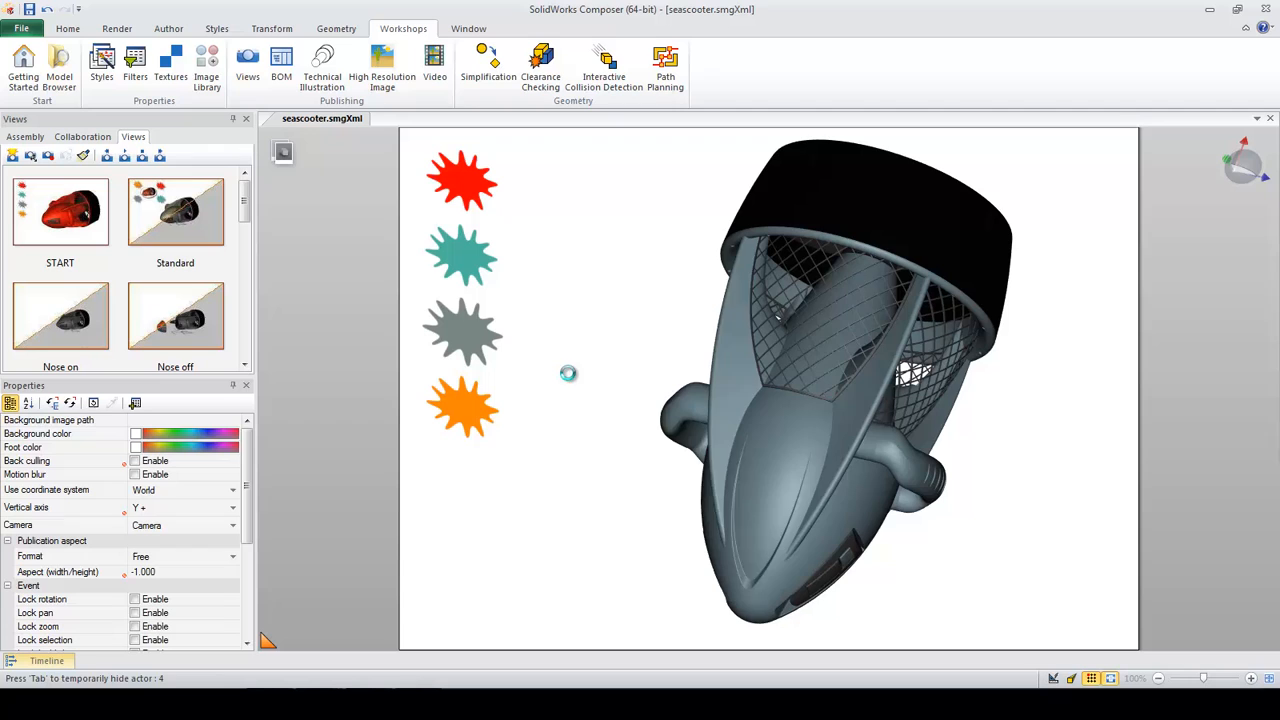
pyautogui.click(470, 195)
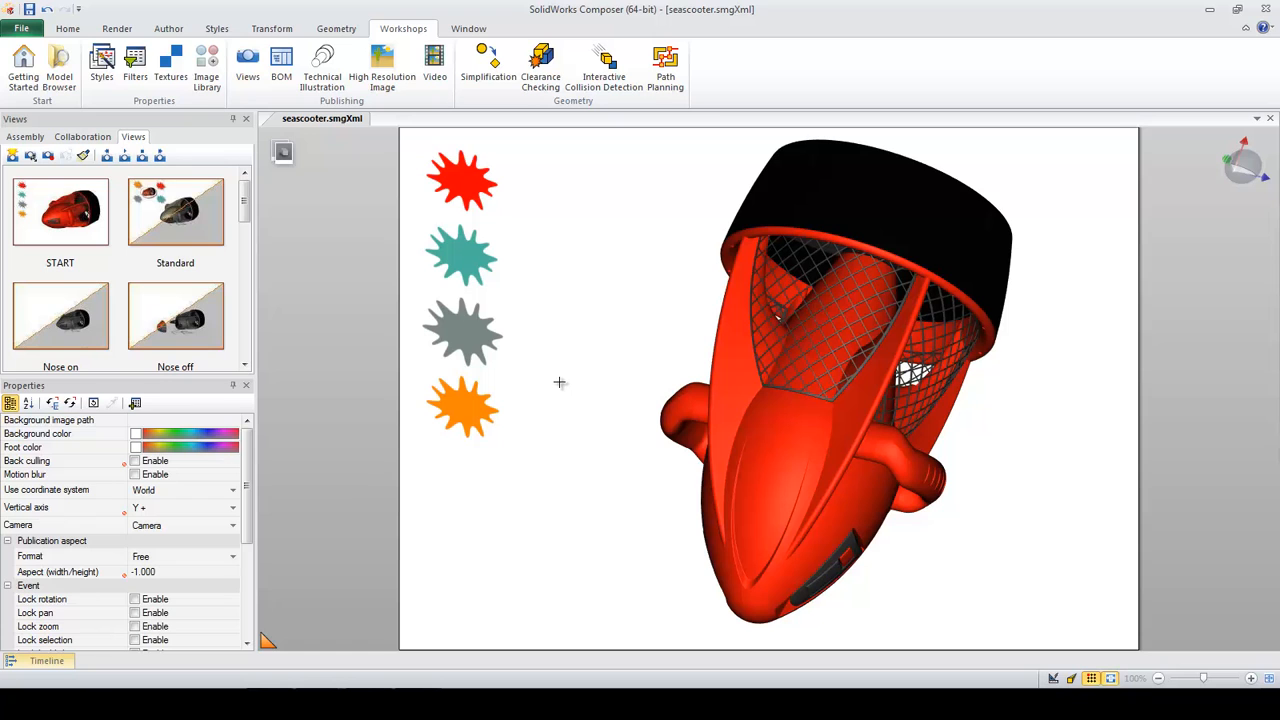
pyautogui.moveTo(606, 517); pyautogui.dragTo(600, 467)
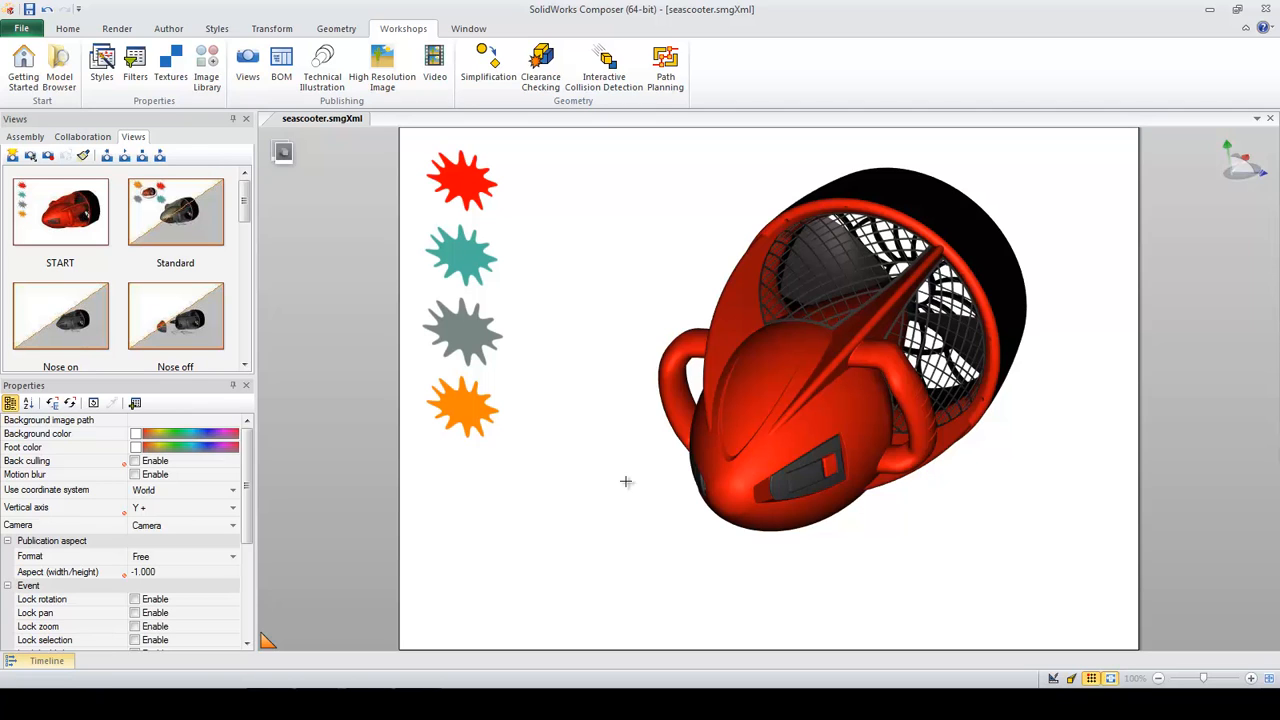
pyautogui.moveTo(714, 531); pyautogui.dragTo(983, 259)
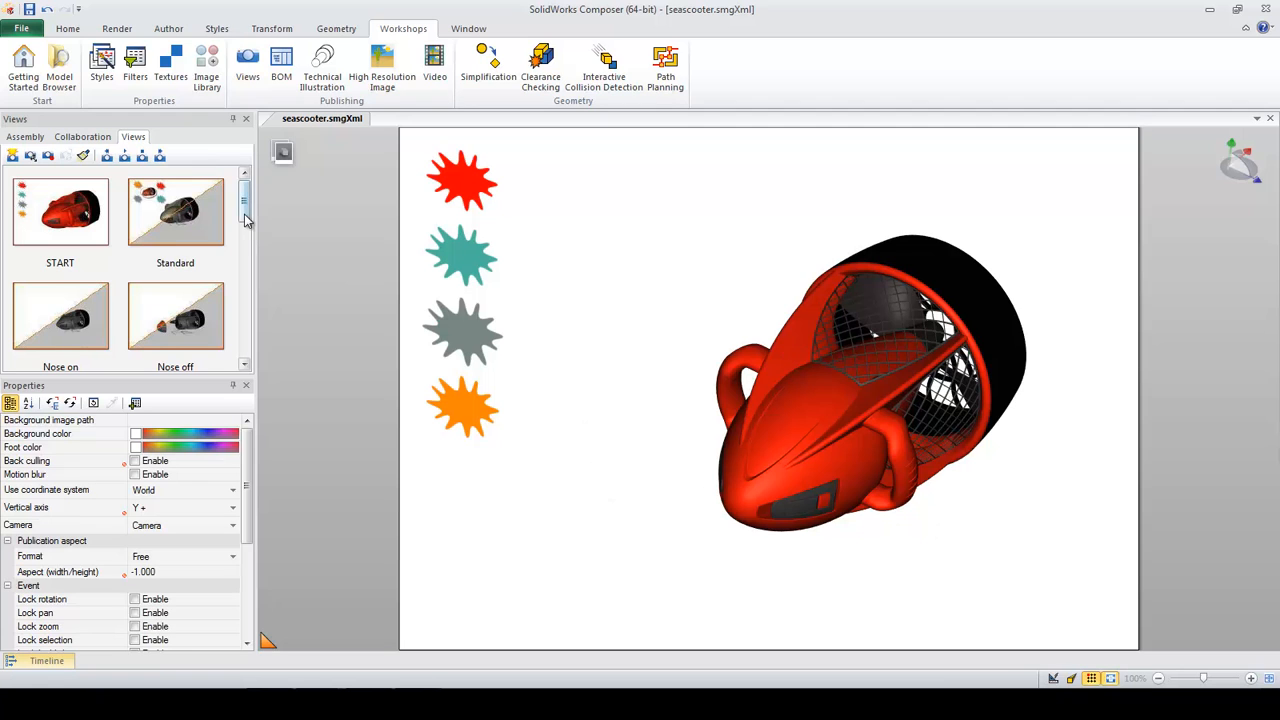
# Step: Test the part links by exploding the nose cone, front mid section, rear nozzle, propeller, mesh guards and fins
pyautogui.moveTo(249, 220)
pyautogui.mouseDown()
pyautogui.moveTo(239, 355)
pyautogui.moveTo(241, 212)
pyautogui.mouseUp()
pyautogui.click(737, 491)
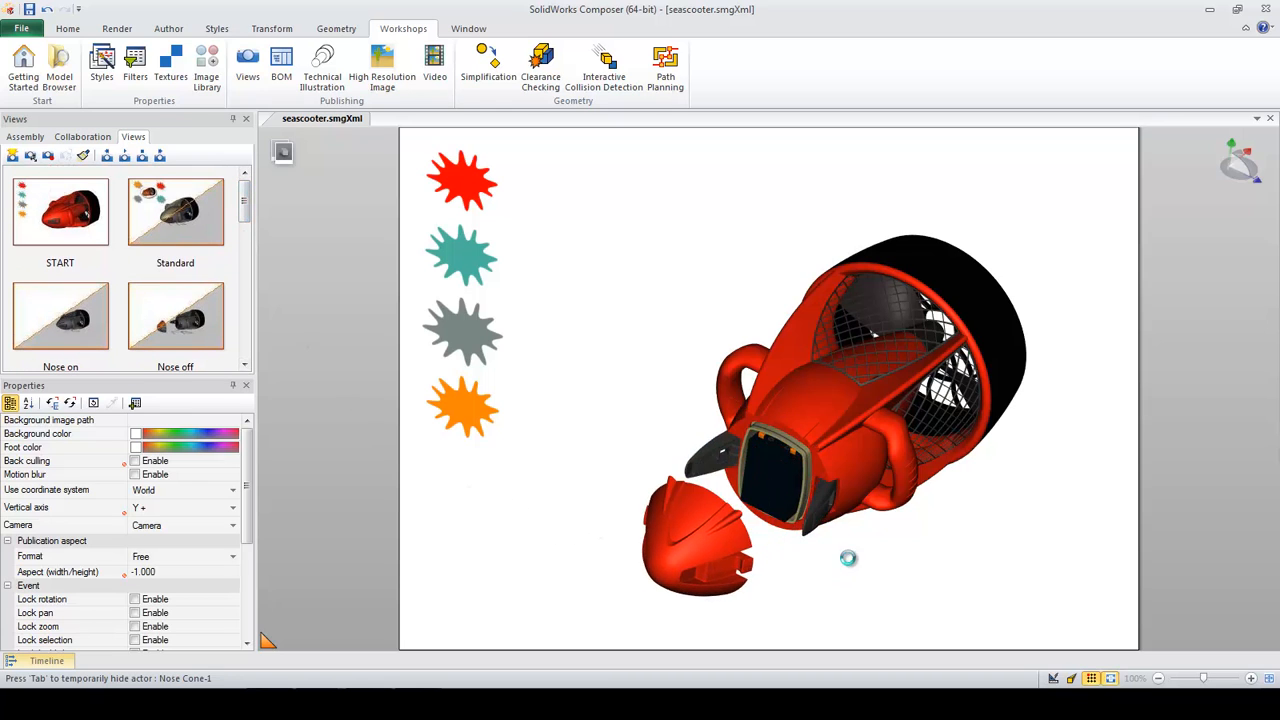
pyautogui.click(820, 457)
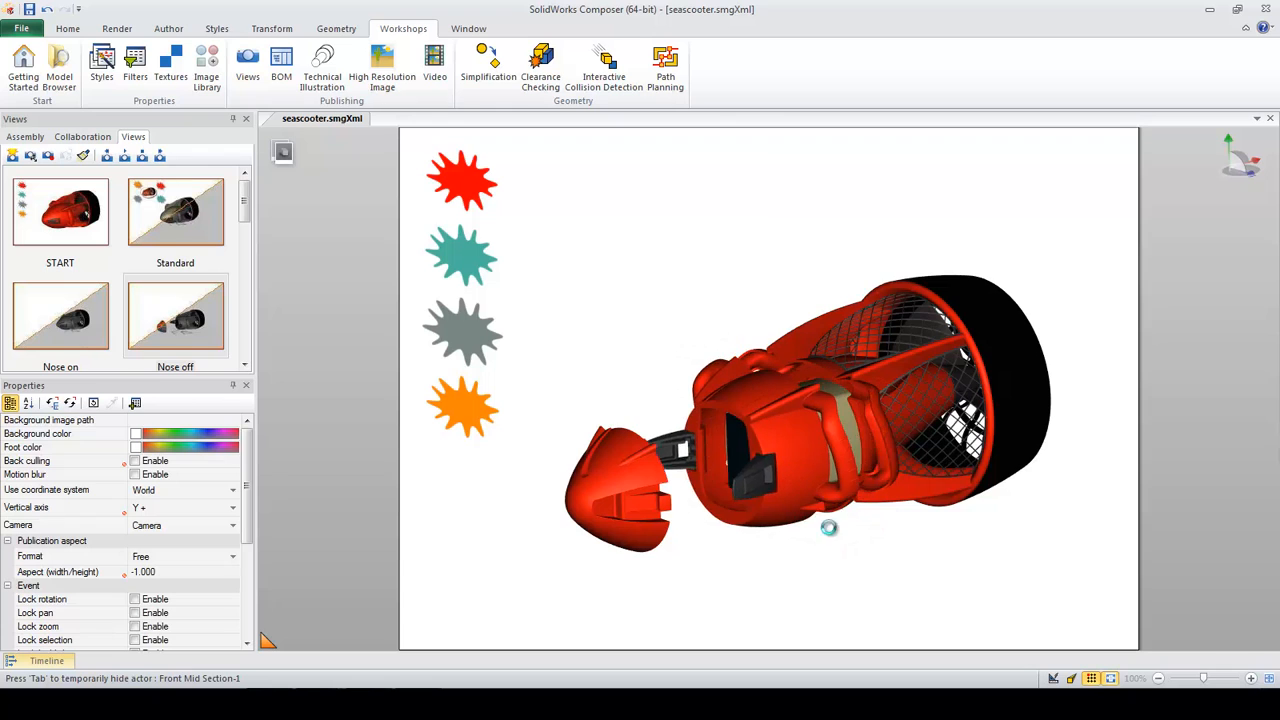
pyautogui.moveTo(857, 567); pyautogui.dragTo(850, 579, button='right')
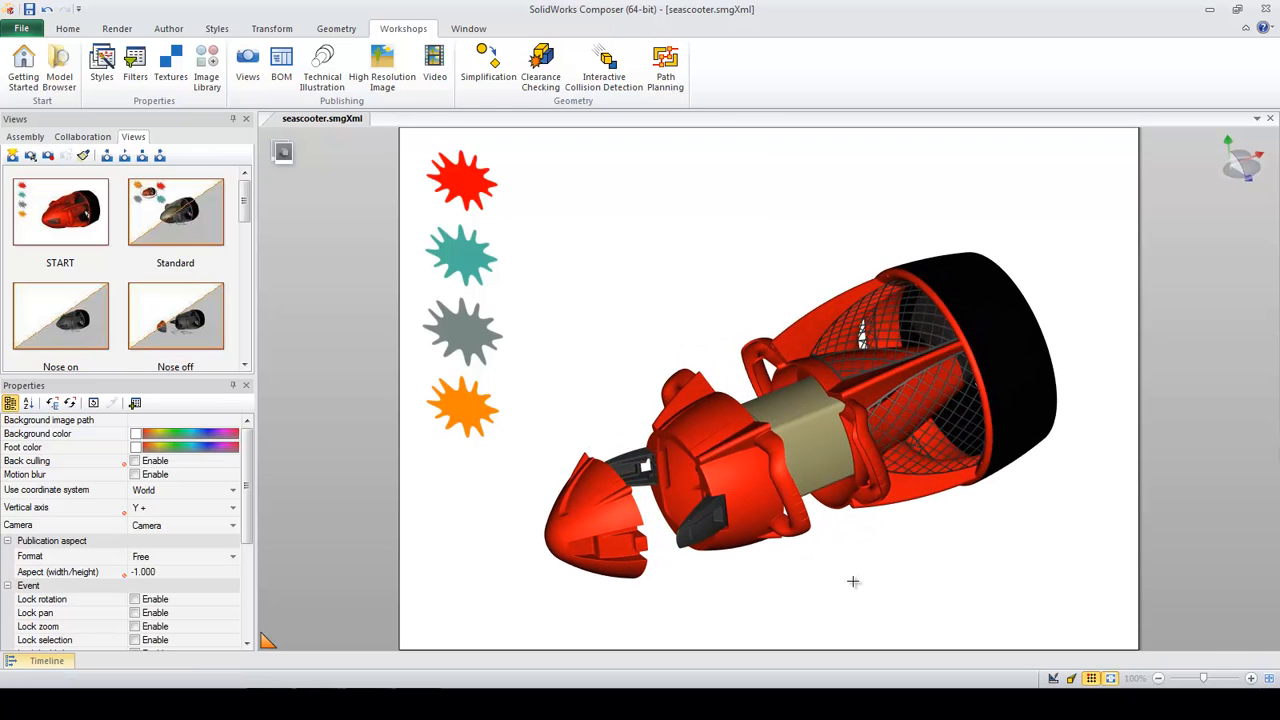
pyautogui.click(993, 370)
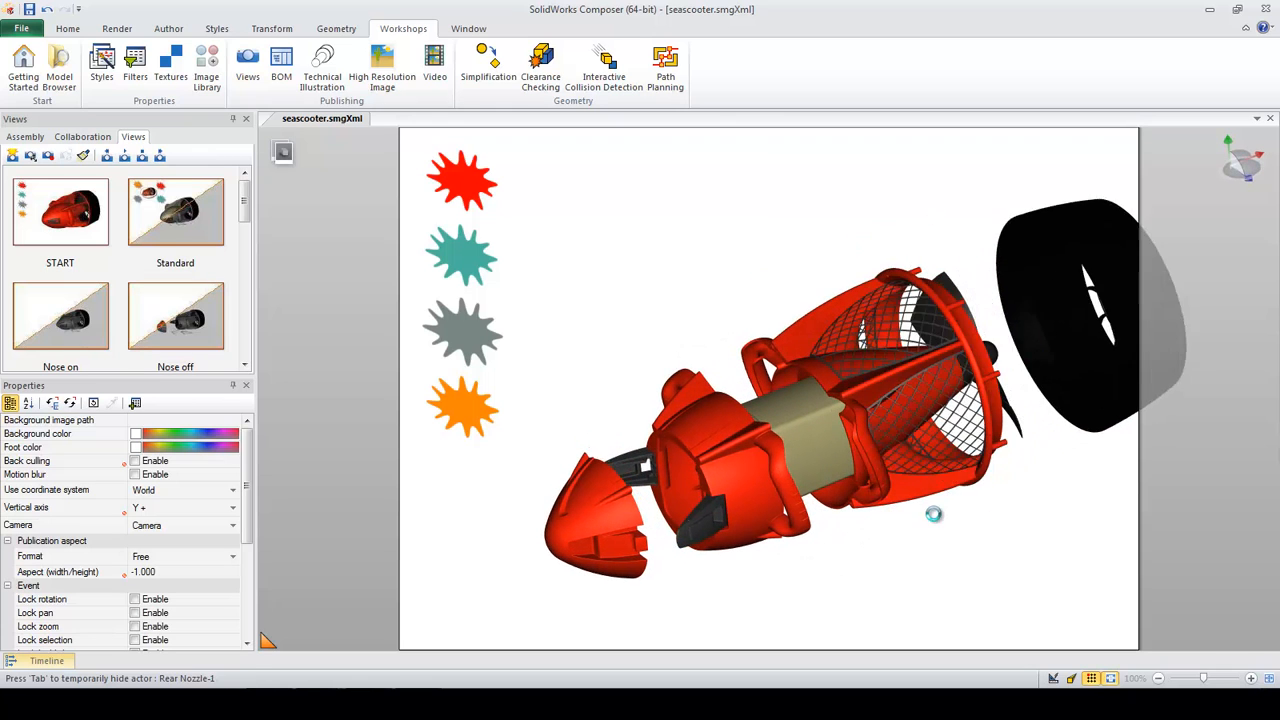
pyautogui.click(949, 419)
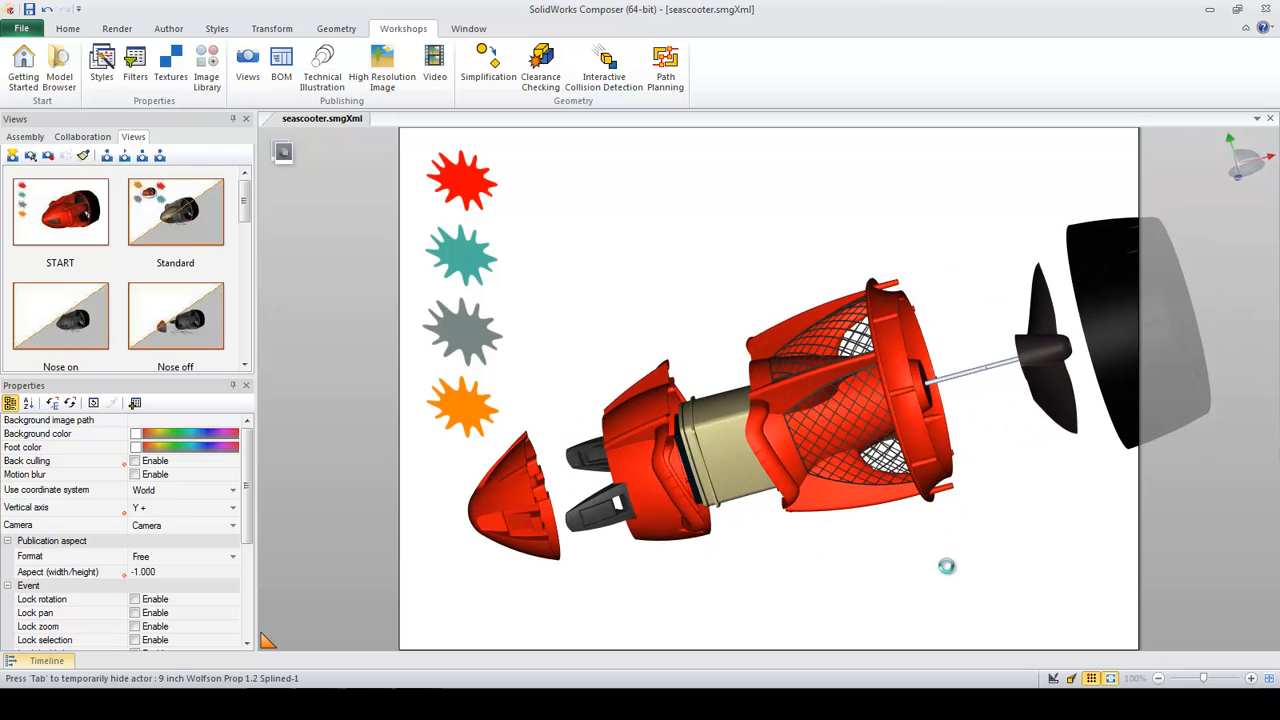
pyautogui.click(856, 470)
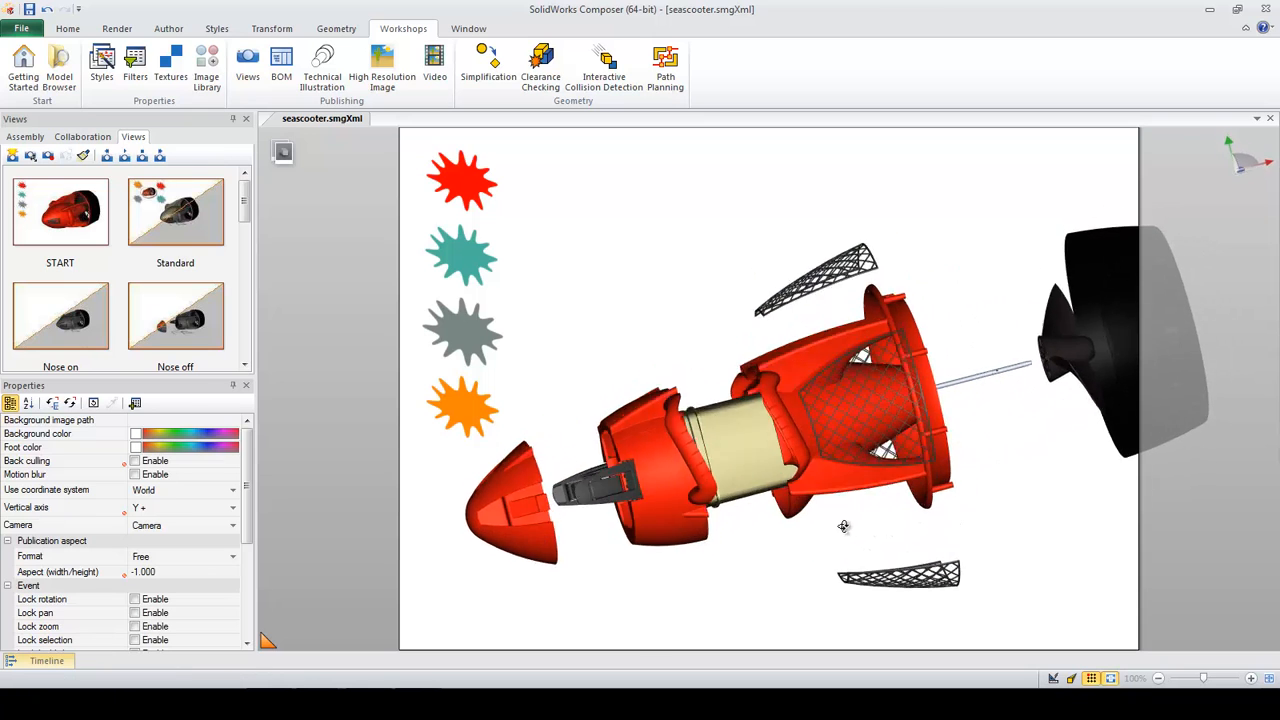
pyautogui.click(842, 521)
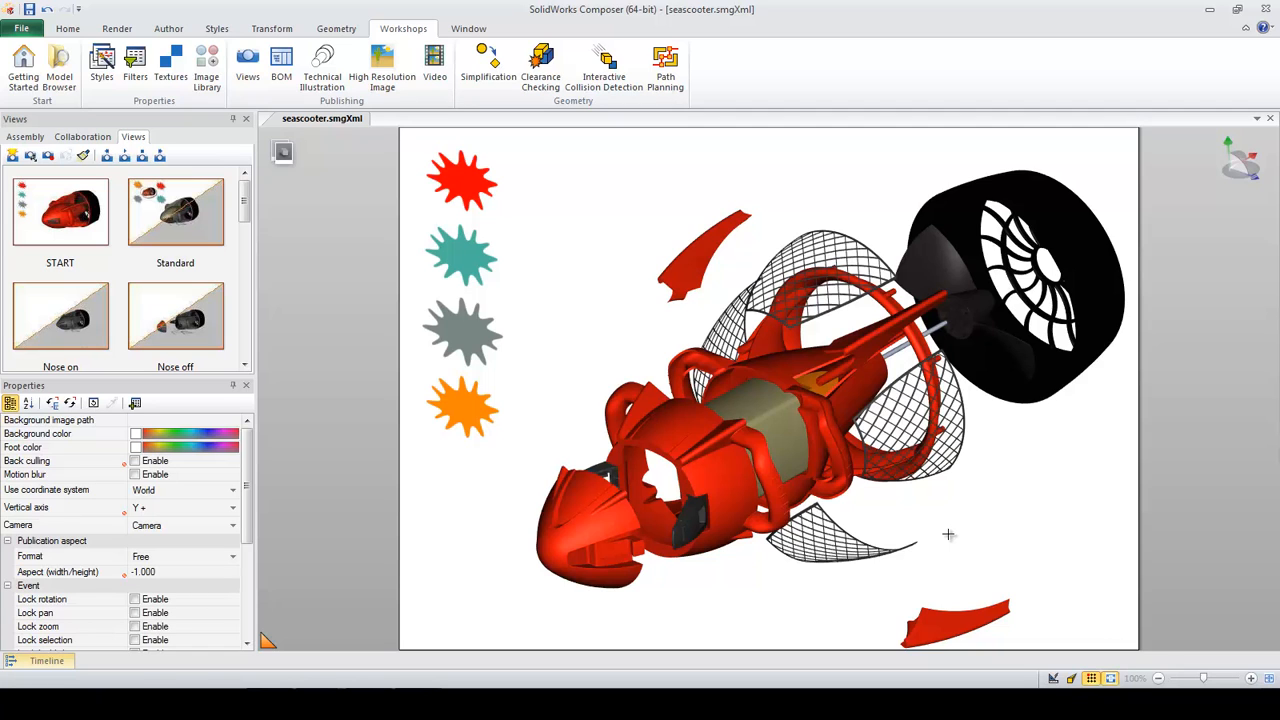
# Step: Return the exploded nose cone and rear nozzle to the assembly through their links, and test the gray and teal-blue color splashes
pyautogui.moveTo(934, 516); pyautogui.dragTo(952, 472, button='right')
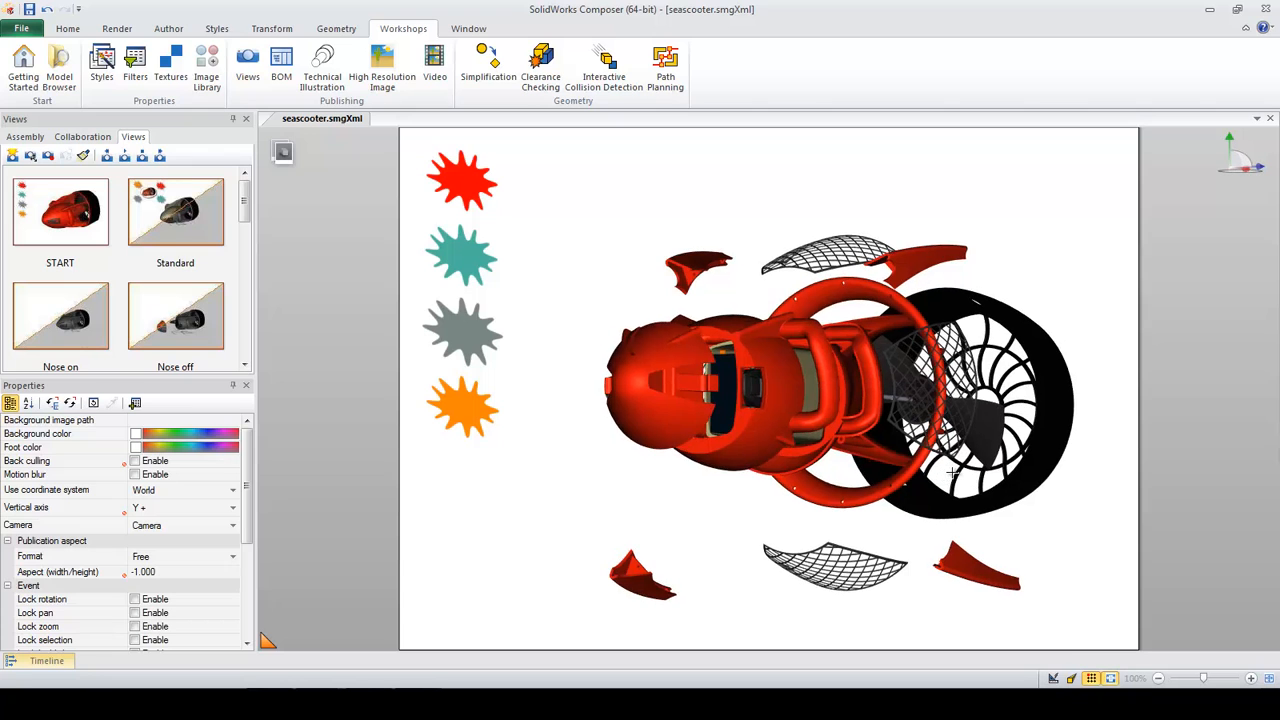
pyautogui.click(643, 421)
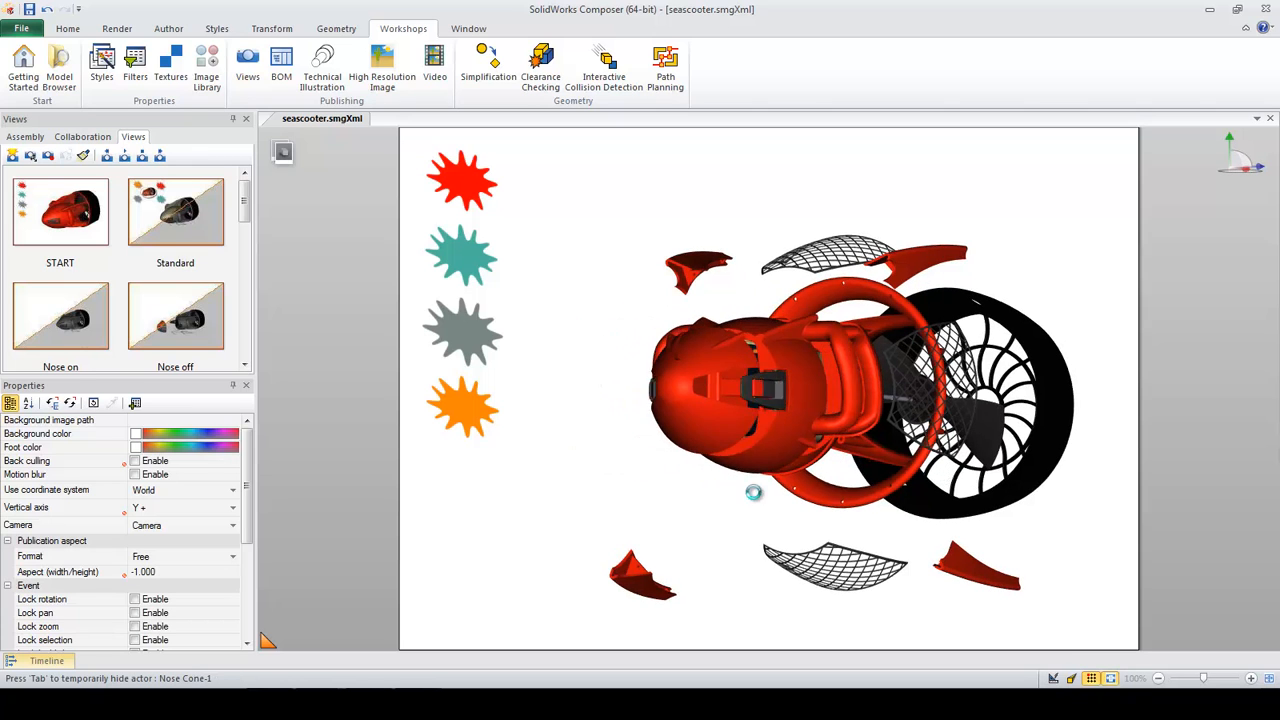
pyautogui.click(923, 470)
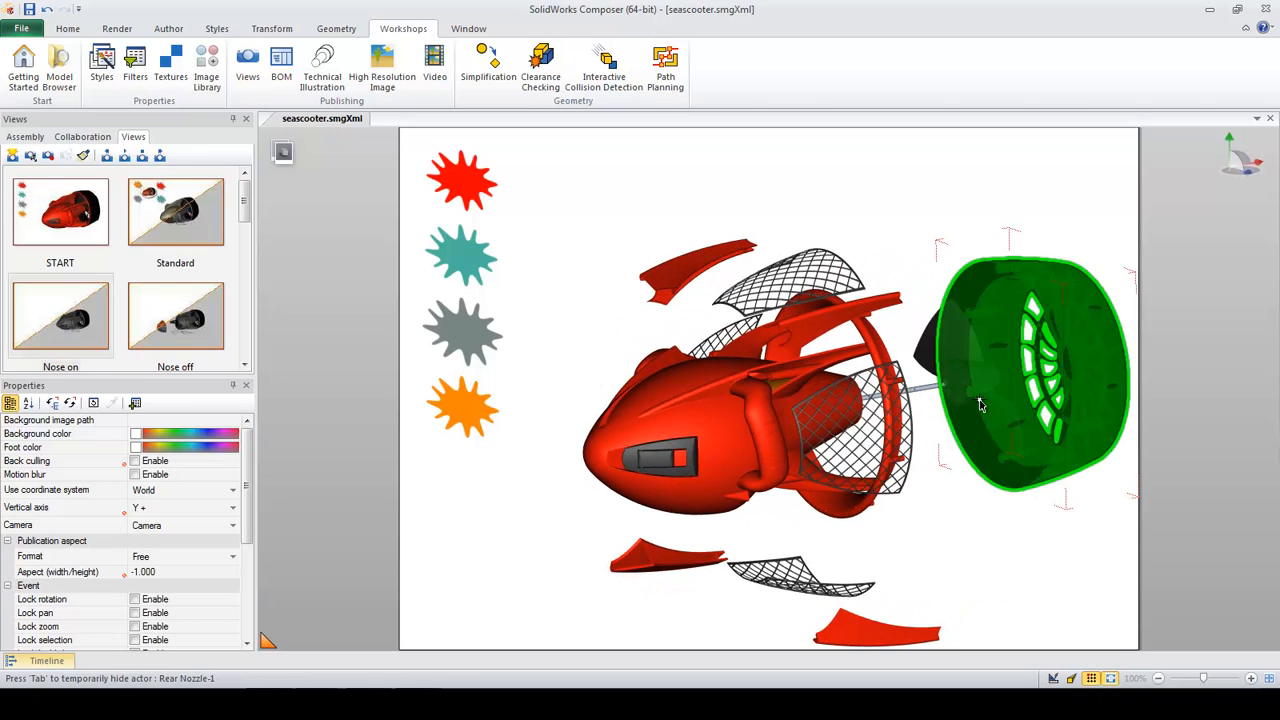
pyautogui.click(980, 404)
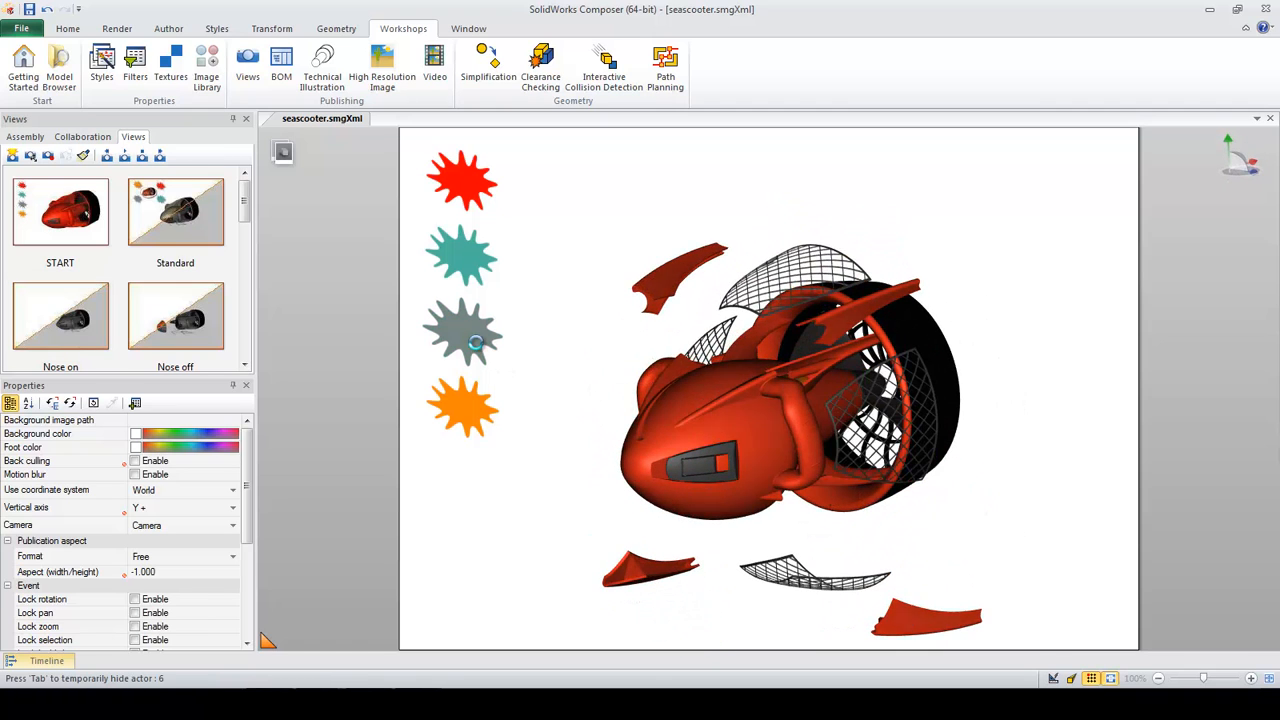
pyautogui.click(476, 342)
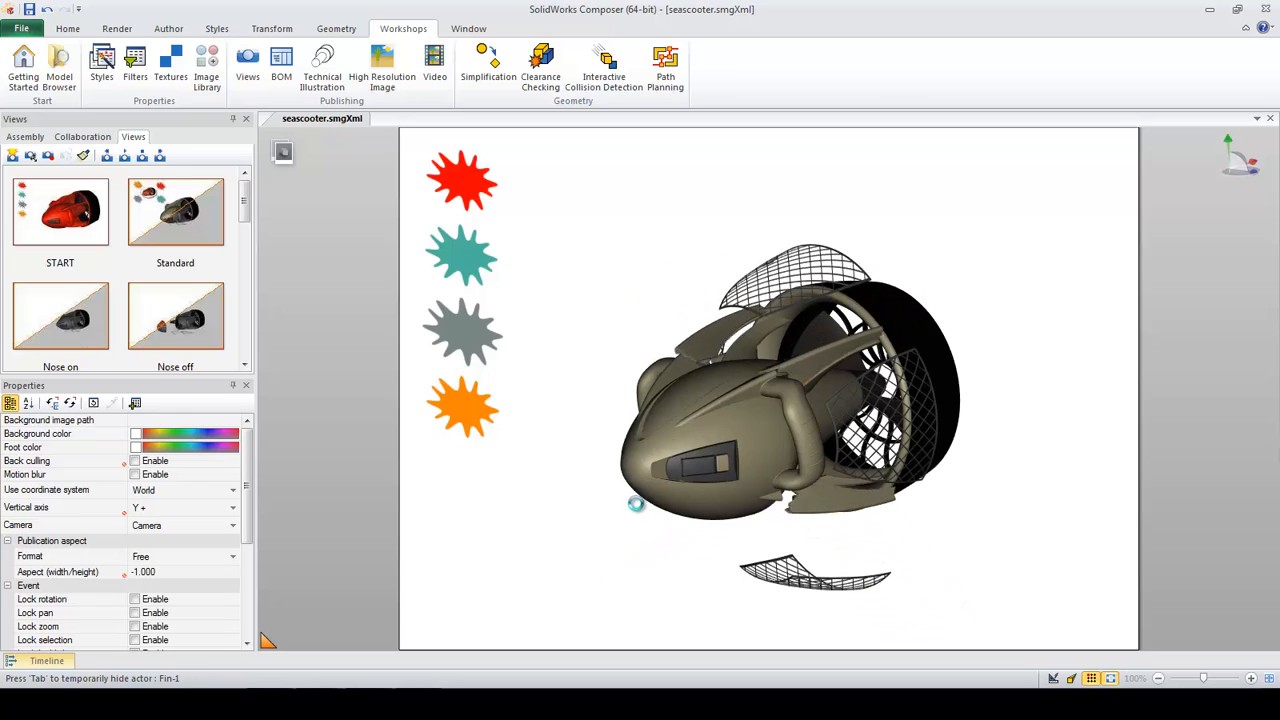
pyautogui.click(462, 258)
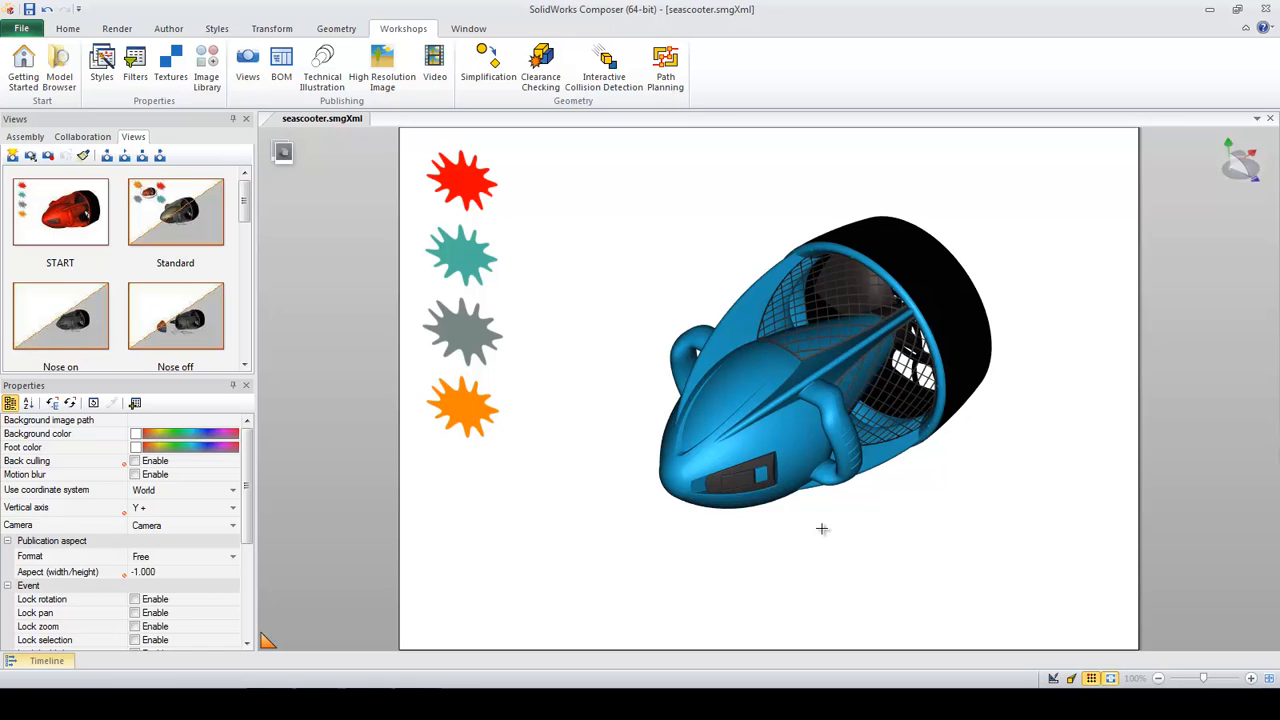
# Step: Explode the blue scooter's nose cone, front mid section and fins through their links, and reassemble the nose and fins
pyautogui.click(697, 462)
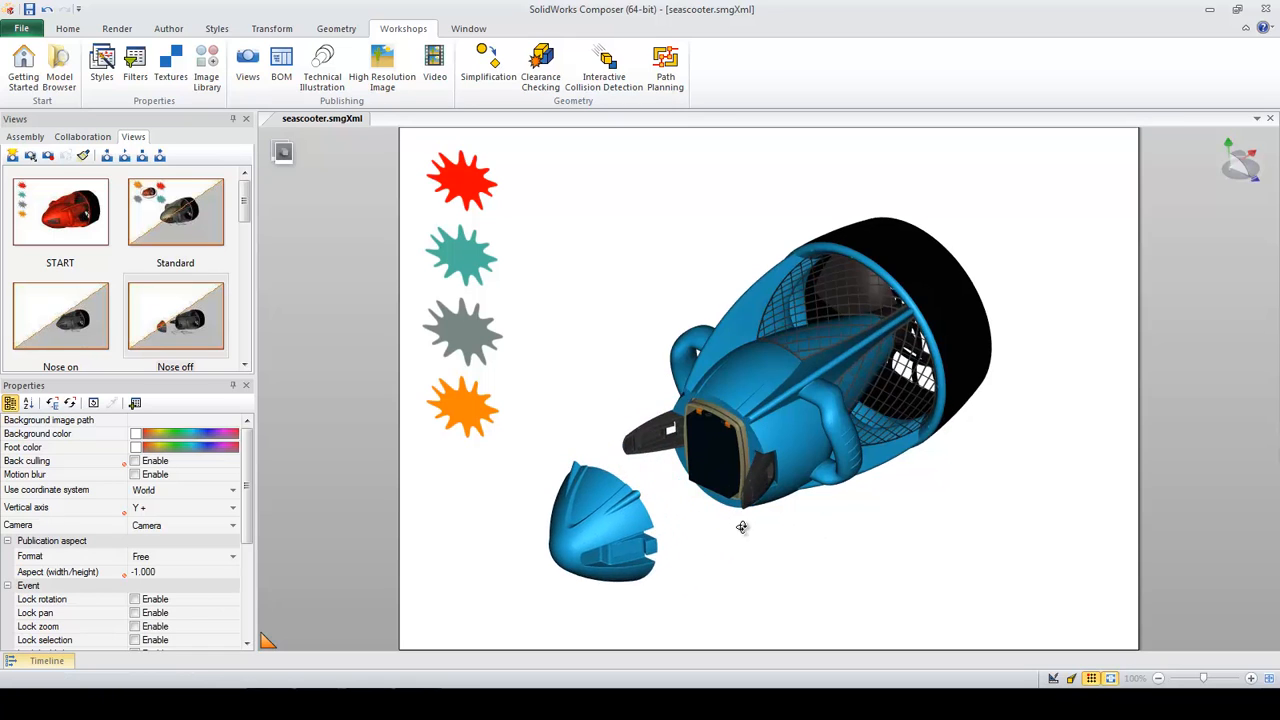
pyautogui.moveTo(770, 487); pyautogui.dragTo(746, 566)
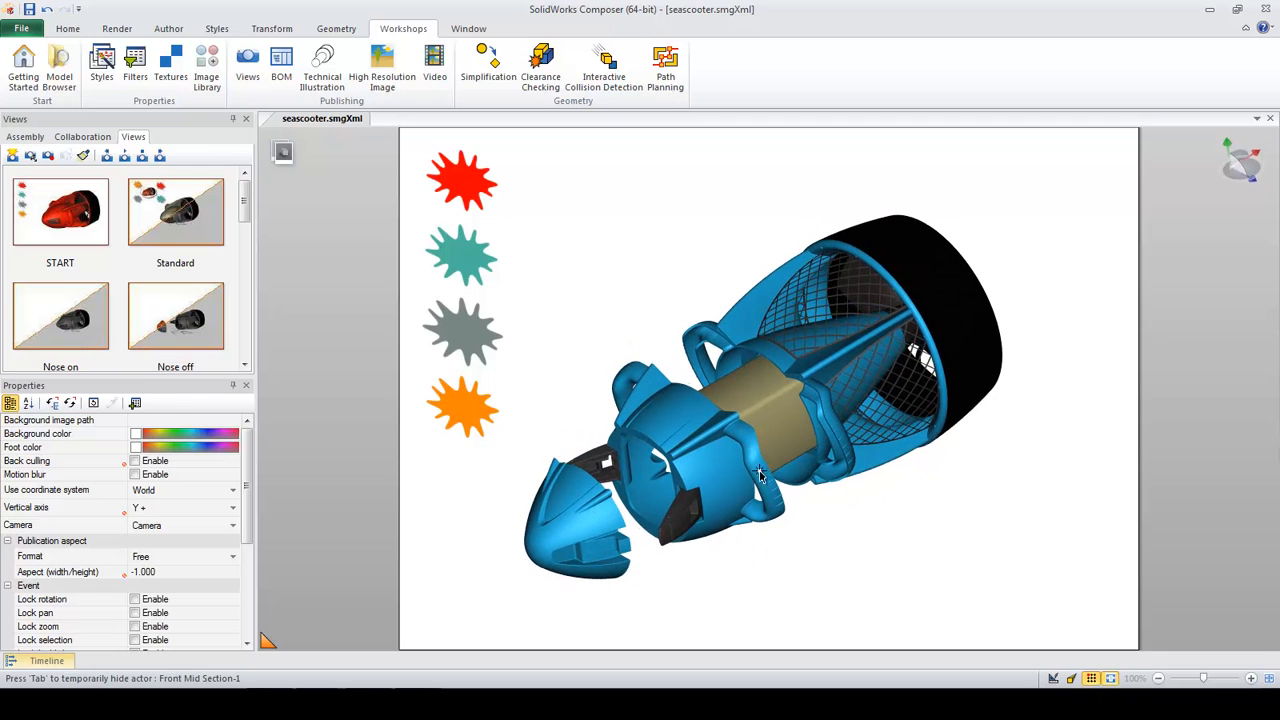
pyautogui.click(748, 333)
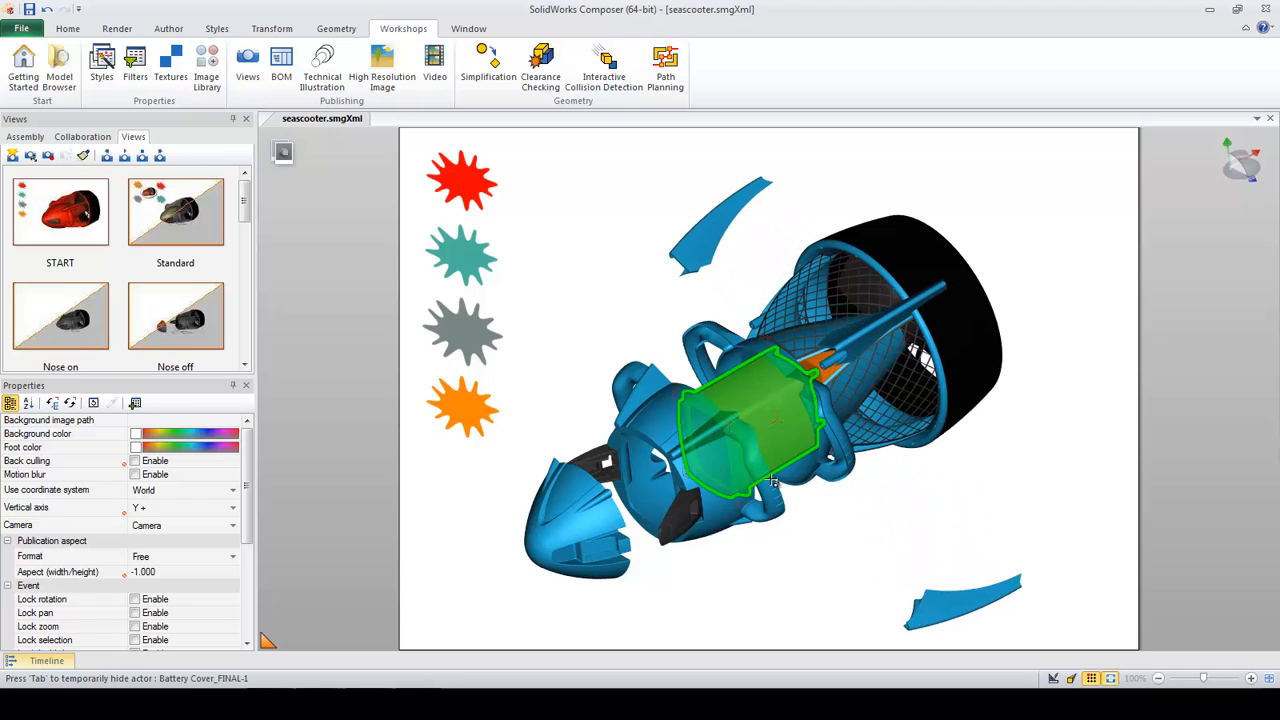
pyautogui.moveTo(724, 526); pyautogui.dragTo(812, 512, button='right')
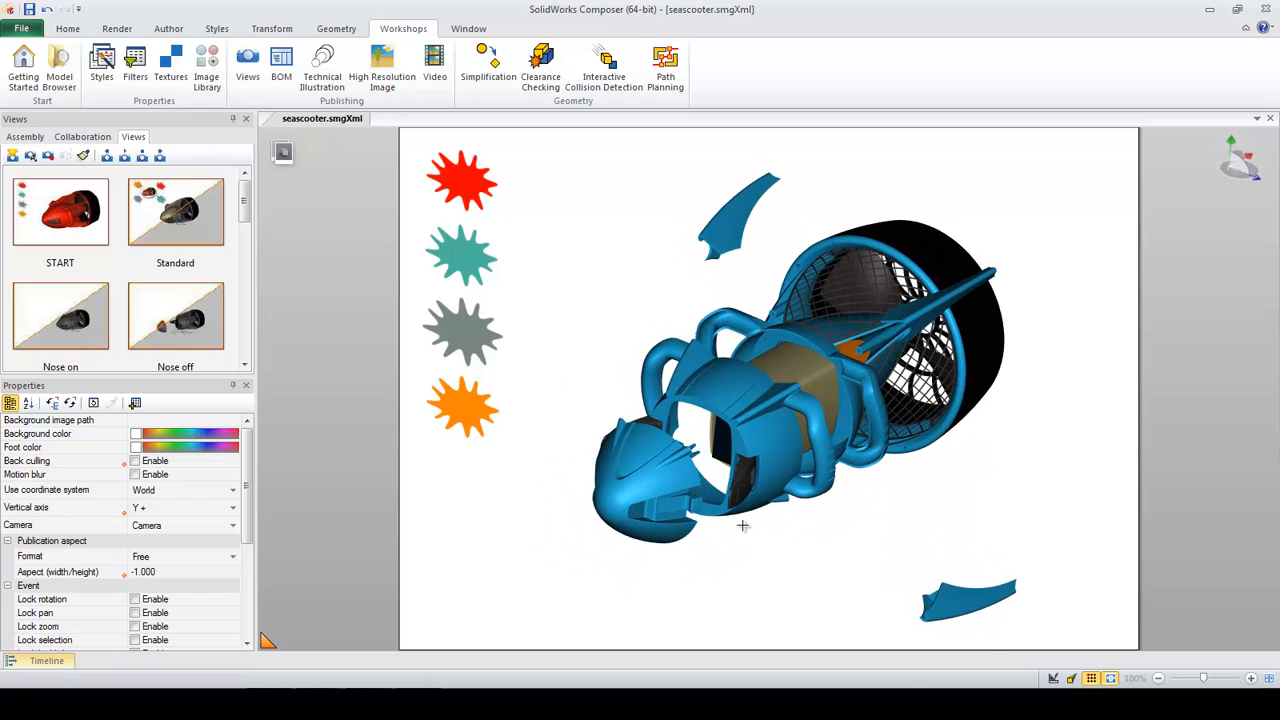
pyautogui.click(648, 505)
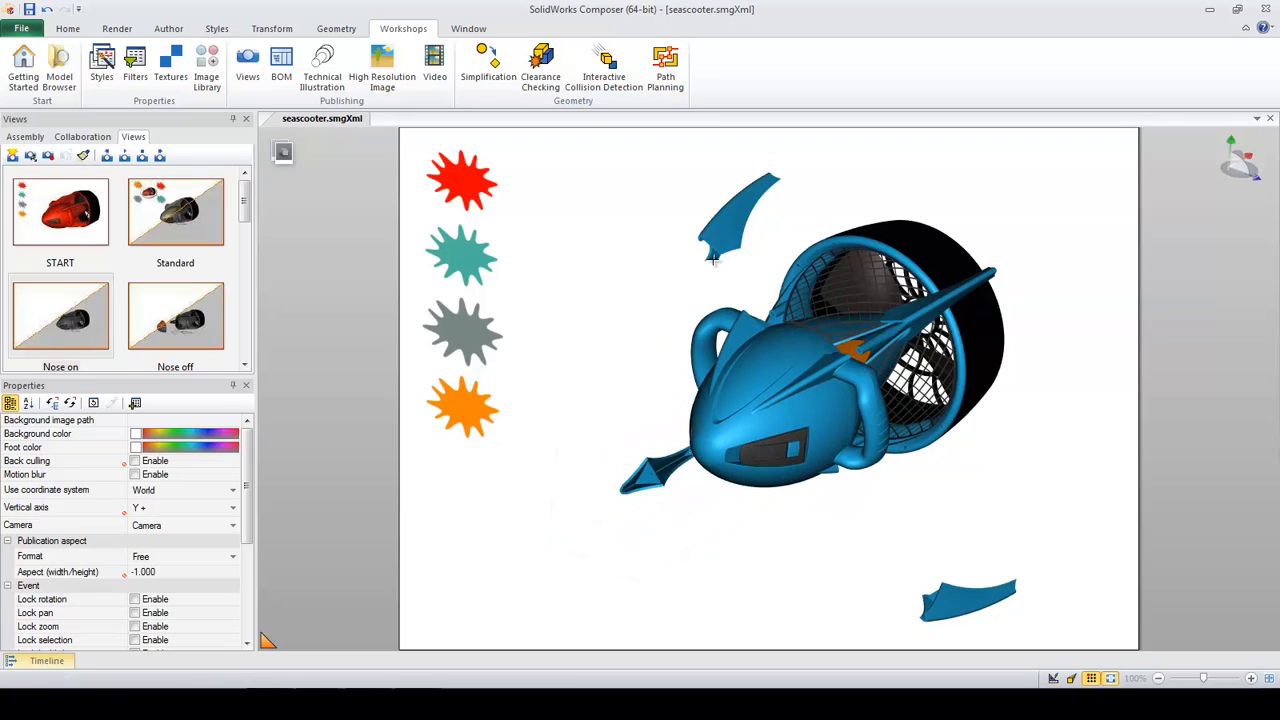
pyautogui.click(740, 210)
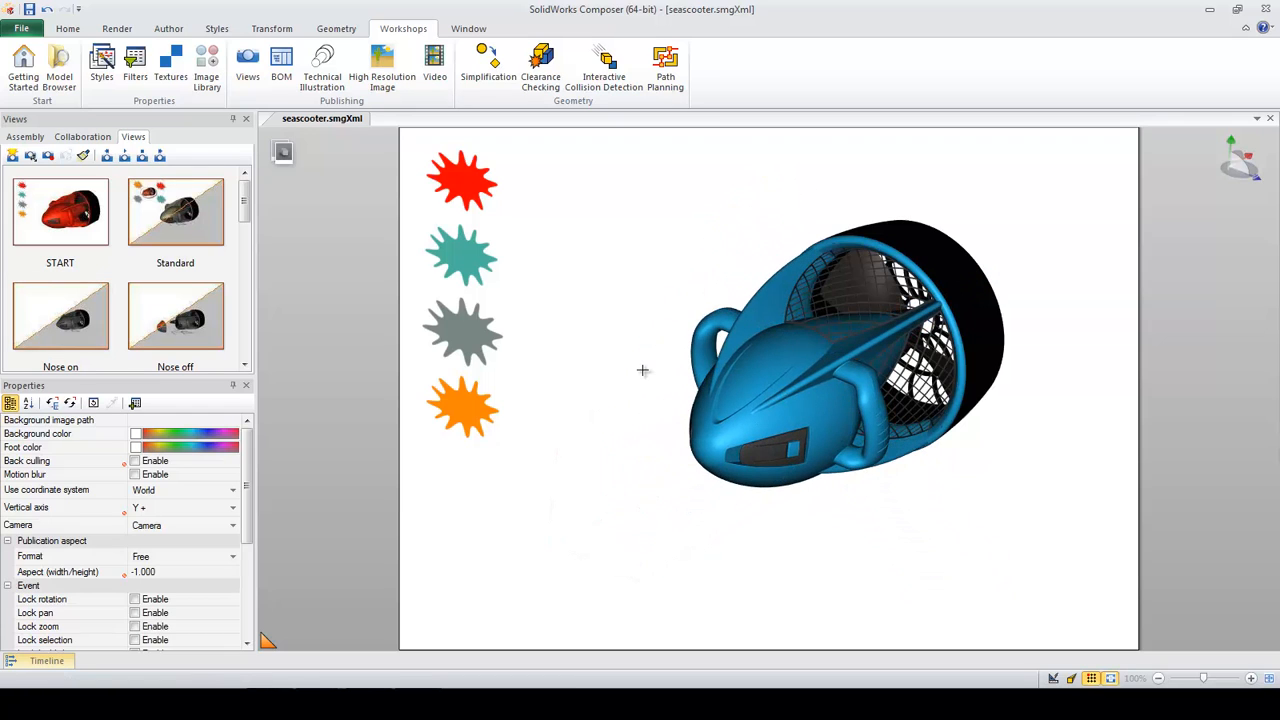